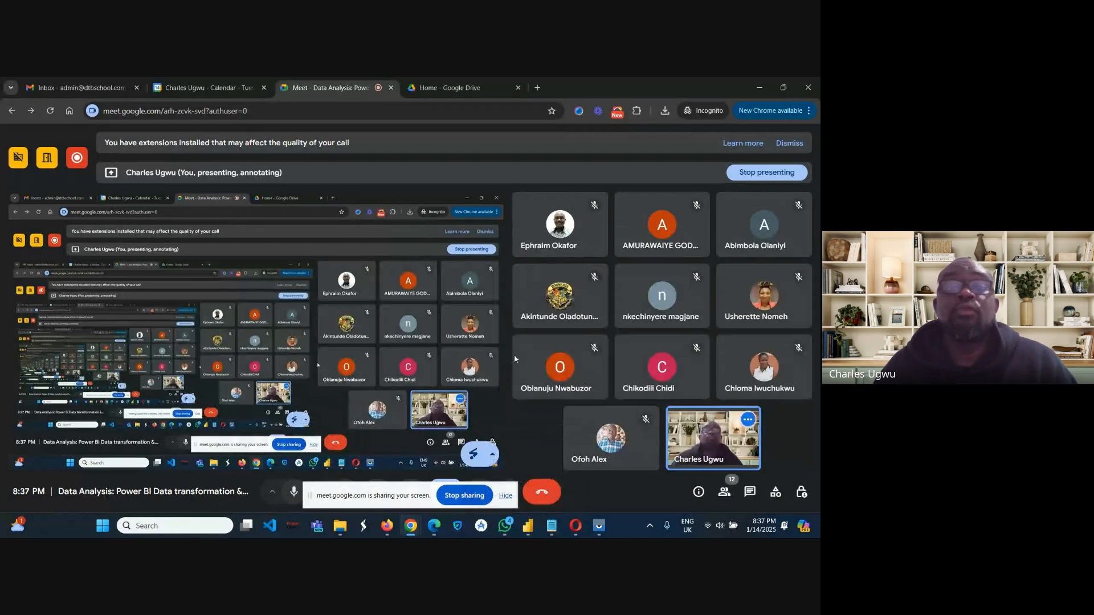
# Switch to the Power BI DAX lesson note and read the Step 6 instructions for adding card visuals.
pyautogui.moveTo(414, 532)
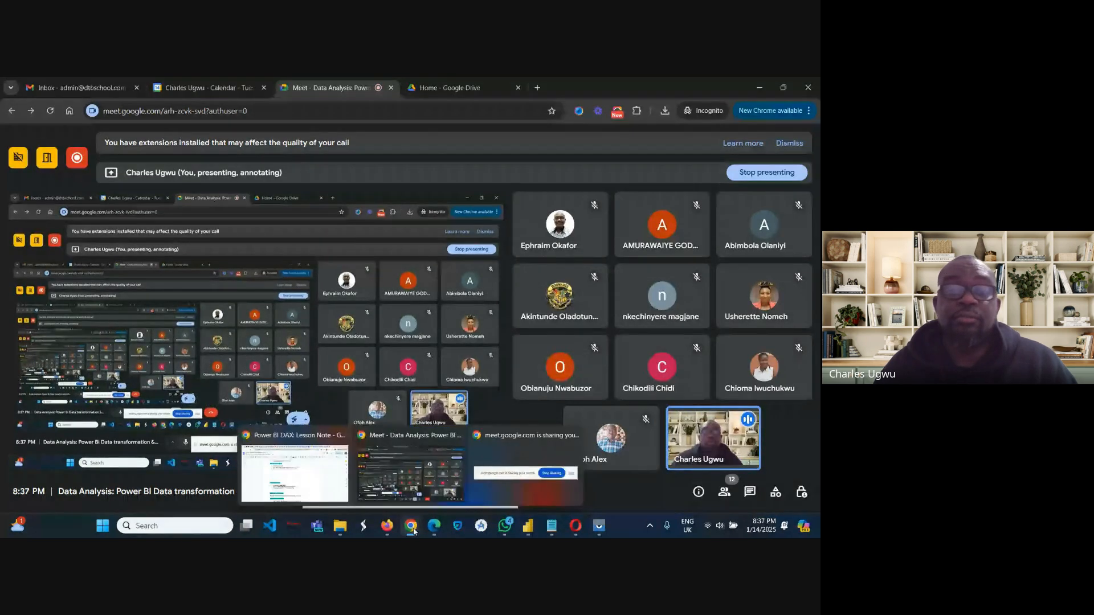
pyautogui.moveTo(324, 491)
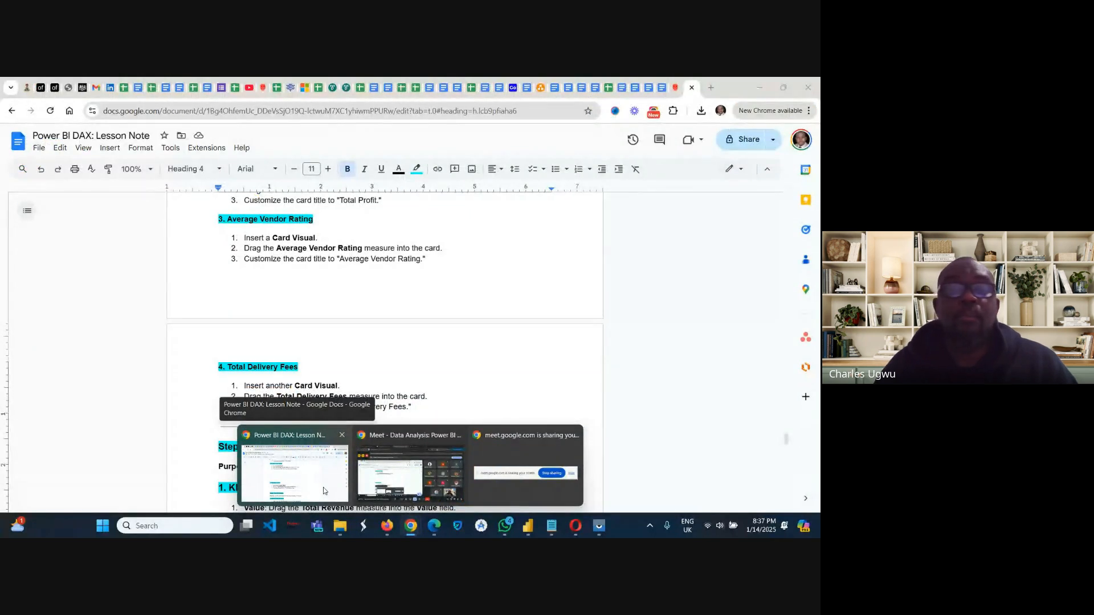
pyautogui.click(324, 490)
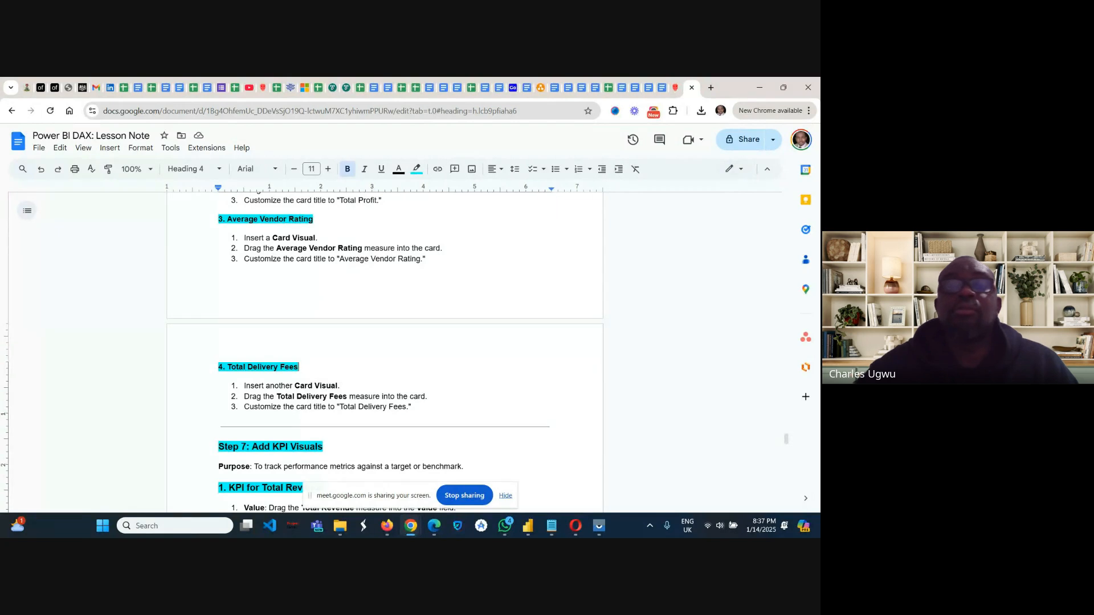
pyautogui.scroll(2, 385, 350)
pyautogui.scroll(2, 385, 351)
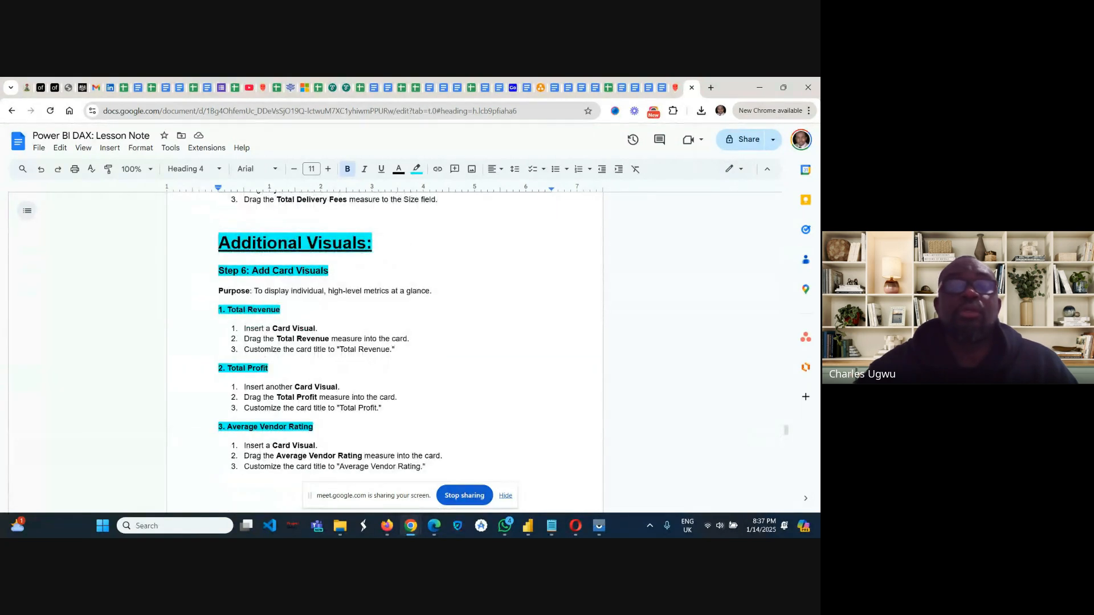
pyautogui.scroll(1, 385, 351)
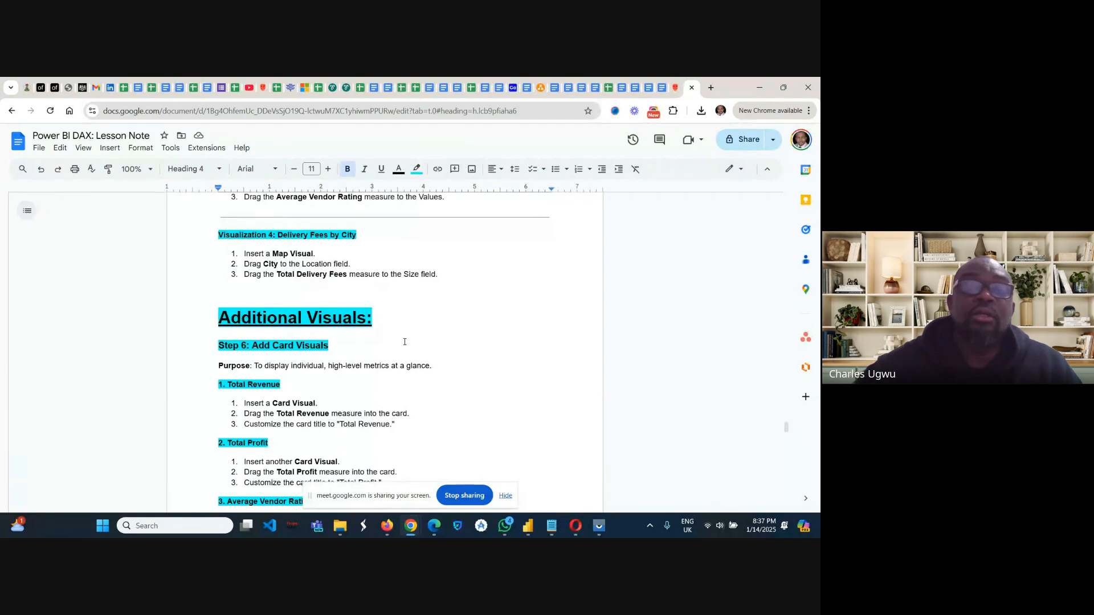
pyautogui.scroll(-2, 404, 342)
pyautogui.scroll(1, 405, 342)
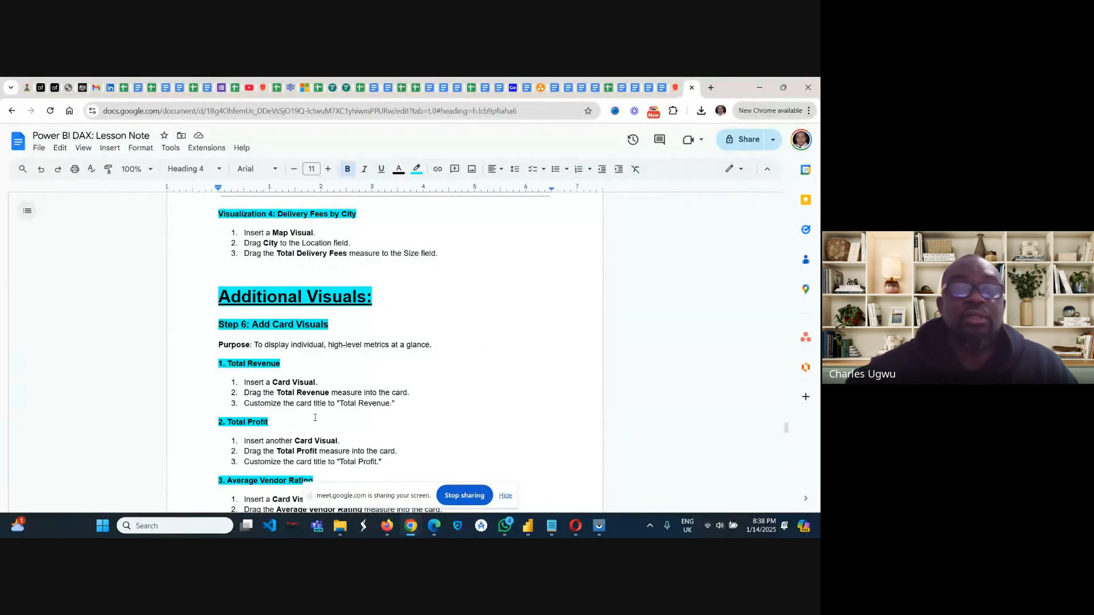
pyautogui.scroll(-2, 298, 420)
pyautogui.scroll(-1, 297, 420)
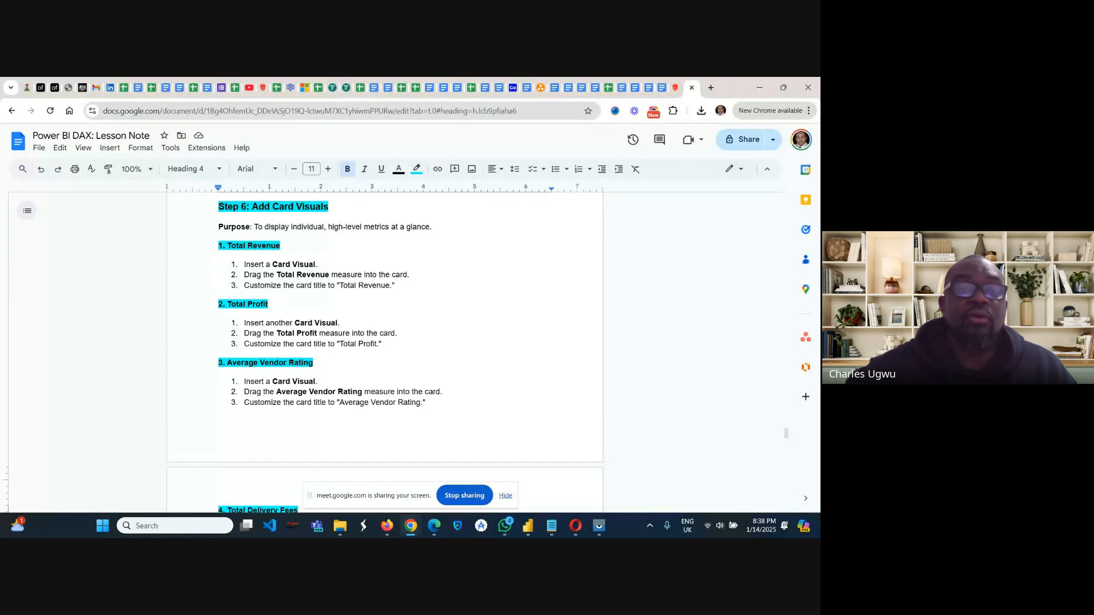
pyautogui.scroll(-1, 445, 359)
pyautogui.scroll(-1, 385, 341)
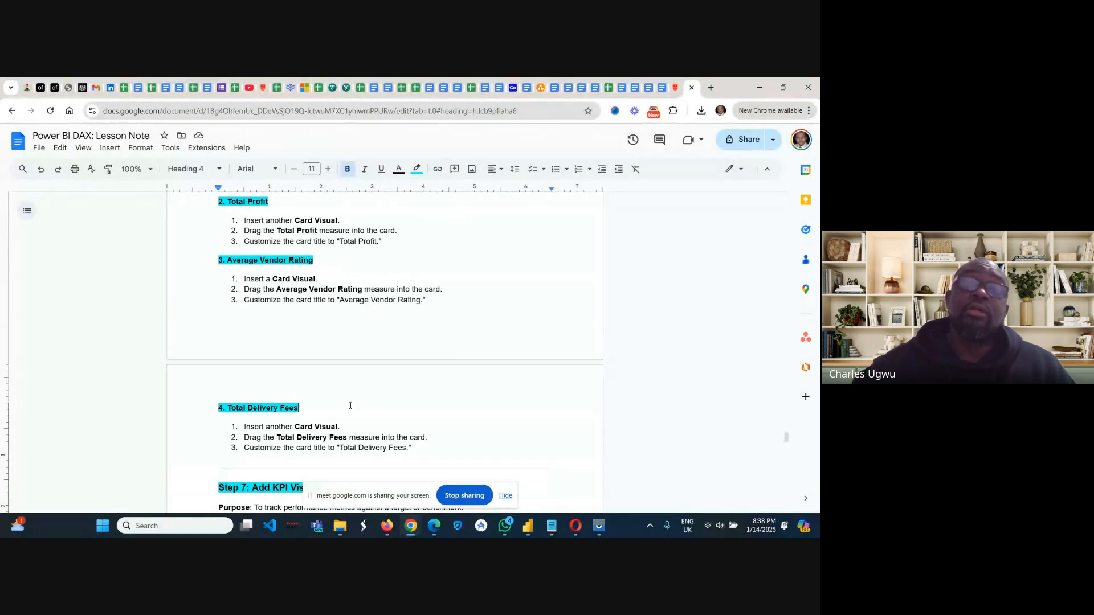
pyautogui.scroll(1, 349, 403)
pyautogui.scroll(3, 386, 348)
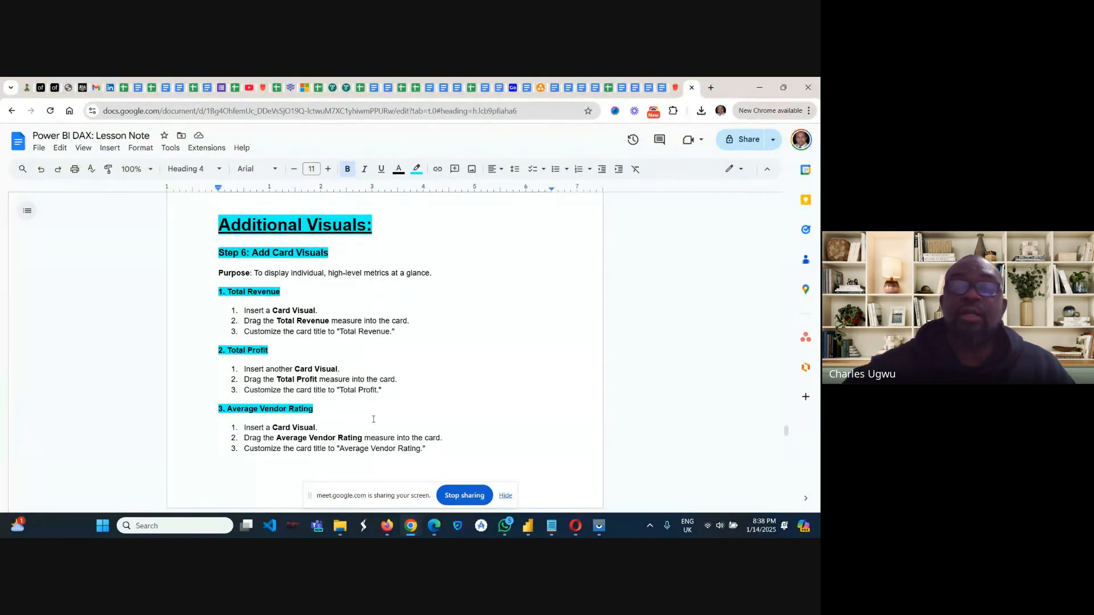
# Read the Step 7 instructions for the revenue, profit and vendor rating KPI visuals, including the additional notes.
pyautogui.scroll(-3, 344, 404)
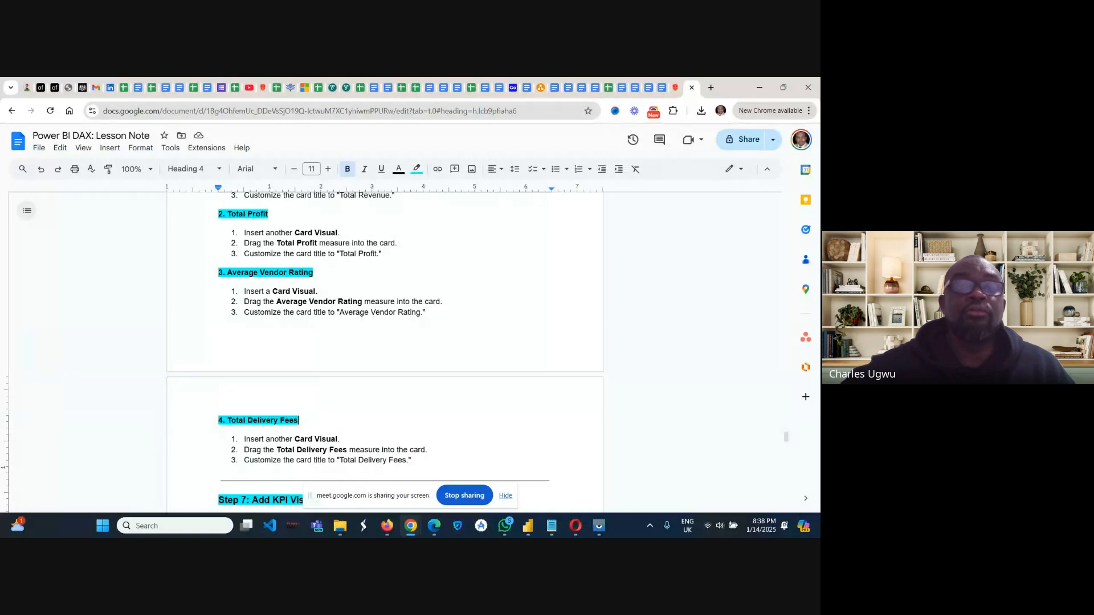
pyautogui.scroll(-2, 384, 353)
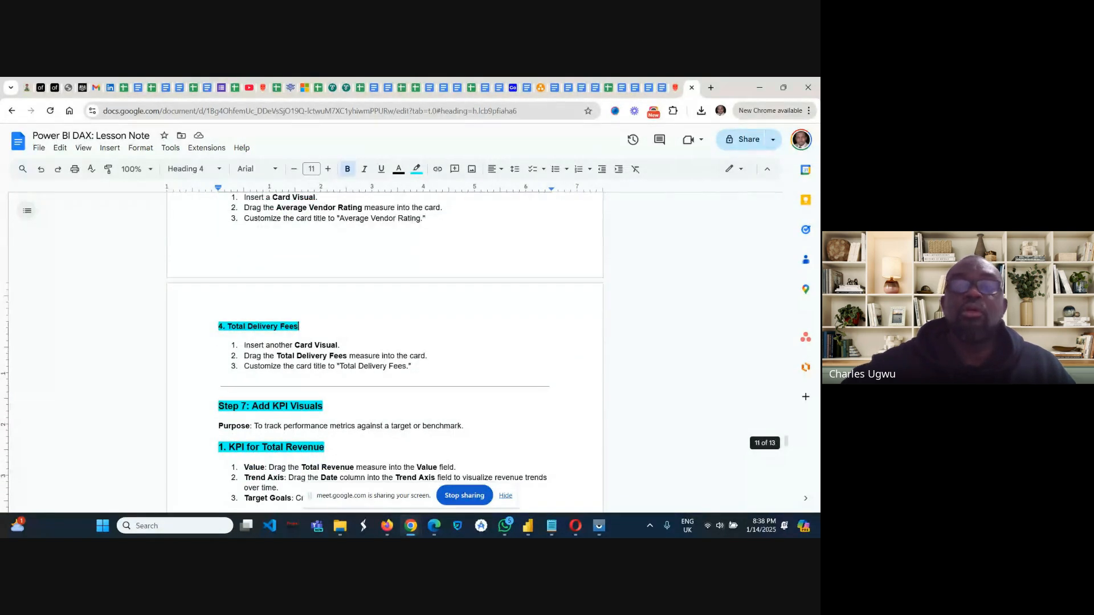
pyautogui.scroll(-2, 385, 354)
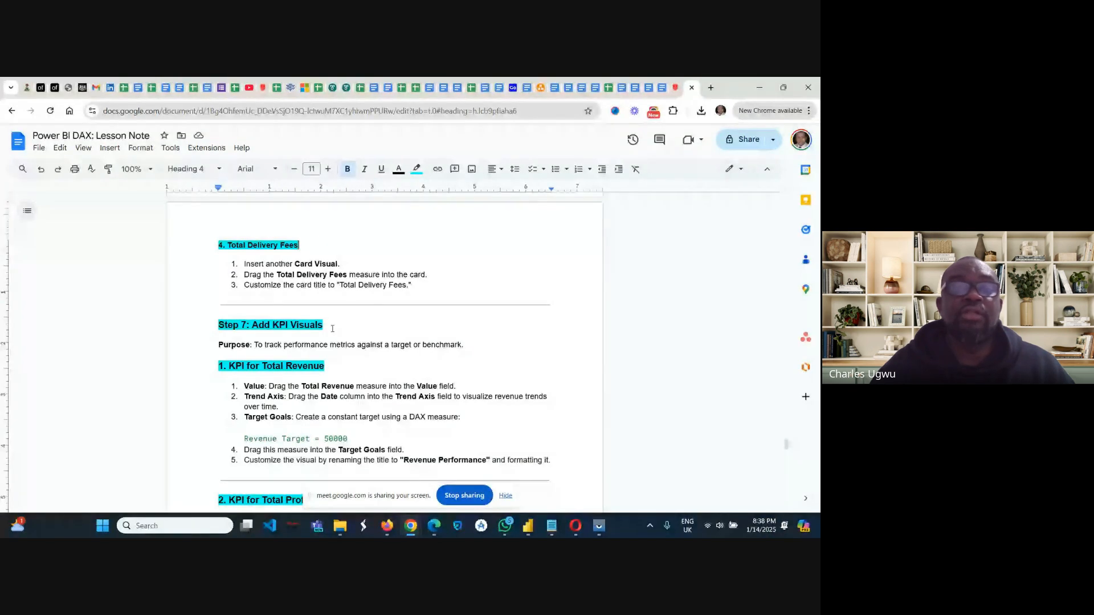
pyautogui.scroll(-3, 282, 354)
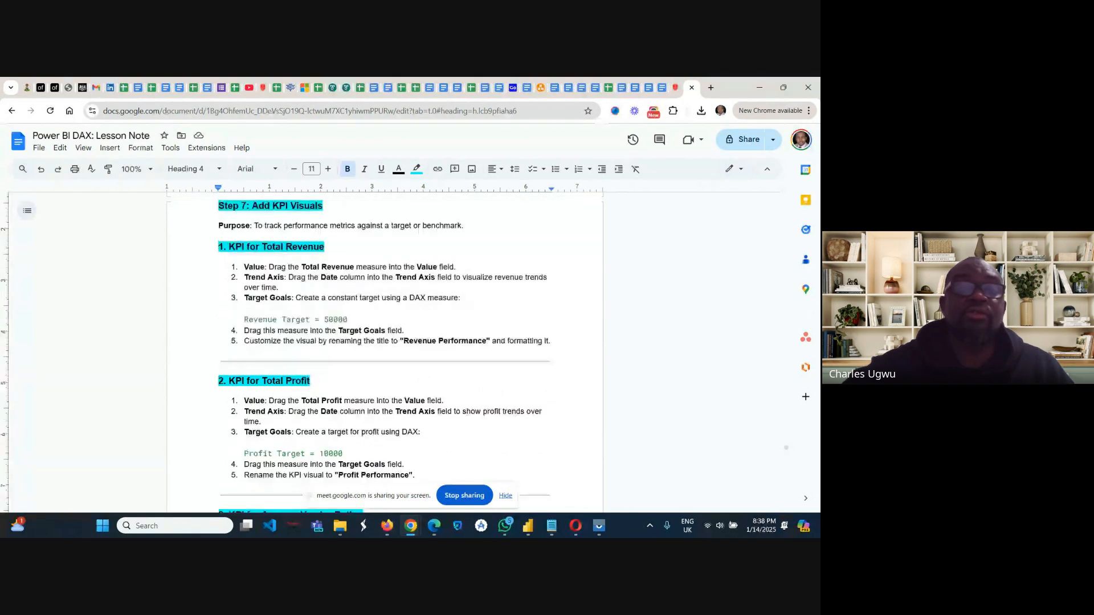
pyautogui.scroll(1, 258, 360)
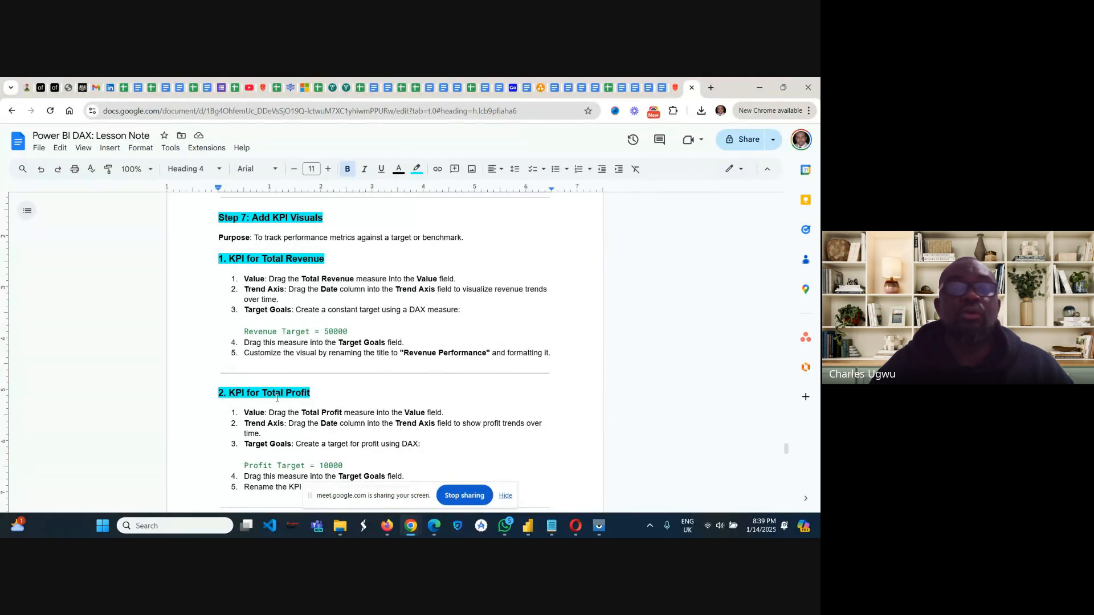
pyautogui.scroll(-3, 390, 394)
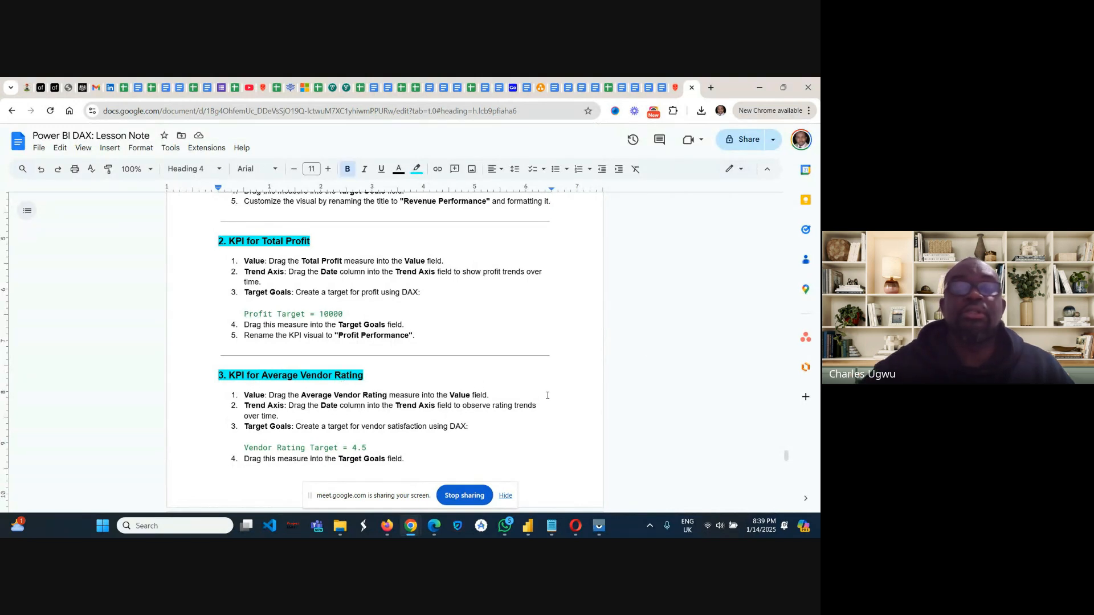
pyautogui.scroll(3, 547, 395)
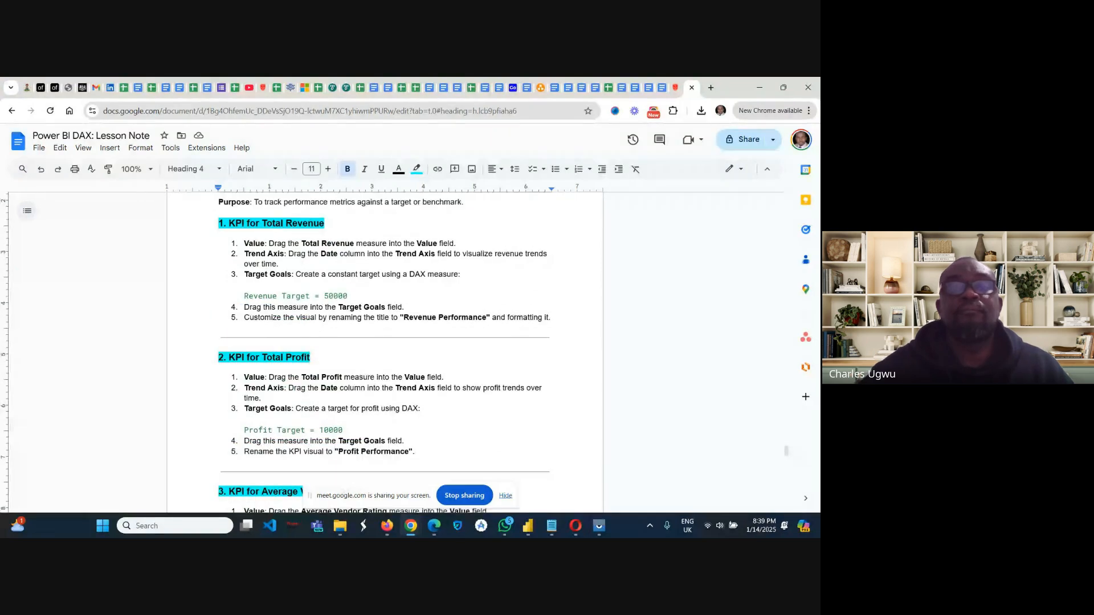
pyautogui.scroll(3, 386, 353)
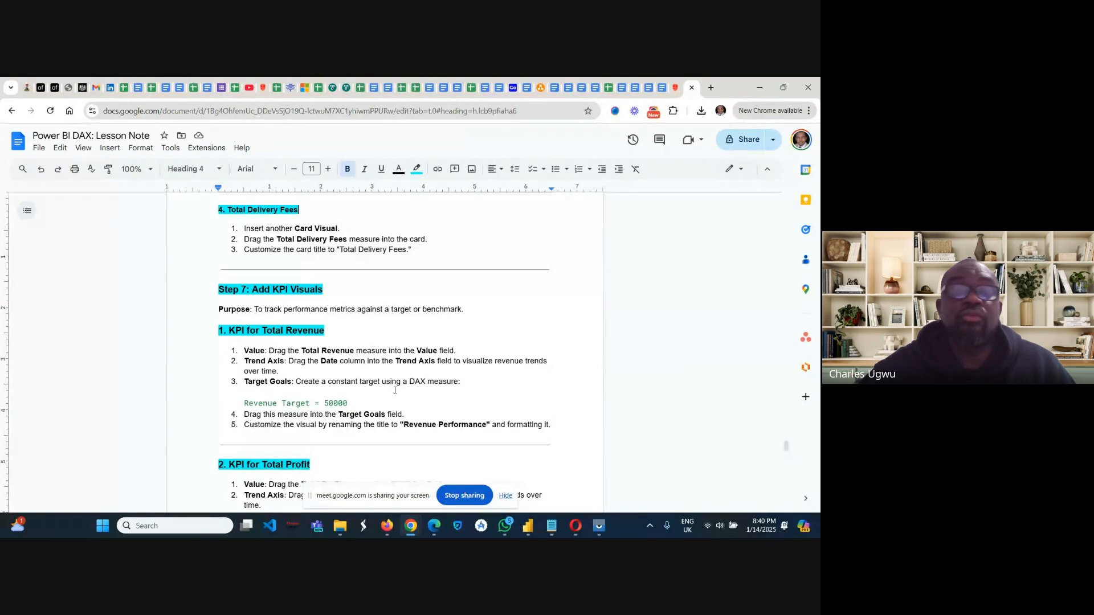
pyautogui.scroll(-2, 394, 390)
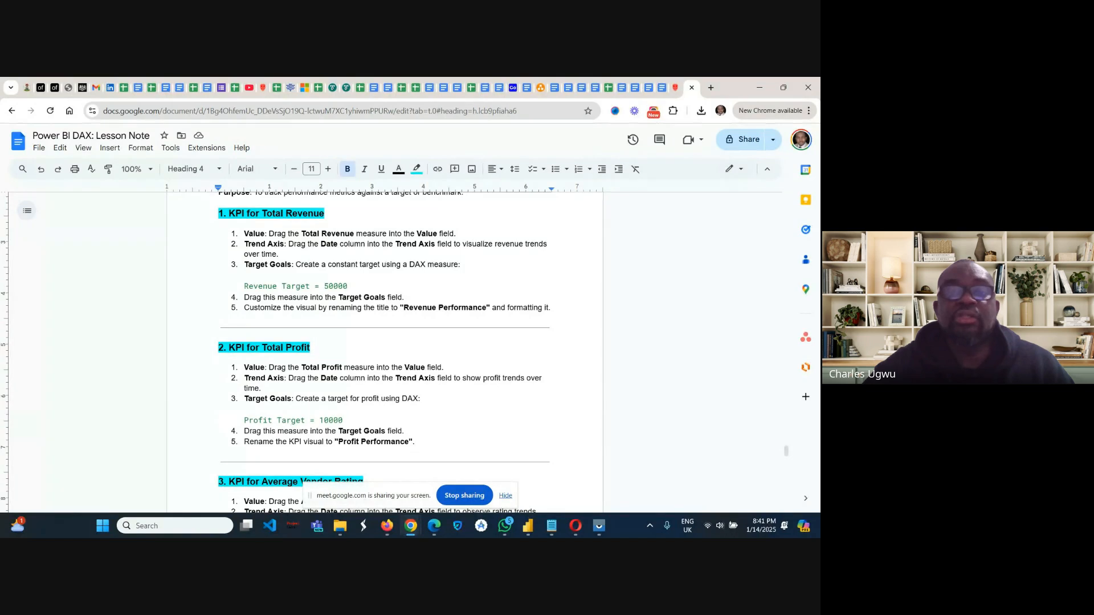
pyautogui.scroll(-4, 385, 353)
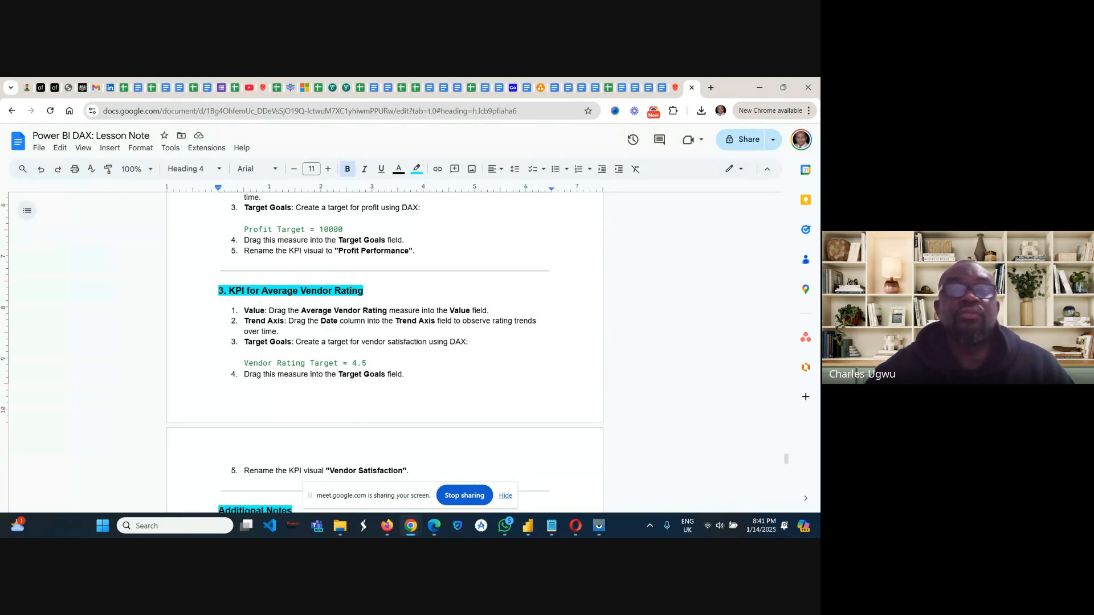
pyautogui.scroll(-3, 625, 287)
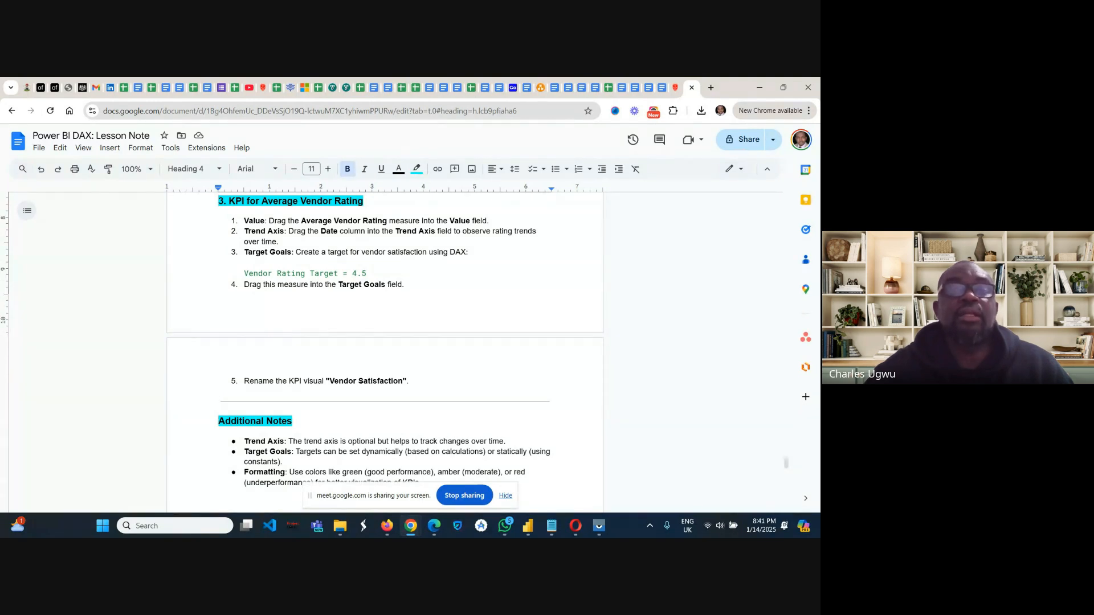
pyautogui.scroll(1, 619, 362)
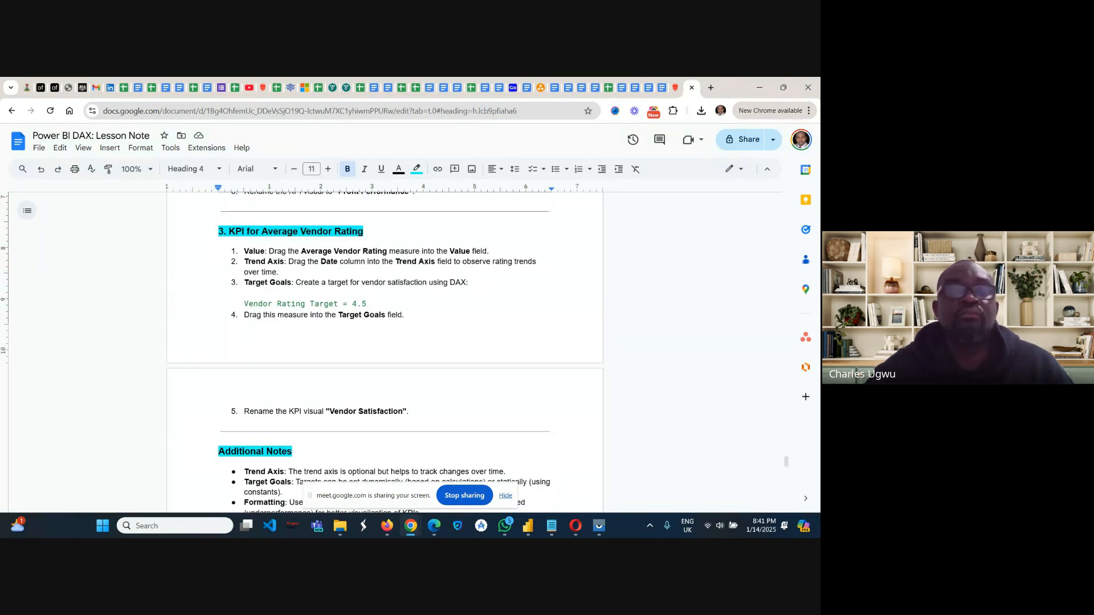
pyautogui.scroll(-2, 385, 352)
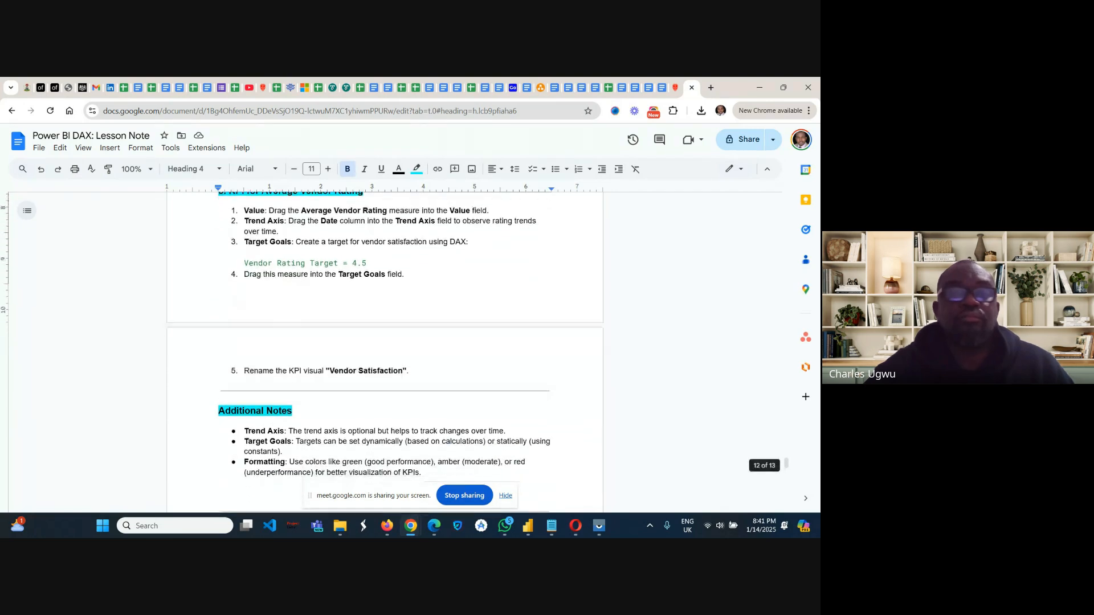
# Return to the Additional Visuals heading and review the Total Revenue card instructions under Step 6.
pyautogui.scroll(3, 385, 352)
pyautogui.scroll(15, 385, 352)
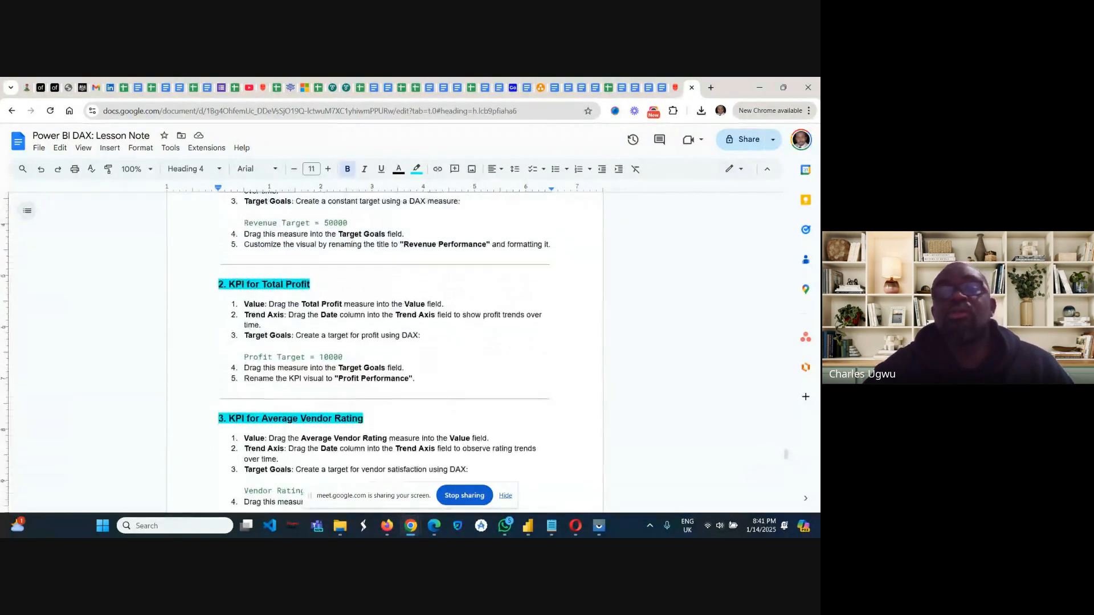
pyautogui.scroll(5, 385, 352)
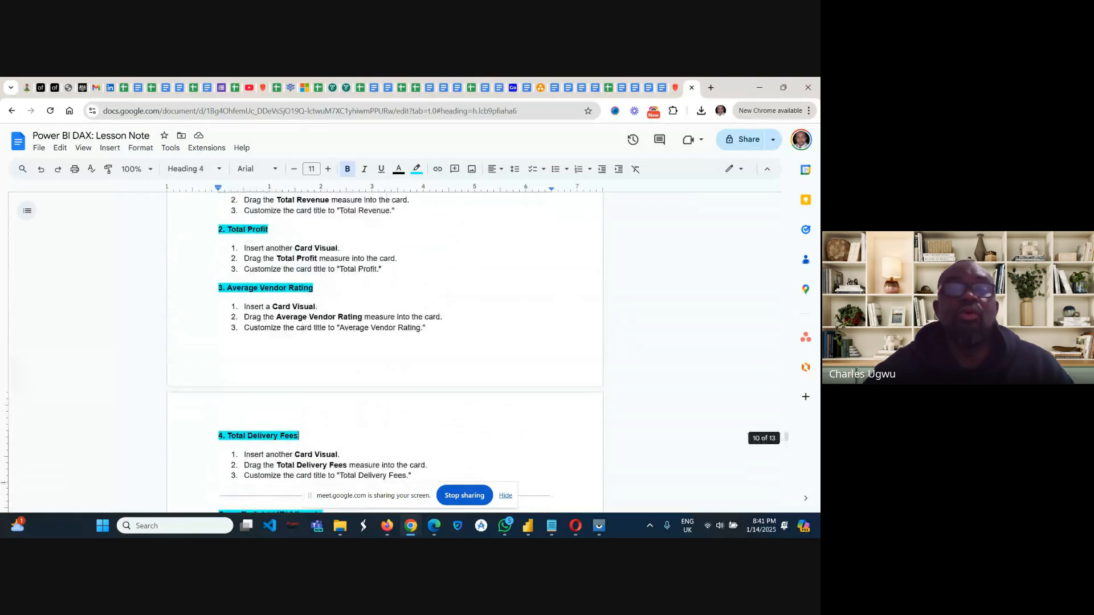
pyautogui.scroll(-1, 385, 352)
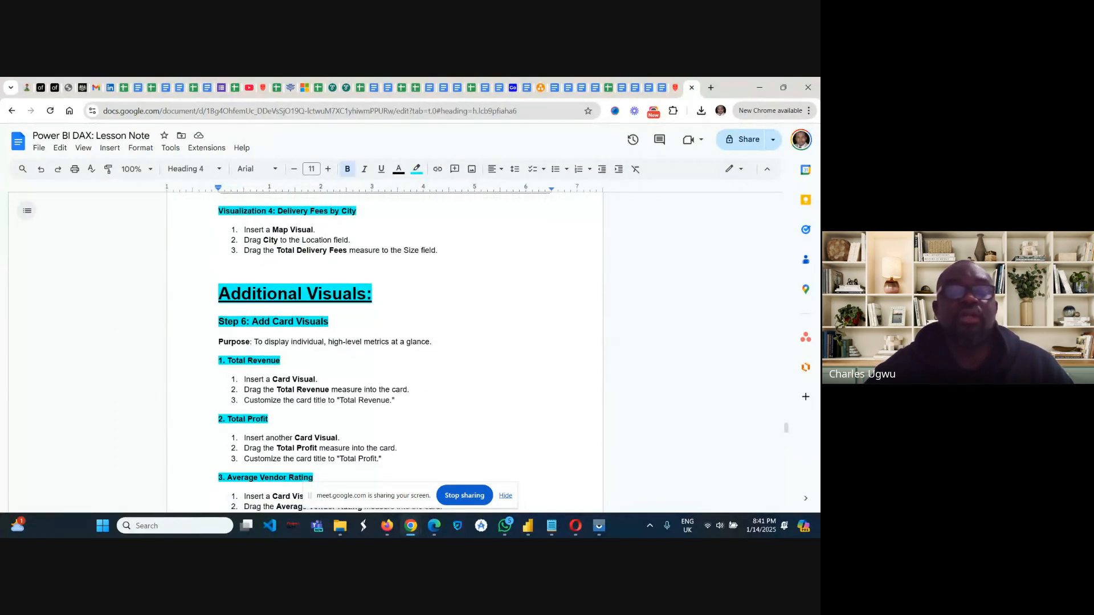
pyautogui.scroll(-3, 385, 352)
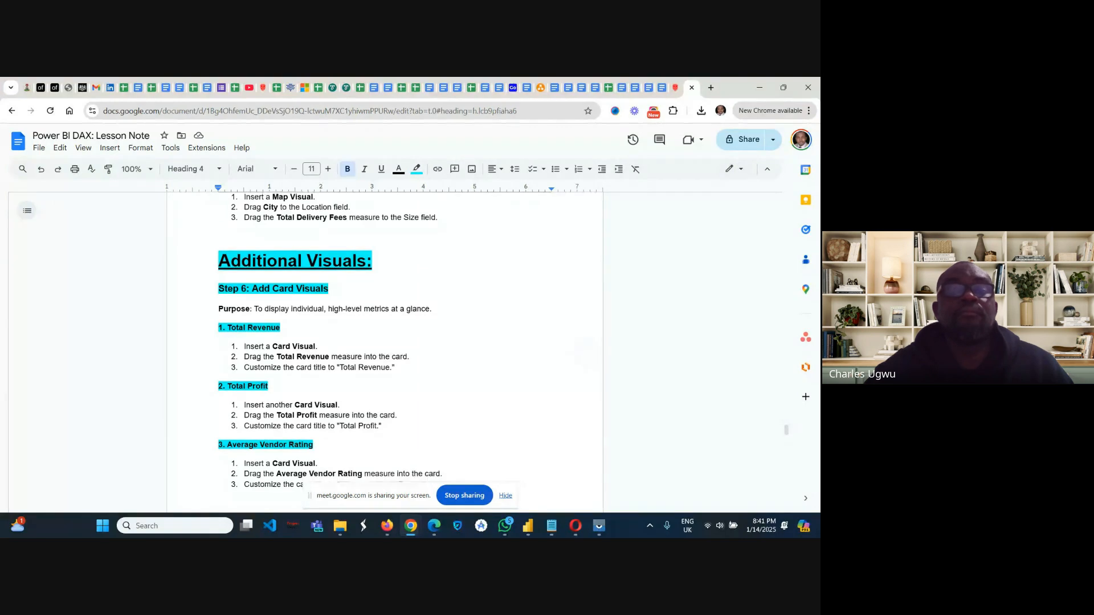
pyautogui.scroll(-1, 385, 352)
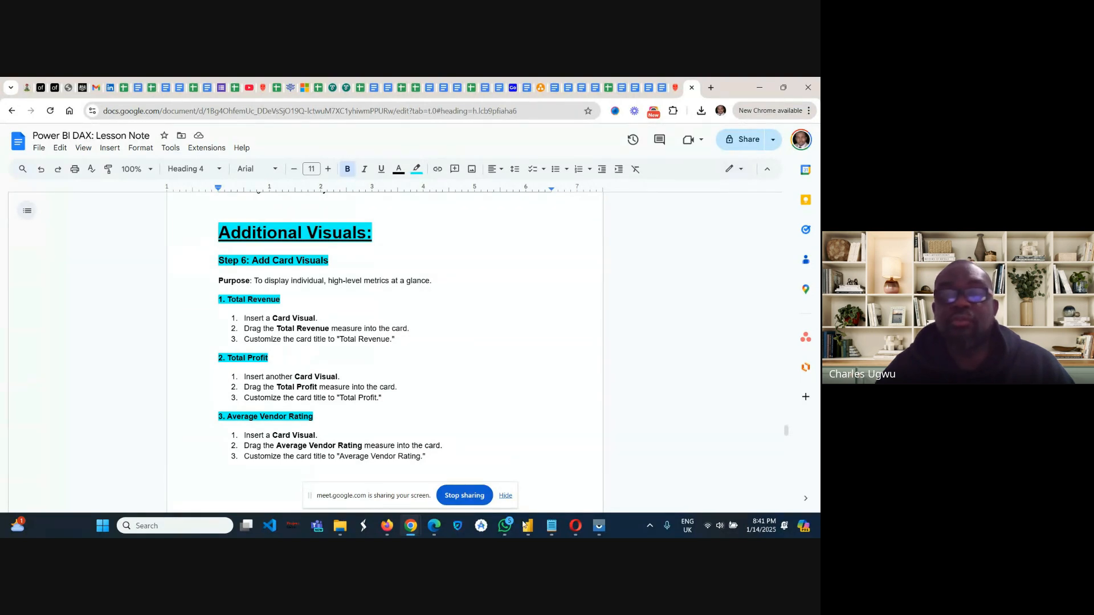
# Switch to Power BI Desktop and add a Card (new) visual showing the Total Revenue measure beside the profit margin chart.
pyautogui.moveTo(525, 524)
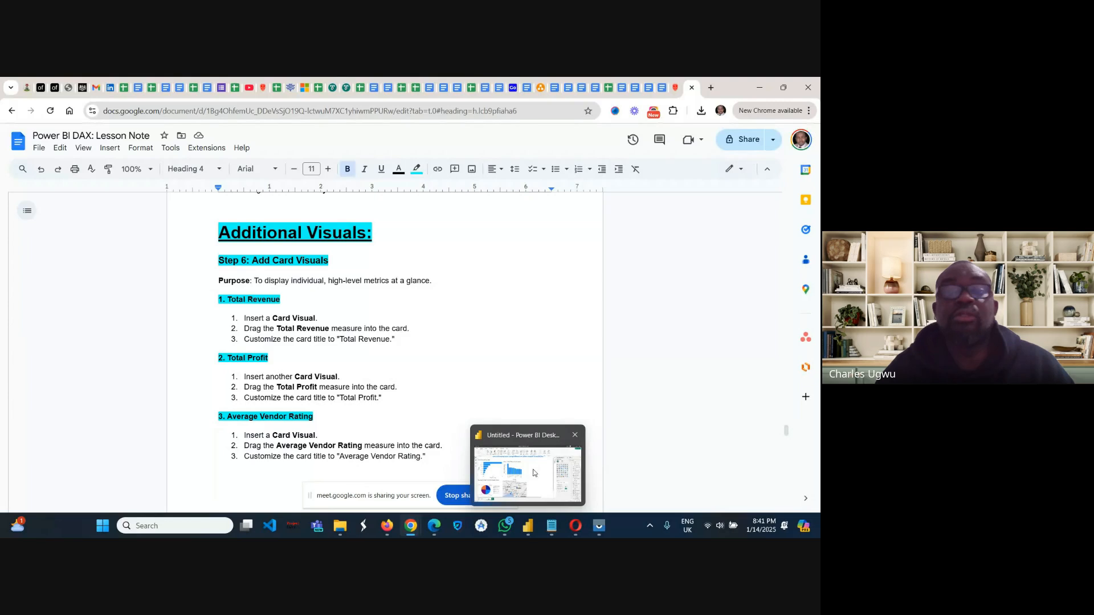
pyautogui.click(534, 474)
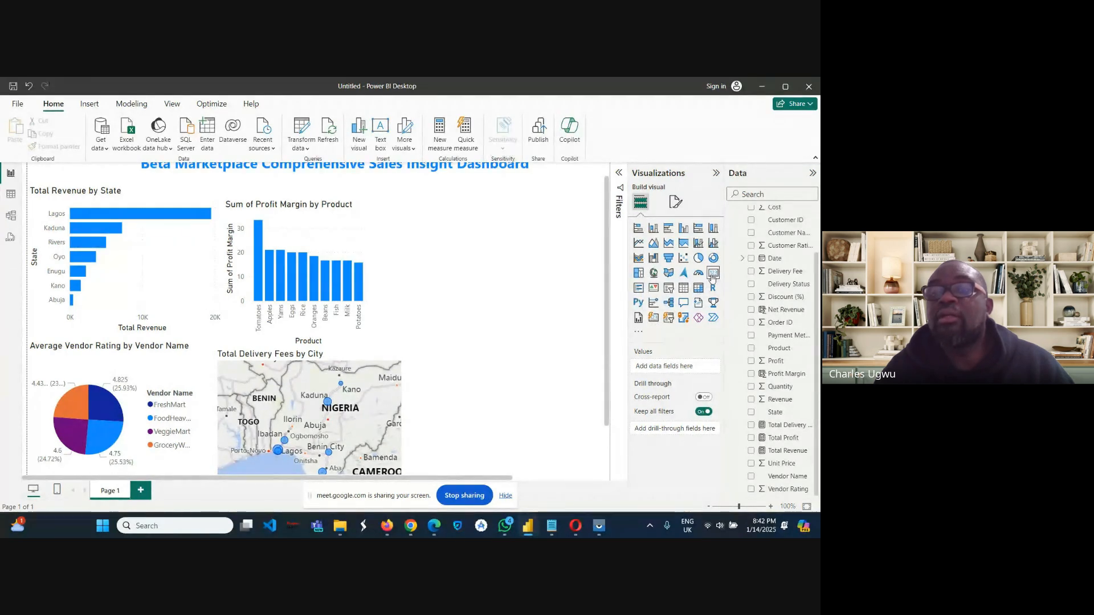
pyautogui.click(655, 320)
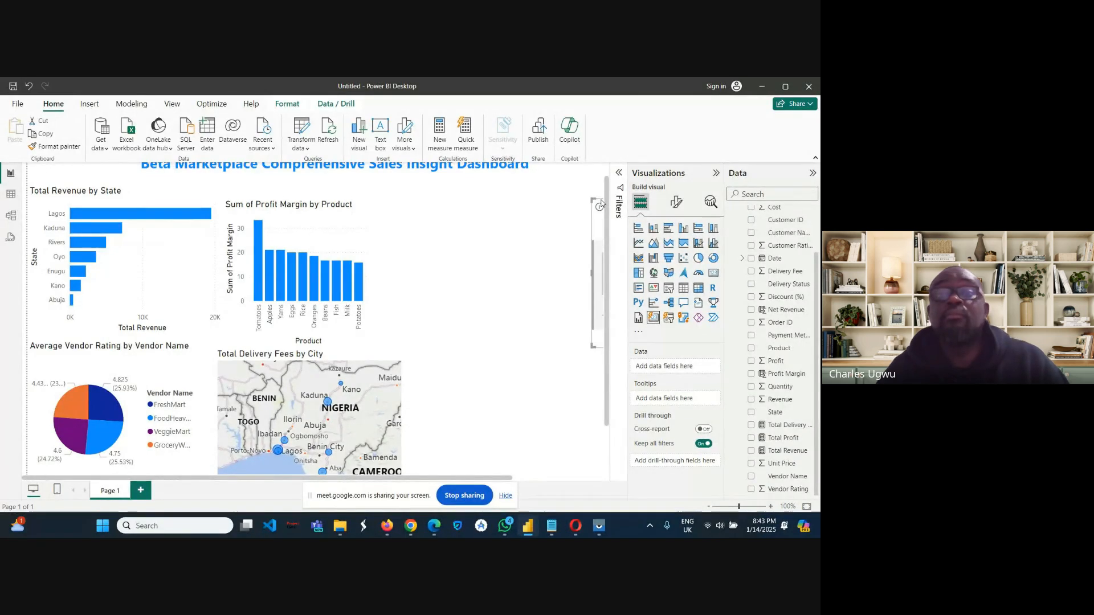
pyautogui.moveTo(601, 205); pyautogui.dragTo(429, 202)
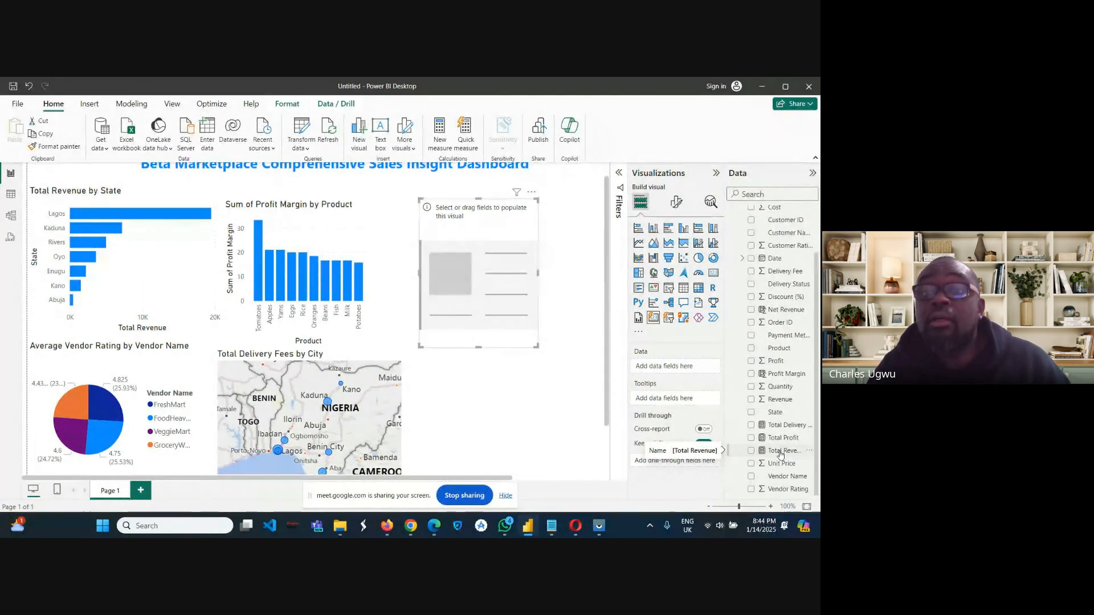
pyautogui.moveTo(780, 455); pyautogui.dragTo(660, 369)
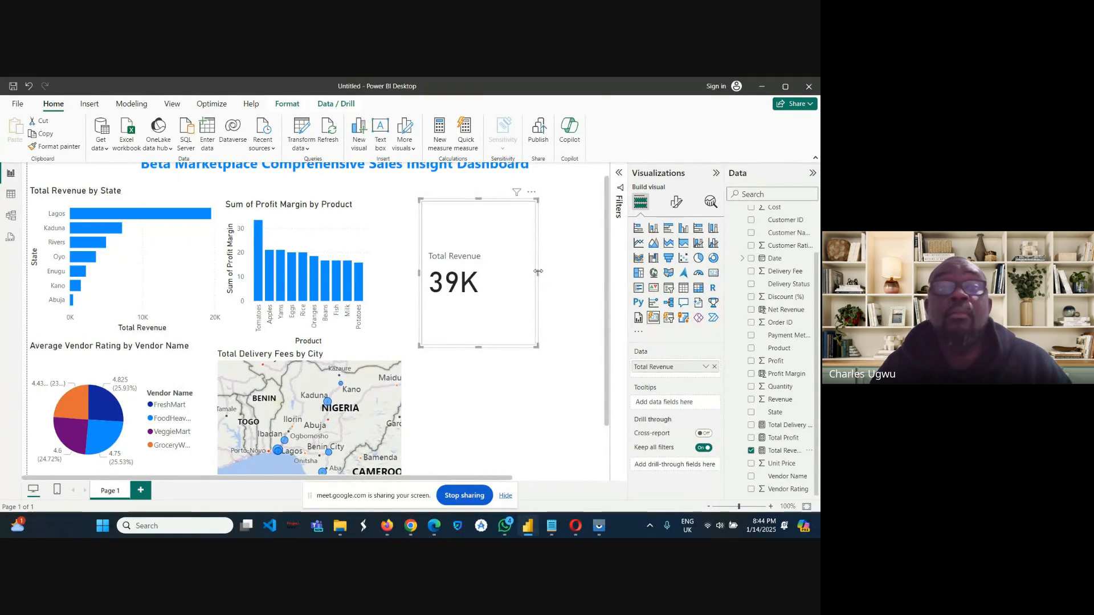
# Make the Total Revenue card narrower and slightly shorter, and move it farther from the profit margin chart.
pyautogui.moveTo(538, 272); pyautogui.dragTo(494, 274)
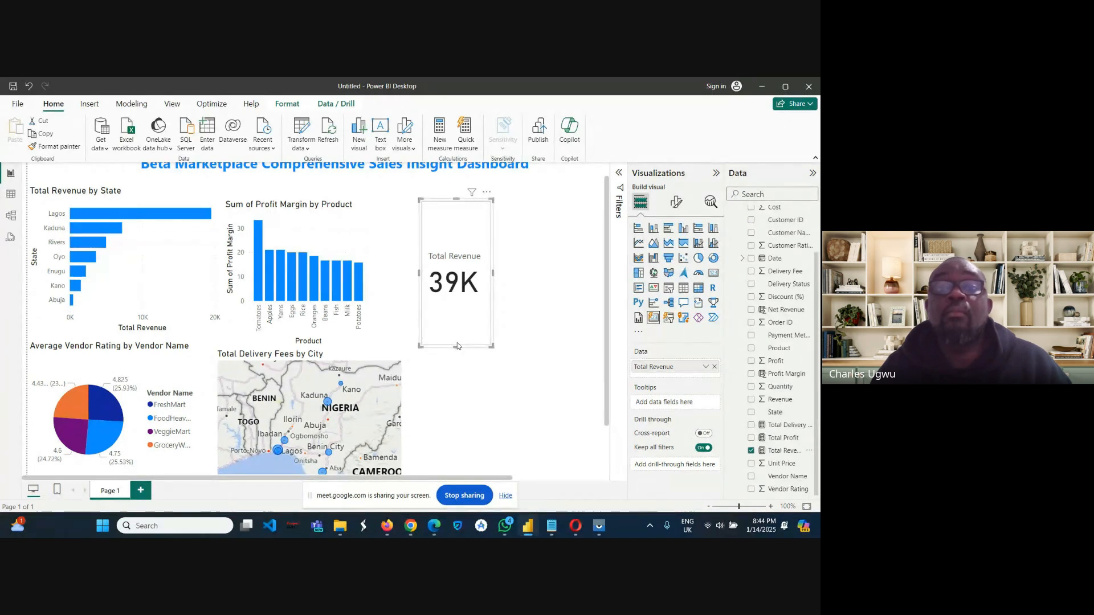
pyautogui.moveTo(457, 344); pyautogui.dragTo(456, 333)
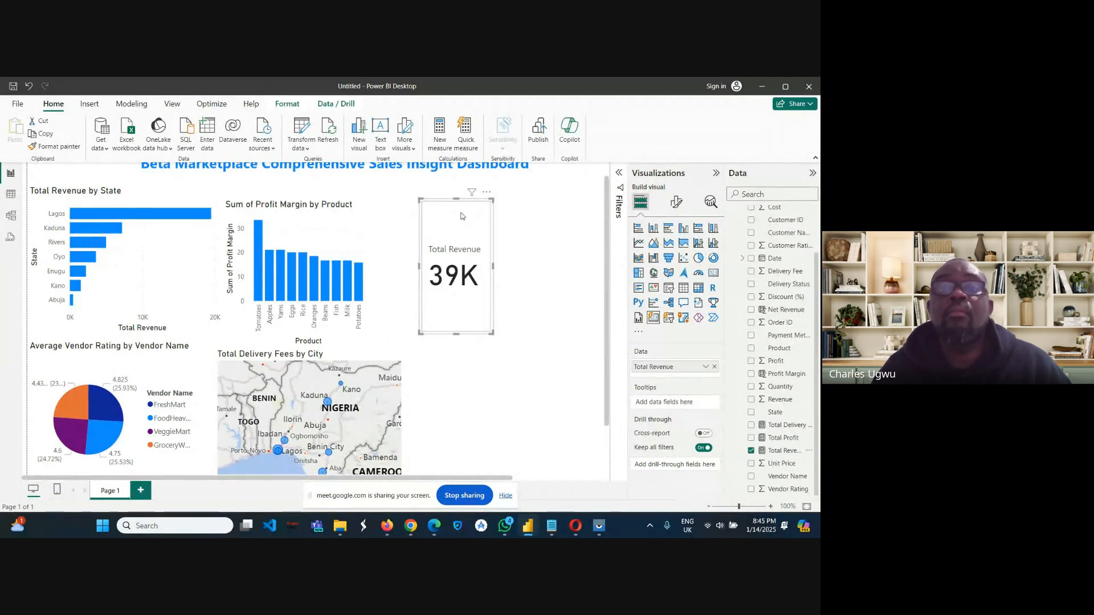
pyautogui.moveTo(456, 213); pyautogui.dragTo(516, 216)
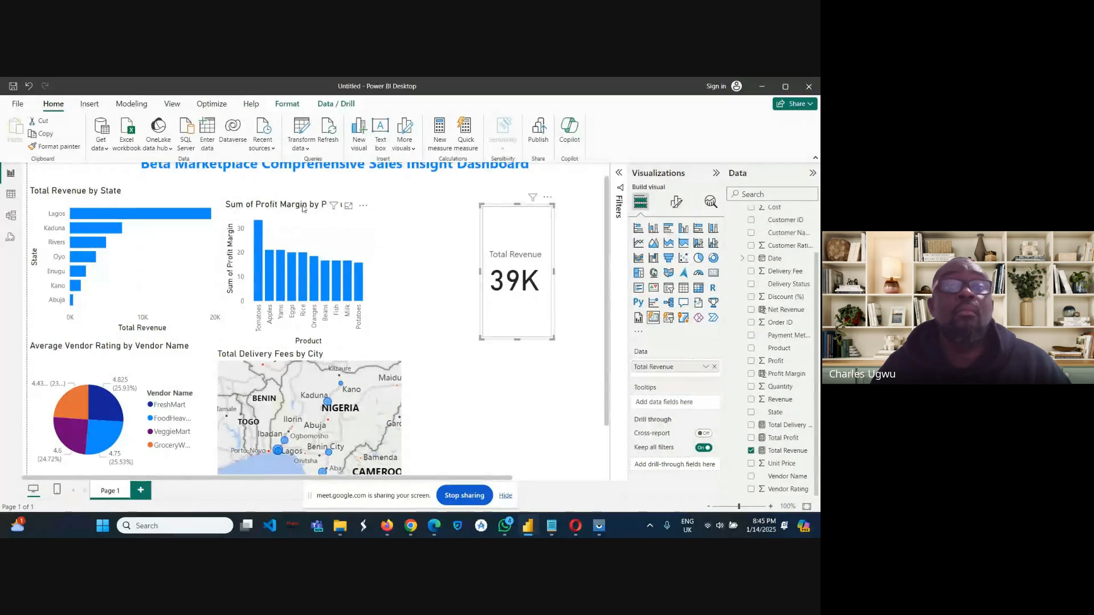
# Rearrange the top row so the Total Revenue card sits between the Total Revenue by State chart and the profit margin chart.
pyautogui.moveTo(268, 207); pyautogui.dragTo(370, 210)
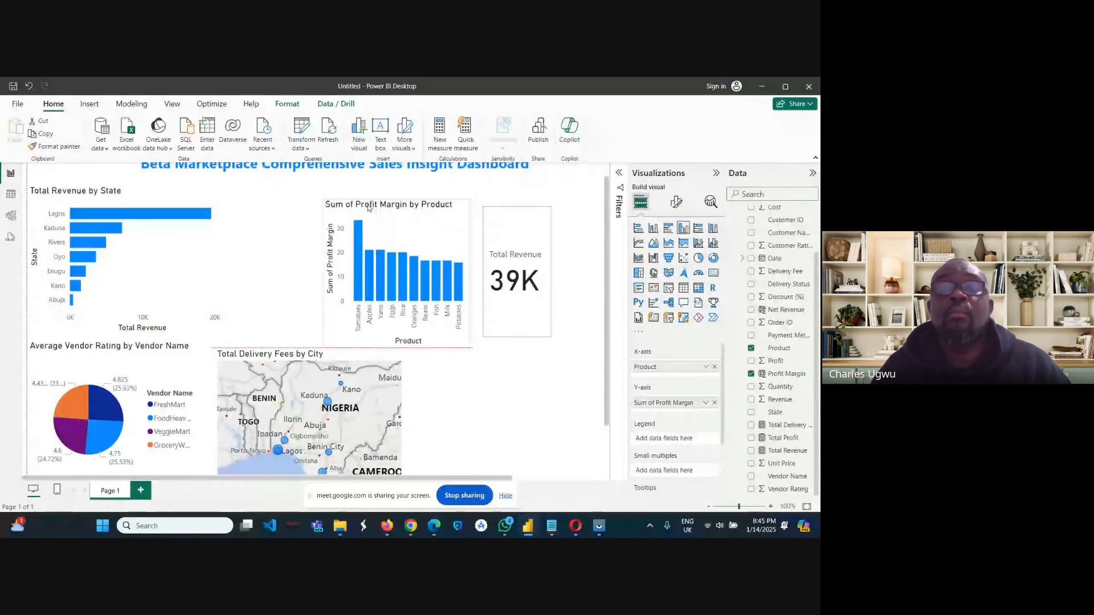
pyautogui.click(514, 217)
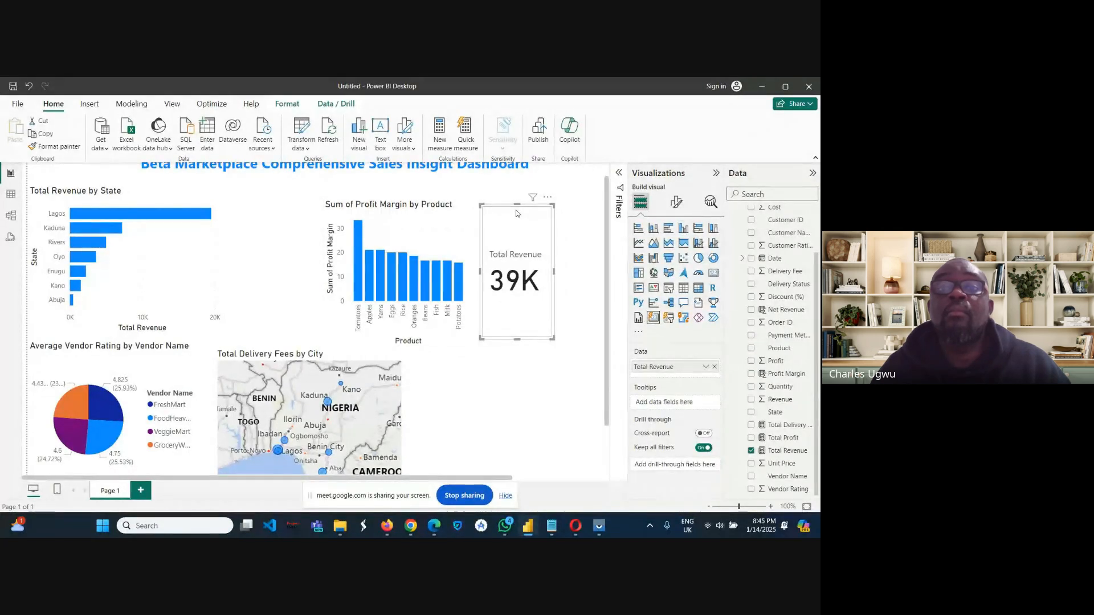
pyautogui.moveTo(517, 213); pyautogui.dragTo(255, 207)
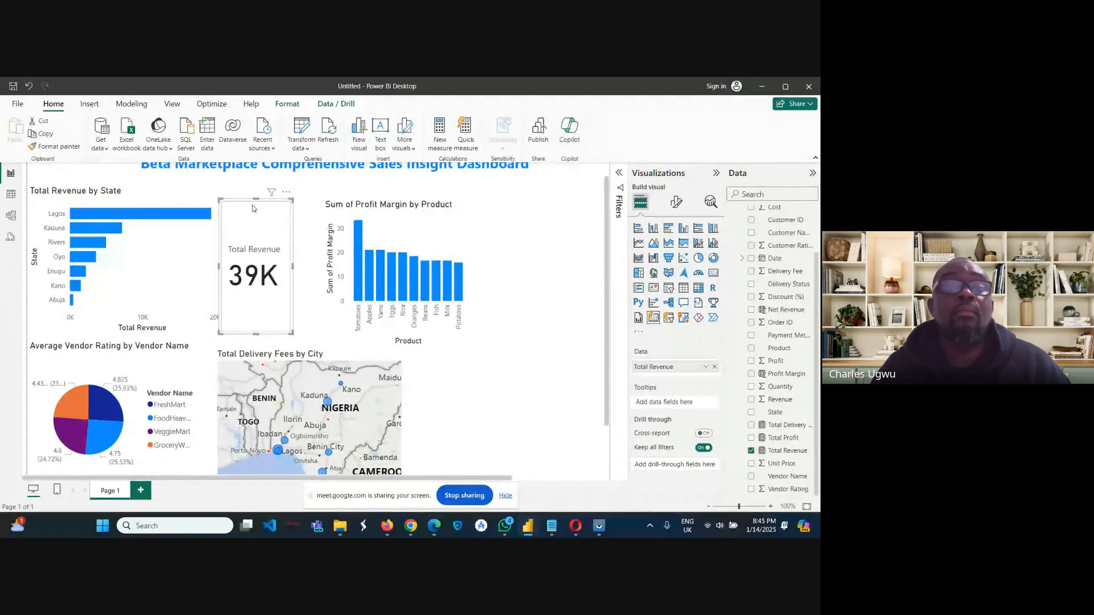
pyautogui.moveTo(255, 208); pyautogui.dragTo(249, 209)
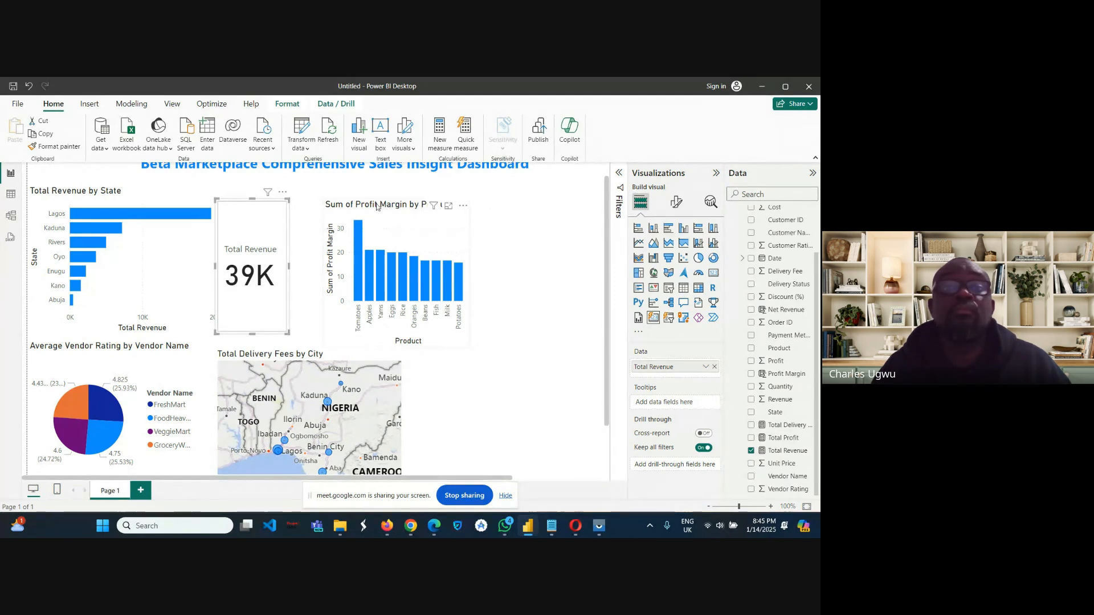
pyautogui.moveTo(362, 206); pyautogui.dragTo(352, 208)
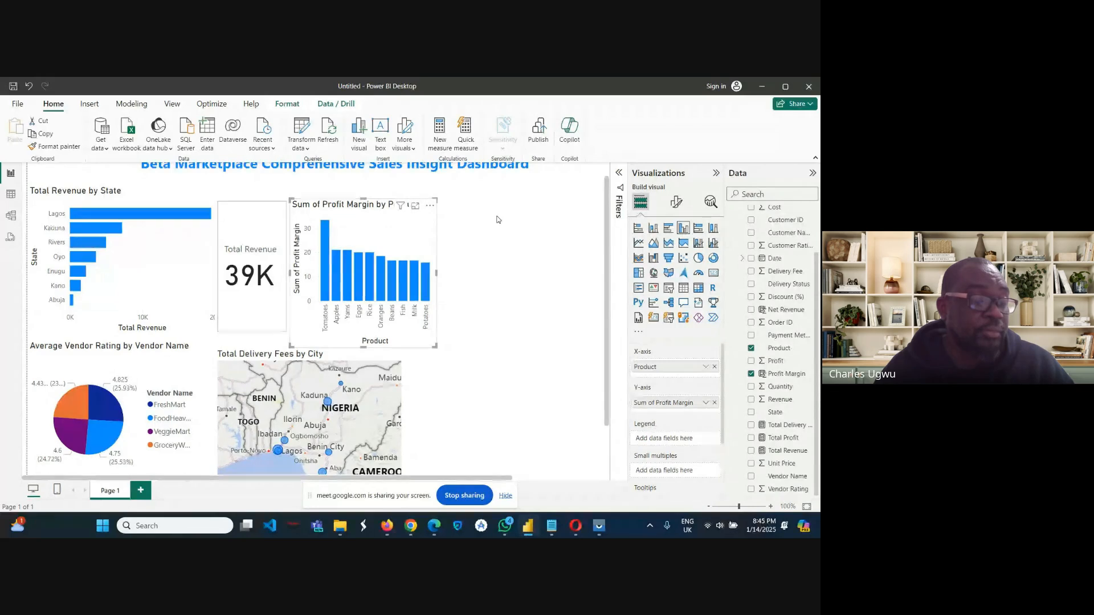
pyautogui.click(487, 246)
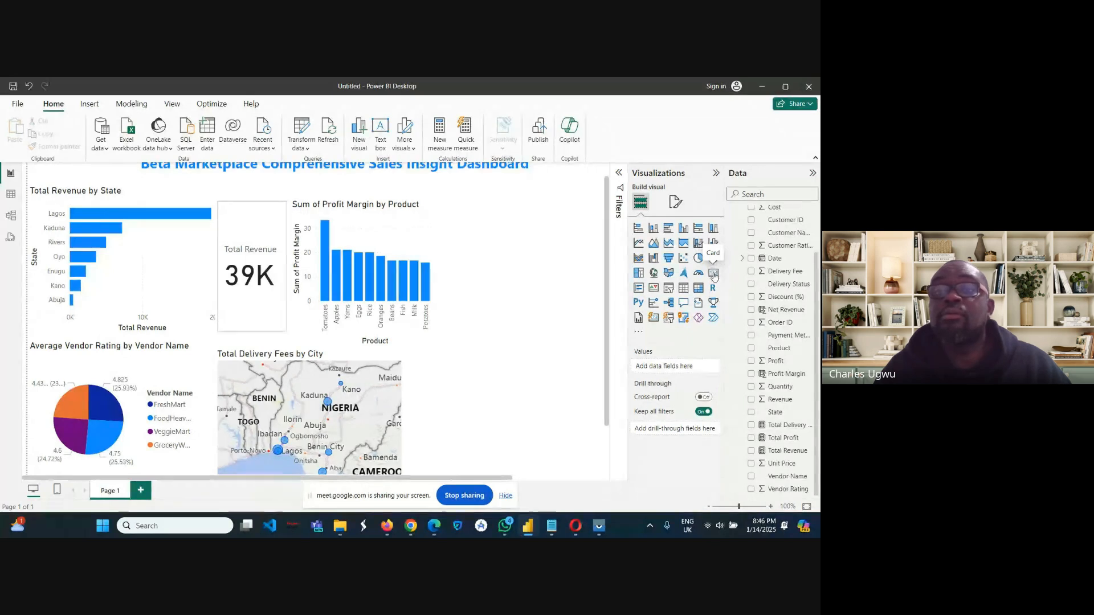
# Add a standard Card visual beside the profit margin chart and assign the Total Profit measure to it.
pyautogui.click(713, 275)
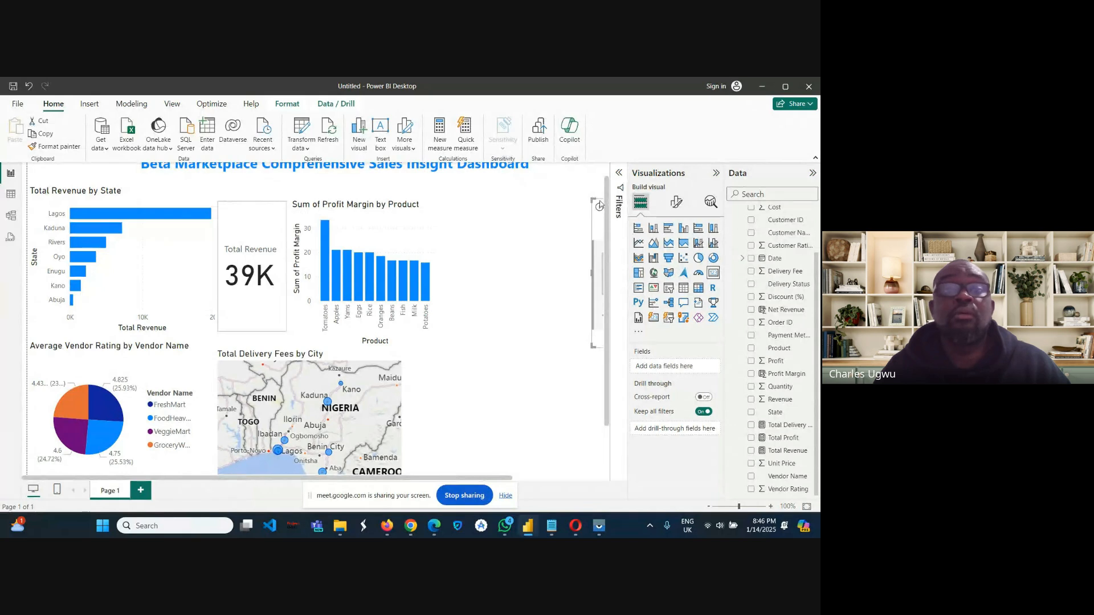
pyautogui.moveTo(601, 205); pyautogui.dragTo(446, 213)
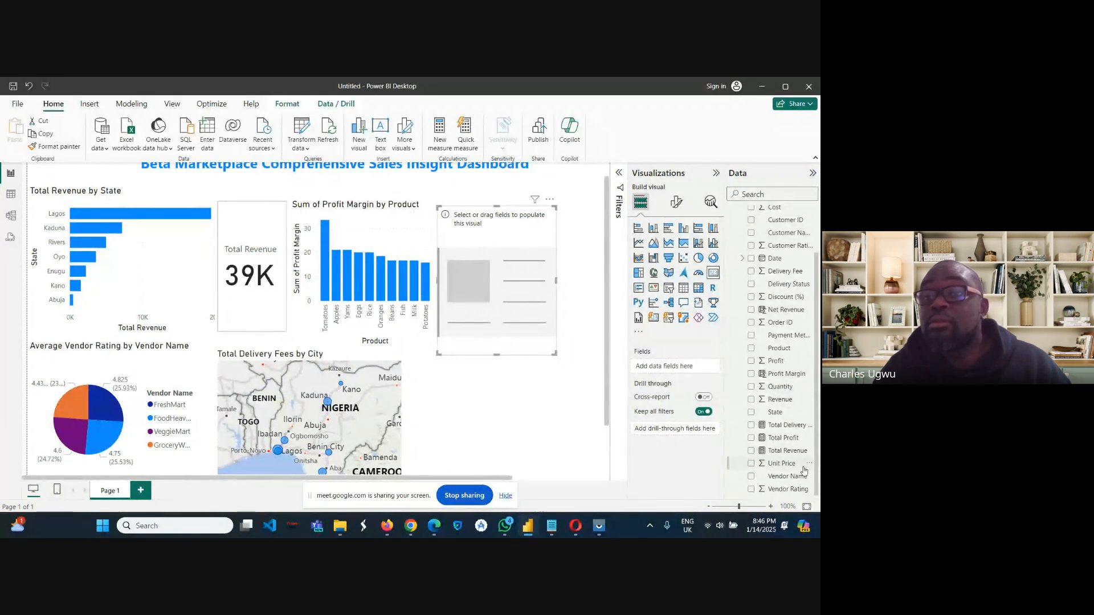
pyautogui.click(784, 439)
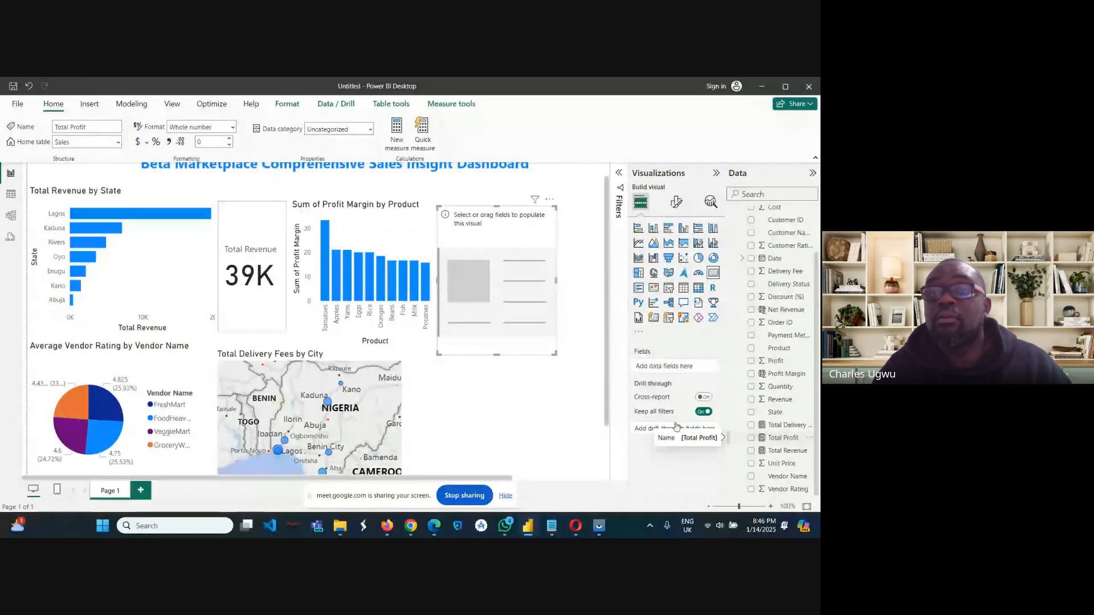
pyautogui.moveTo(784, 438); pyautogui.dragTo(689, 374)
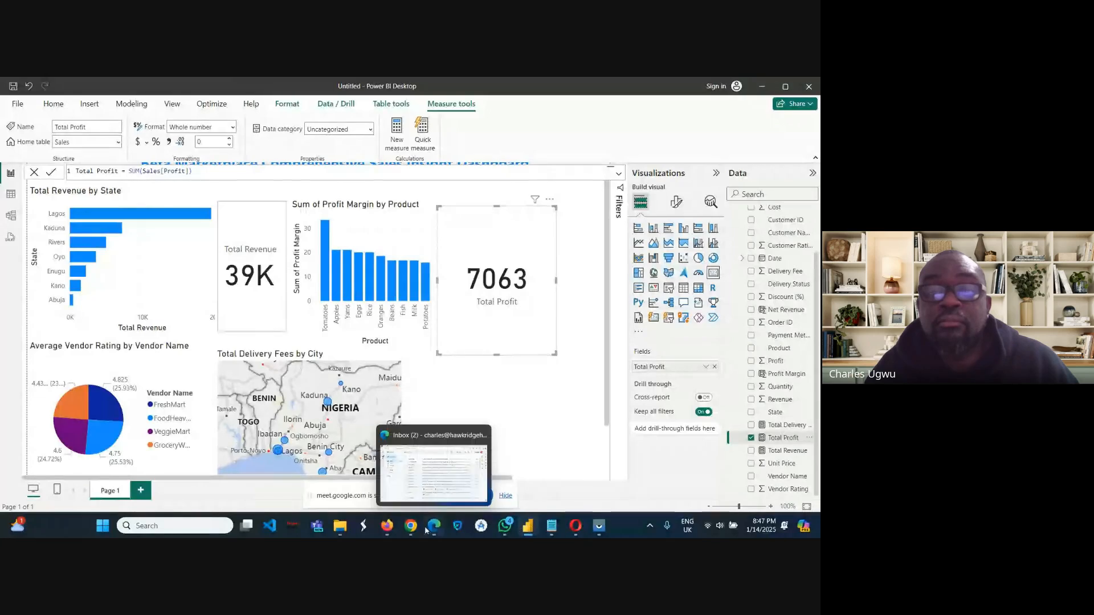
pyautogui.moveTo(411, 525)
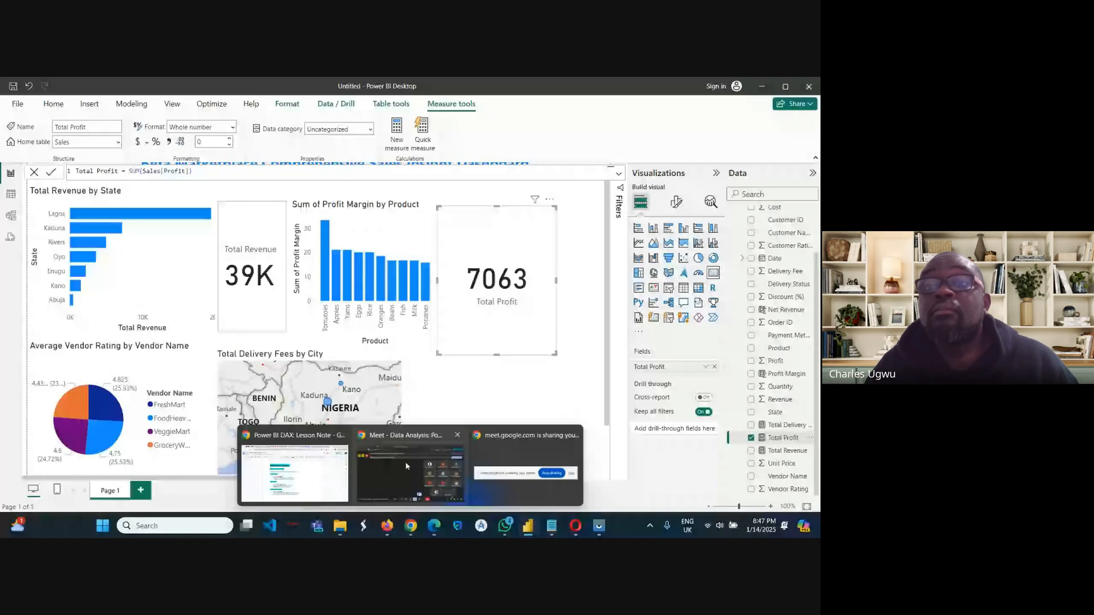
pyautogui.moveTo(406, 466)
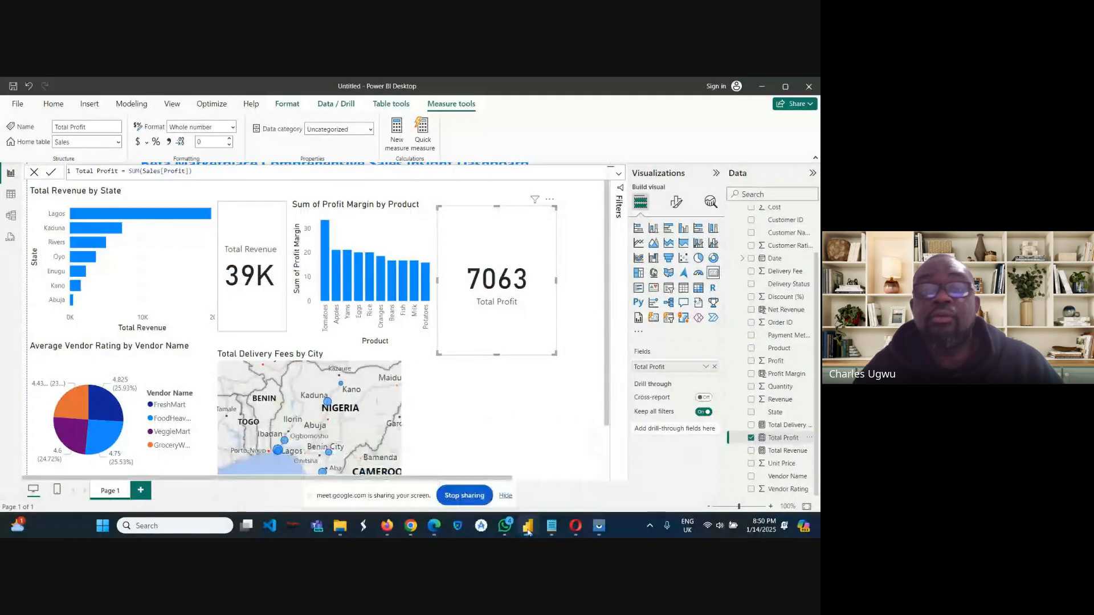
pyautogui.moveTo(528, 531)
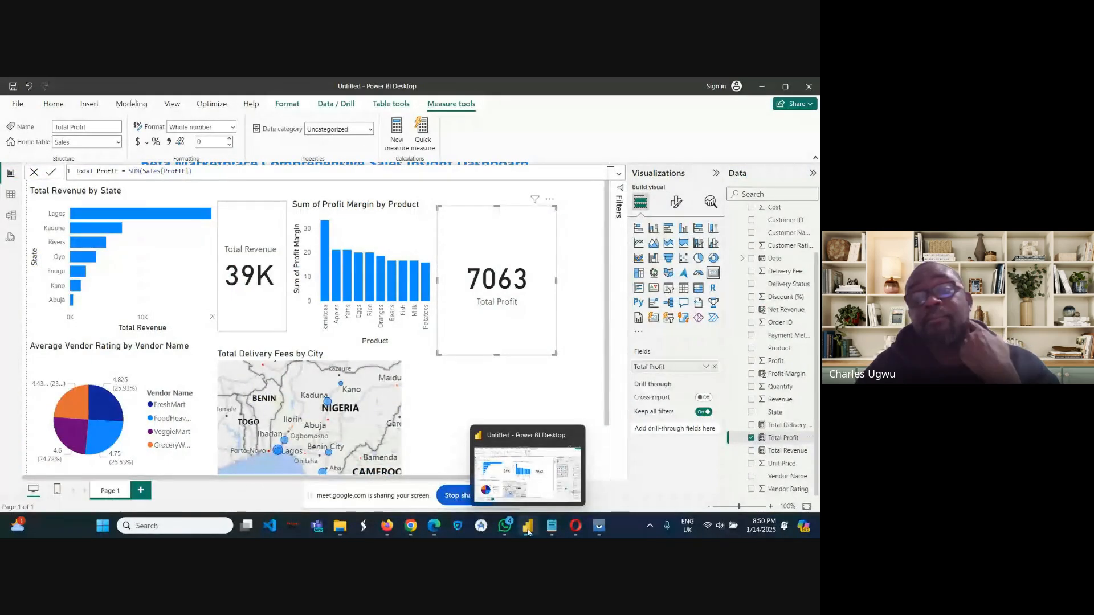
pyautogui.click(527, 440)
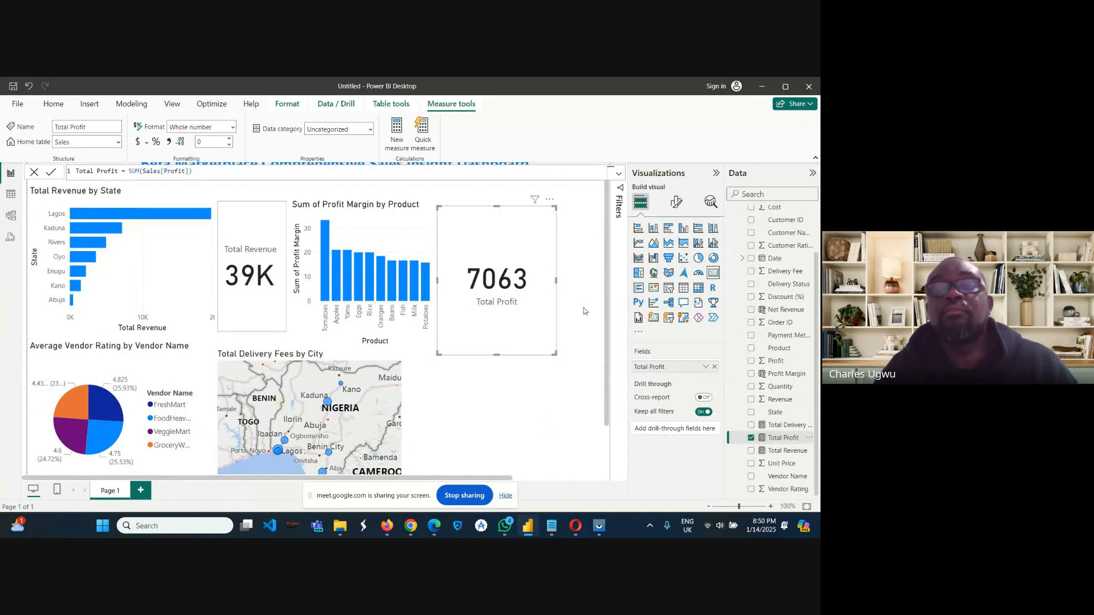
# Move the Total Profit card farther from the profit margin chart and delete it from the dashboard.
pyautogui.moveTo(536, 334); pyautogui.dragTo(564, 295)
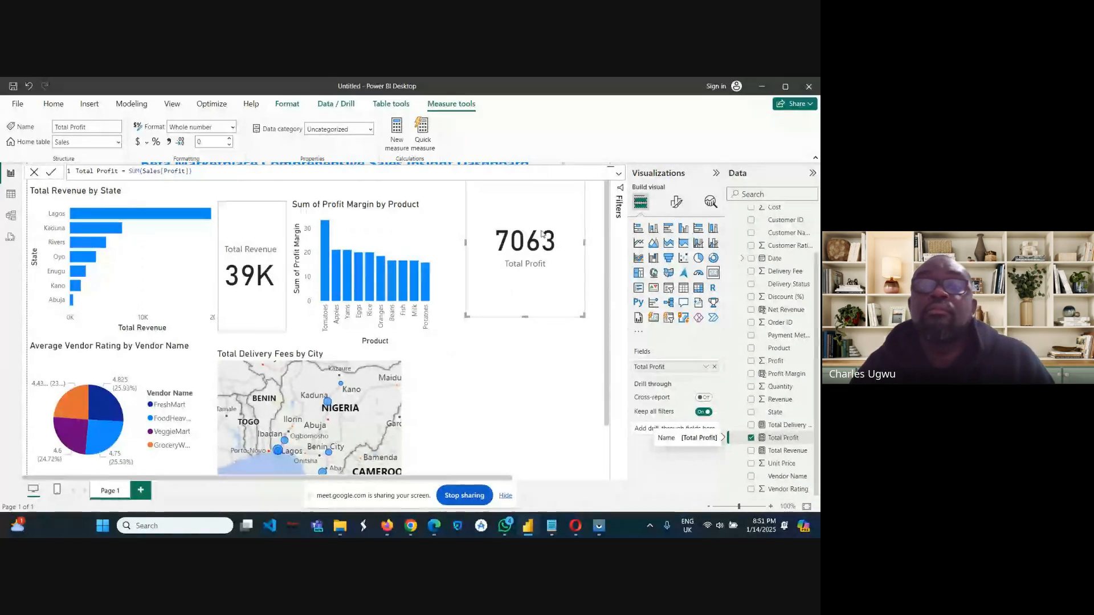
pyautogui.moveTo(585, 188); pyautogui.dragTo(551, 293)
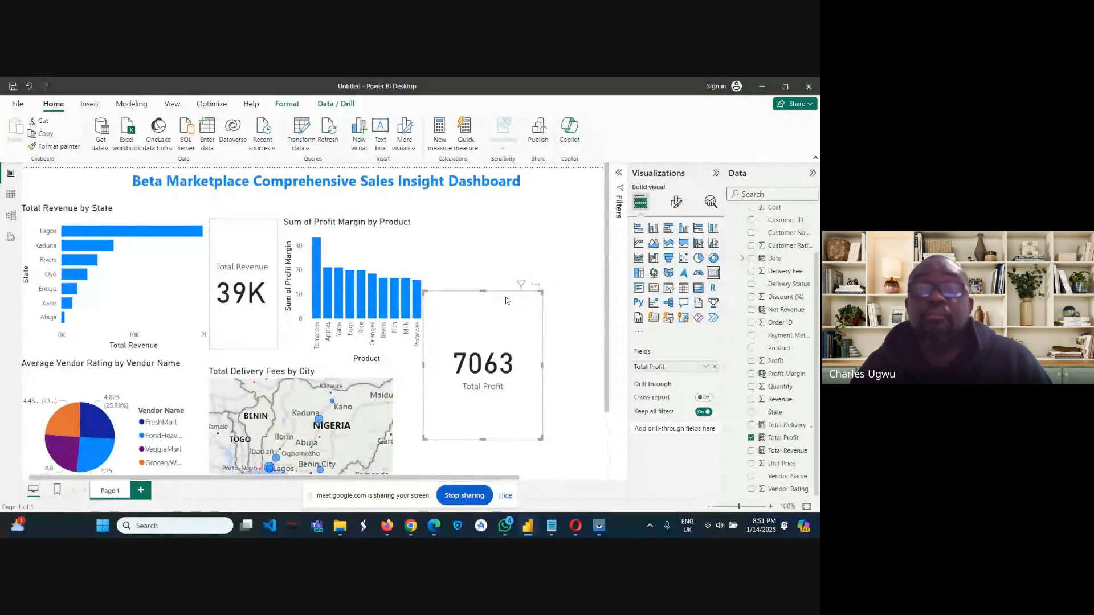
pyautogui.moveTo(507, 300); pyautogui.dragTo(541, 243)
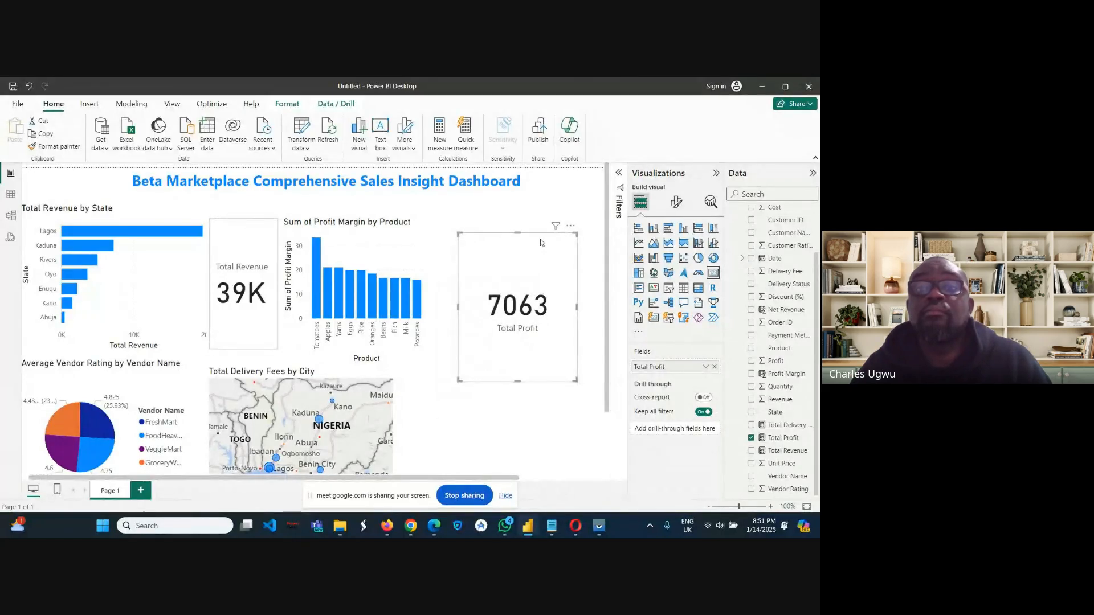
pyautogui.click(570, 227)
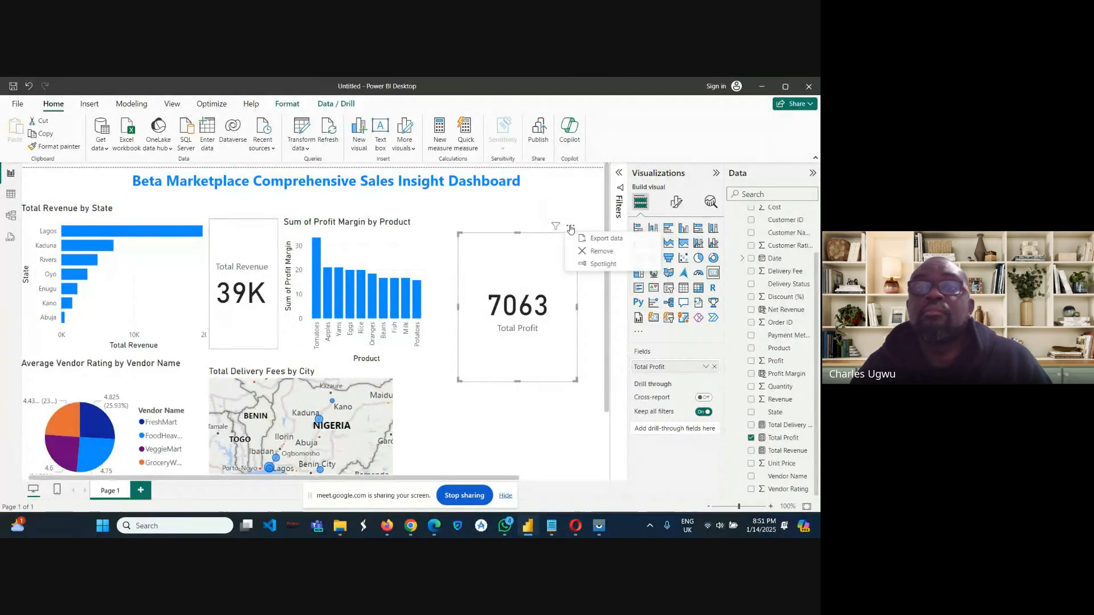
pyautogui.click(595, 254)
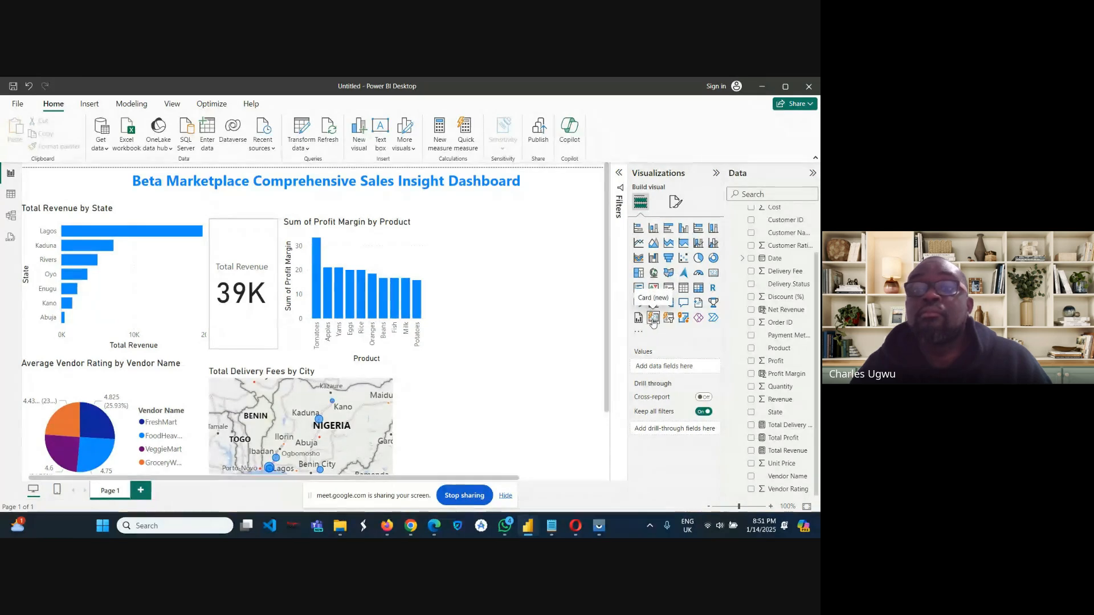
# Add a Card (new) visual beside the profit margin chart and assign the Total Profit measure as its data.
pyautogui.click(653, 318)
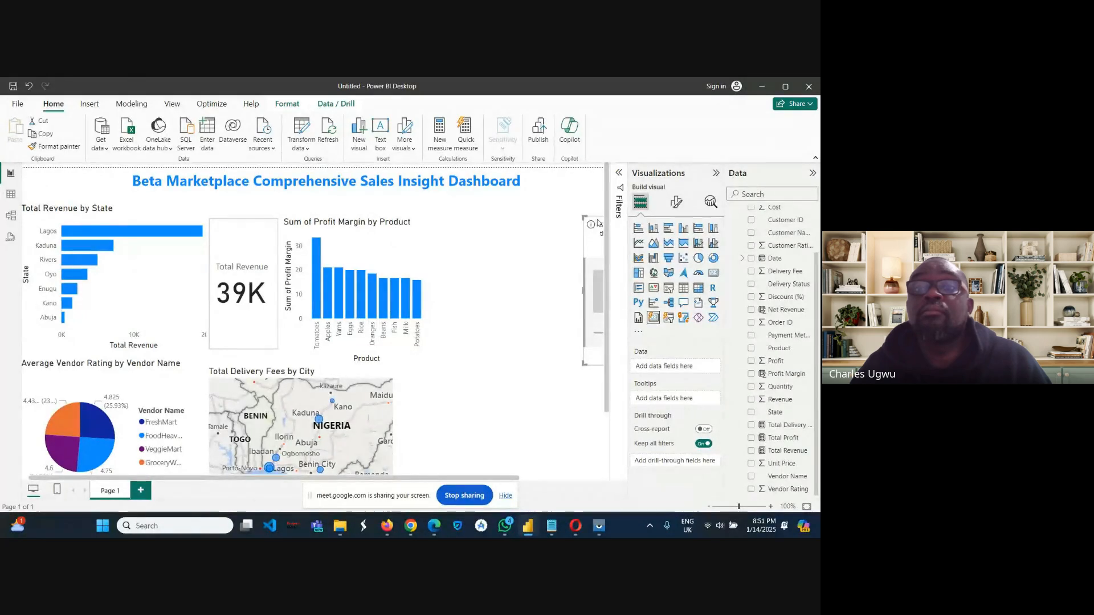
pyautogui.moveTo(599, 223); pyautogui.dragTo(463, 230)
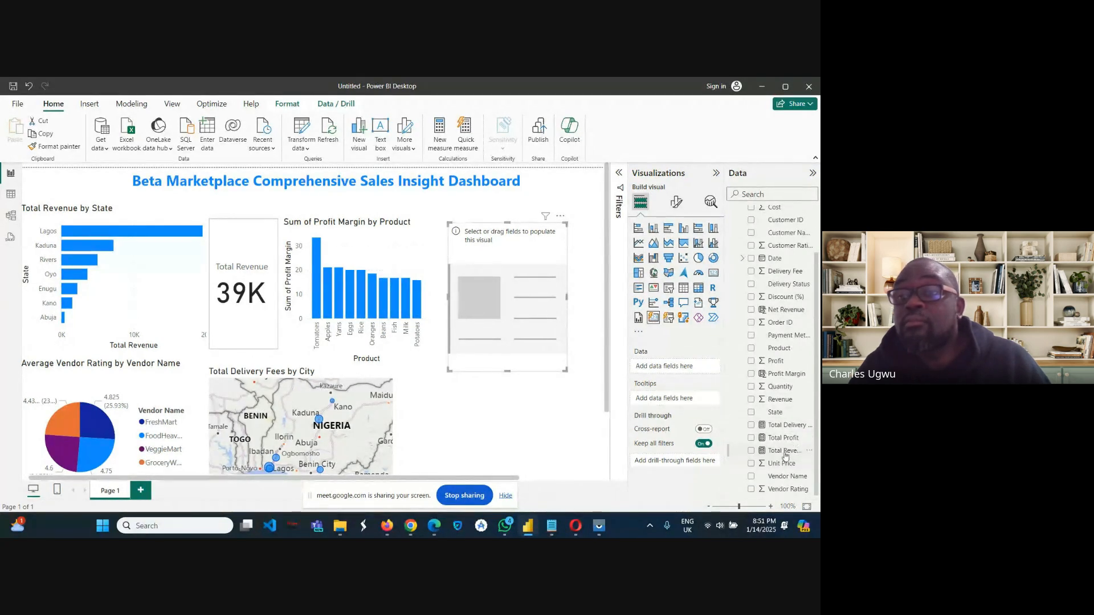
pyautogui.moveTo(784, 444); pyautogui.dragTo(680, 373)
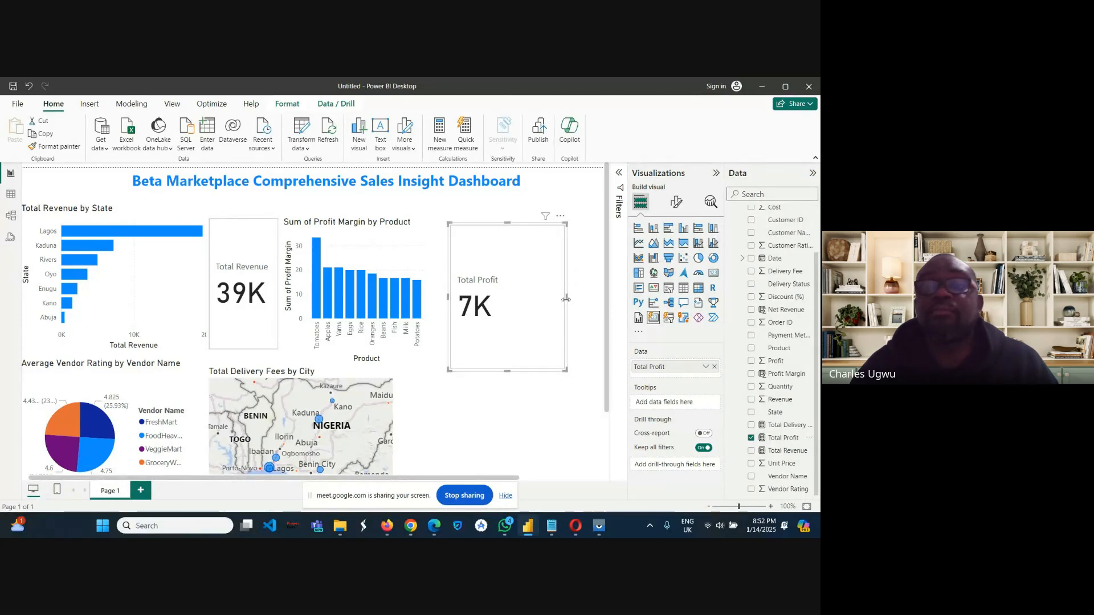
# Make the Total Profit card narrower and shorter, and place it directly beside the profit margin chart, level with the other visuals.
pyautogui.moveTo(566, 299); pyautogui.dragTo(512, 299)
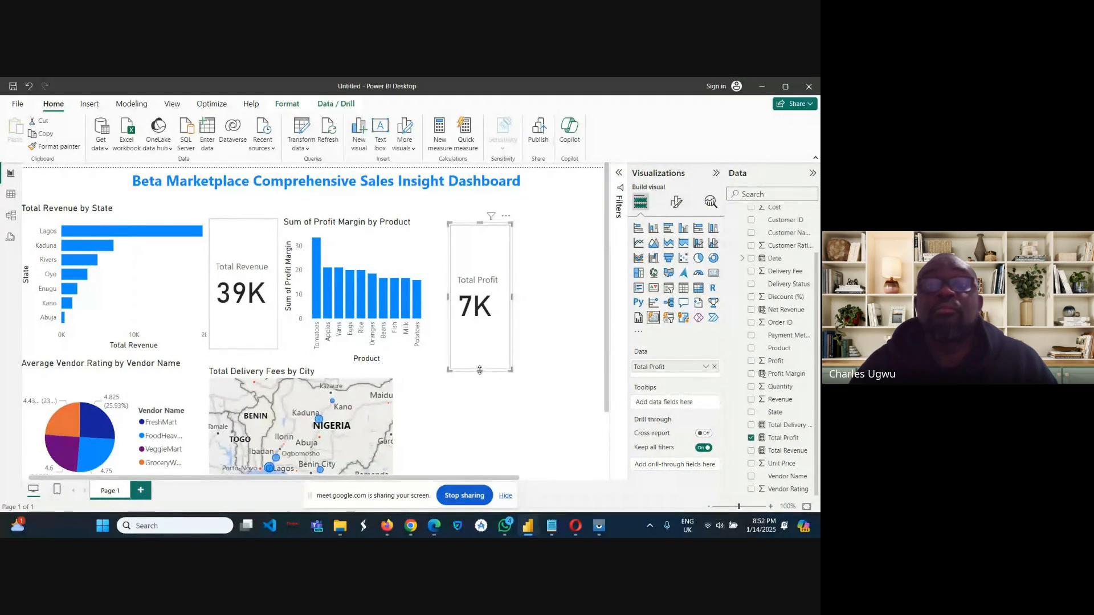
pyautogui.moveTo(480, 370); pyautogui.dragTo(480, 351)
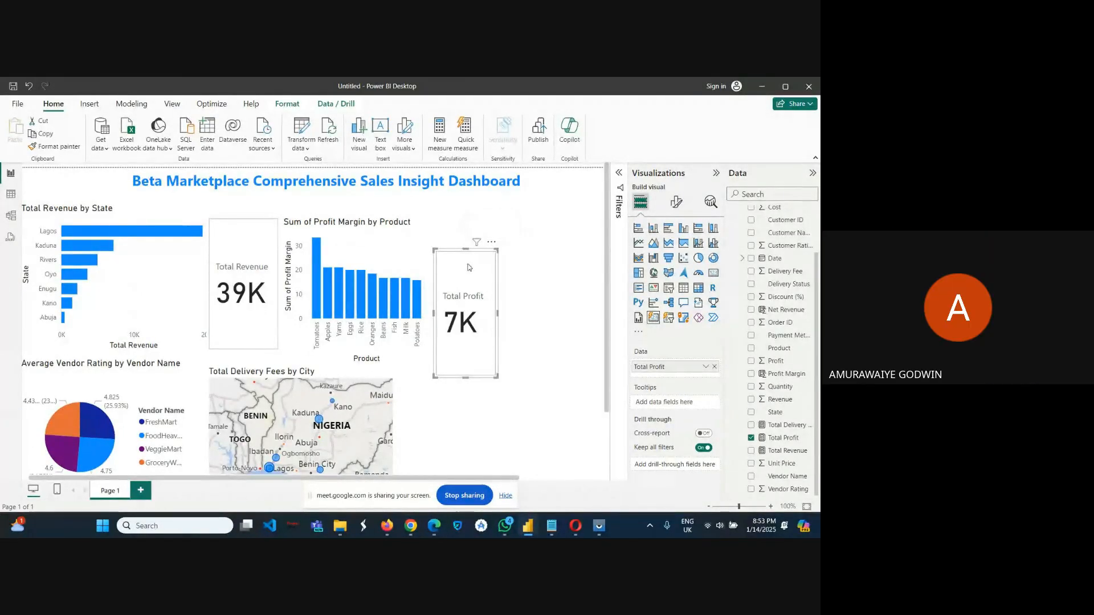
pyautogui.moveTo(468, 266); pyautogui.dragTo(462, 240)
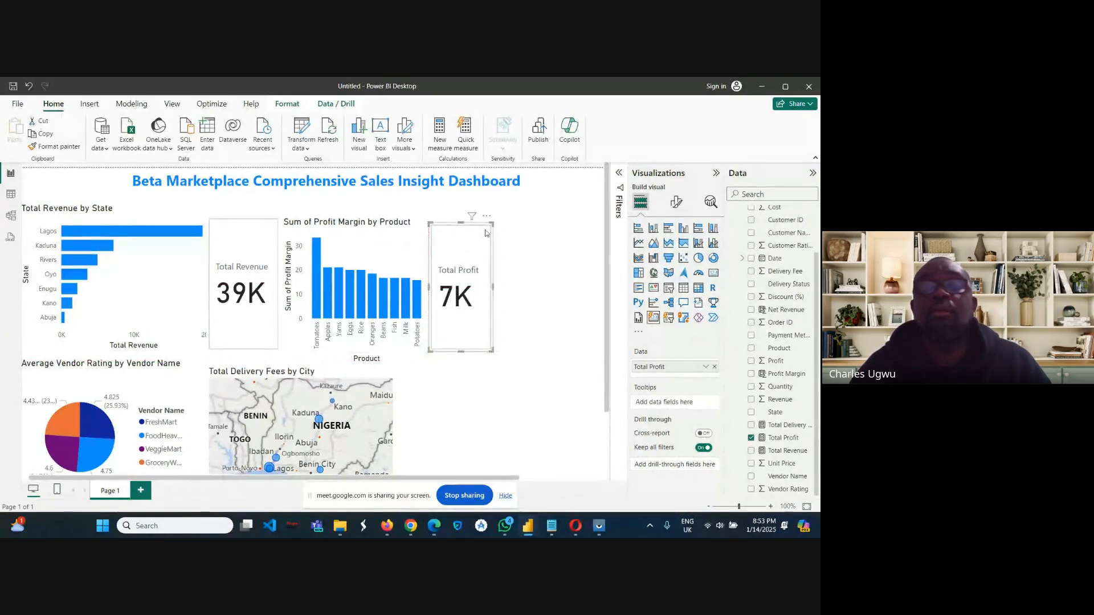
pyautogui.click(529, 228)
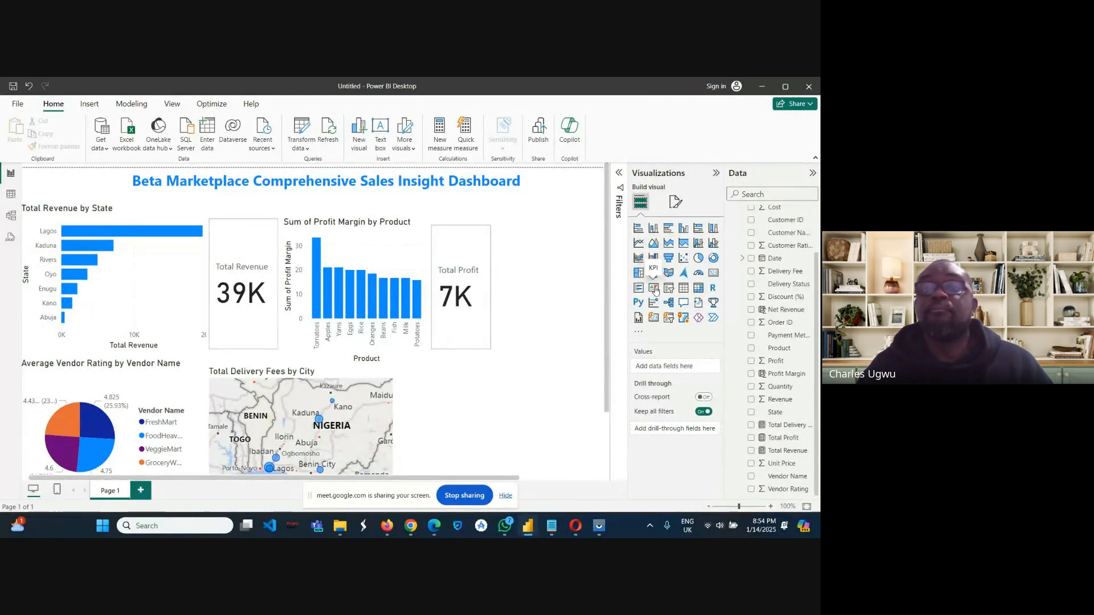
# Add a KPI visual and place it below the Total Profit card, beside the delivery fees map.
pyautogui.click(654, 289)
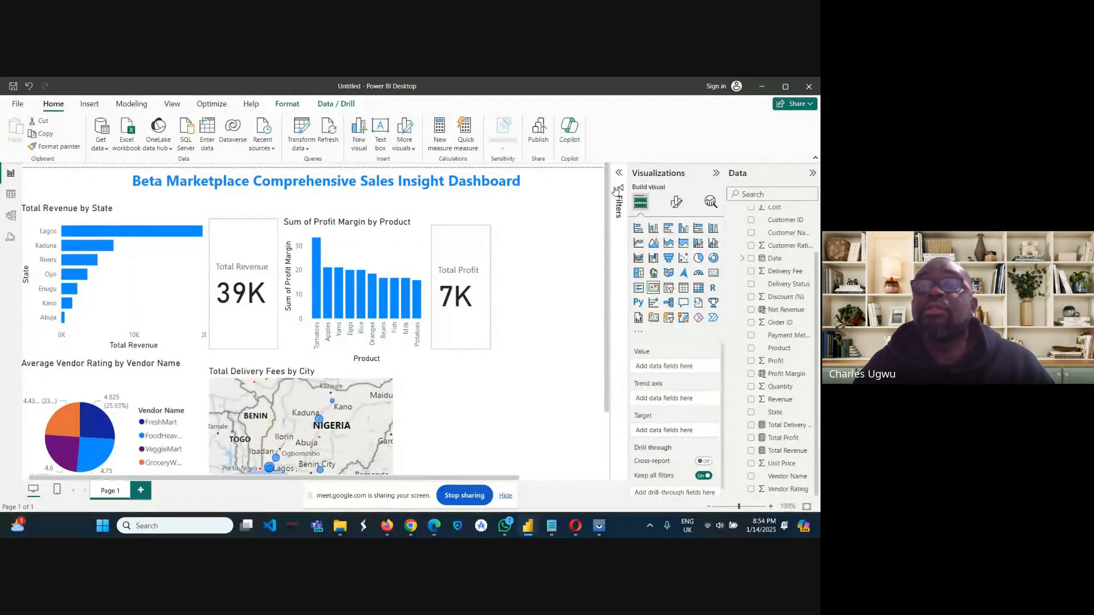
pyautogui.click(715, 174)
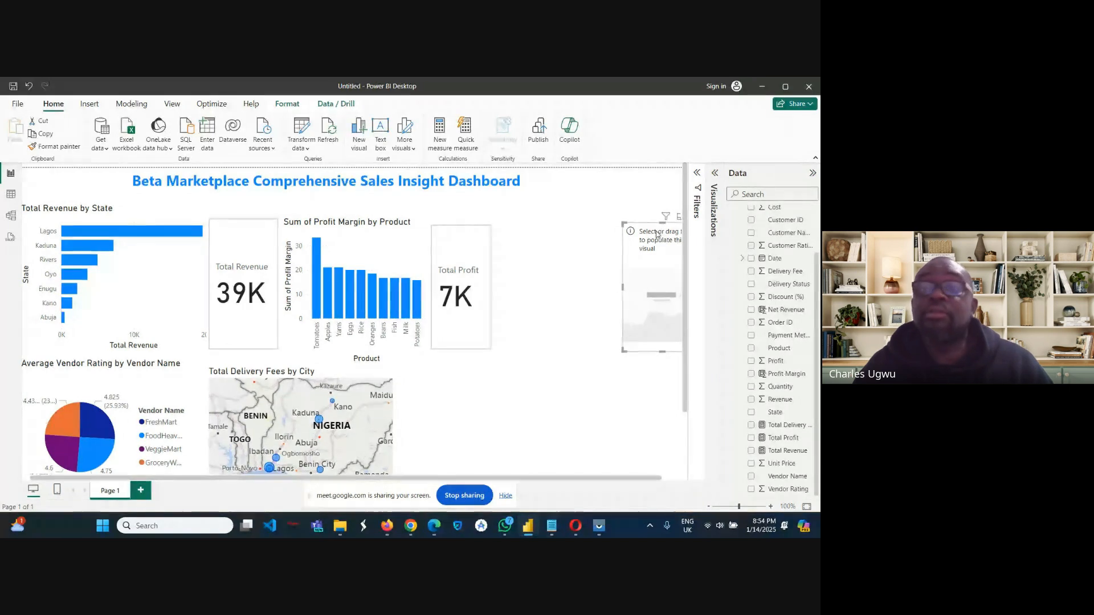
pyautogui.moveTo(657, 234); pyautogui.dragTo(449, 366)
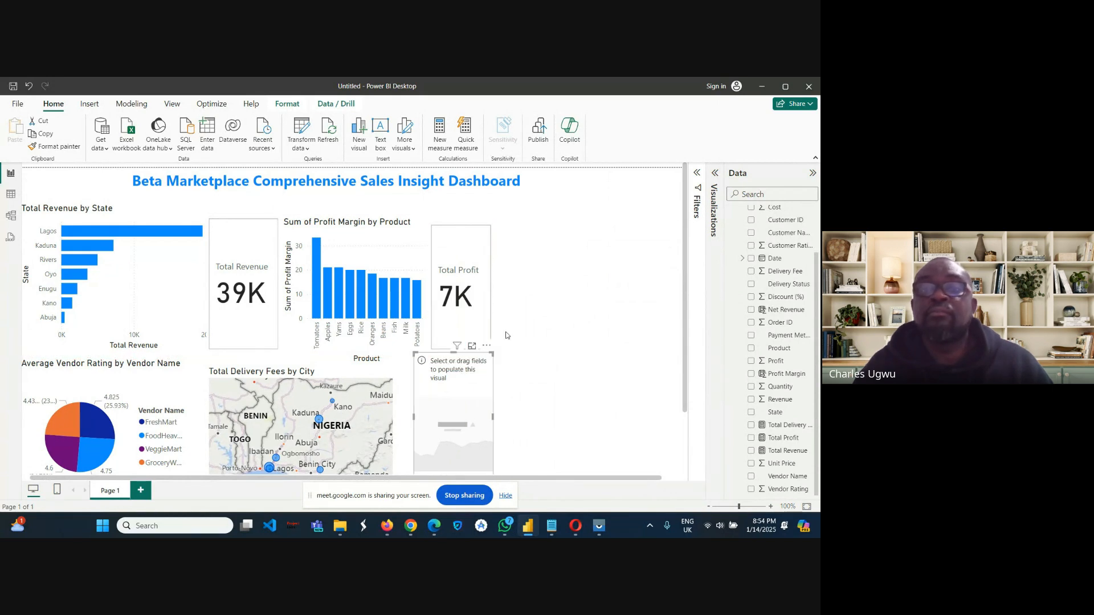
# Set the KPI's value to Total Revenue and its trend axis to Date, and make the visual wider.
pyautogui.click(696, 173)
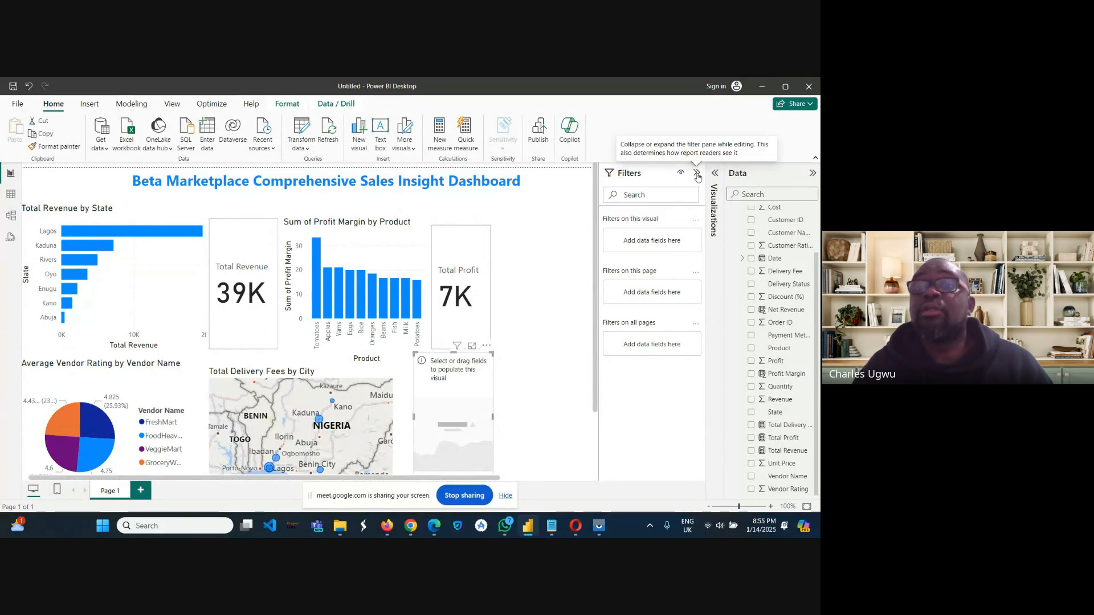
pyautogui.click(697, 174)
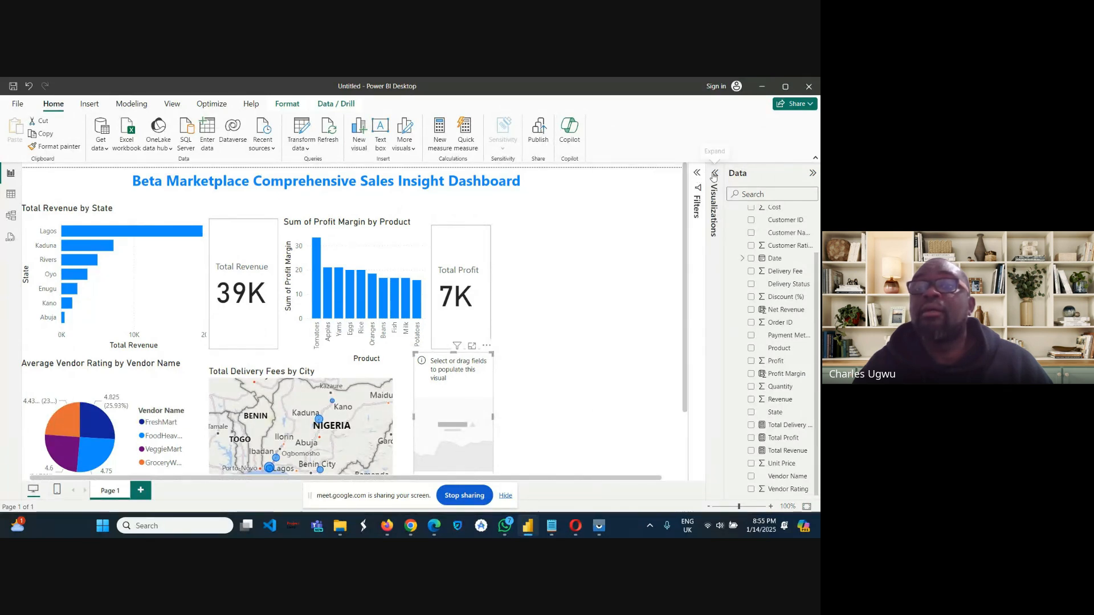
pyautogui.click(714, 174)
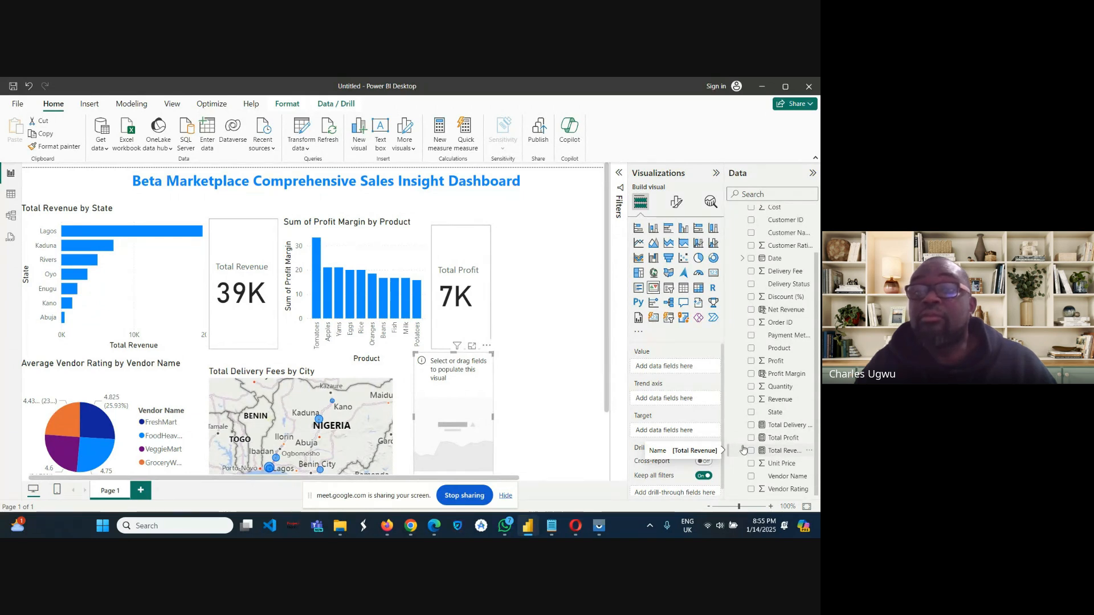
pyautogui.moveTo(739, 448); pyautogui.dragTo(662, 373)
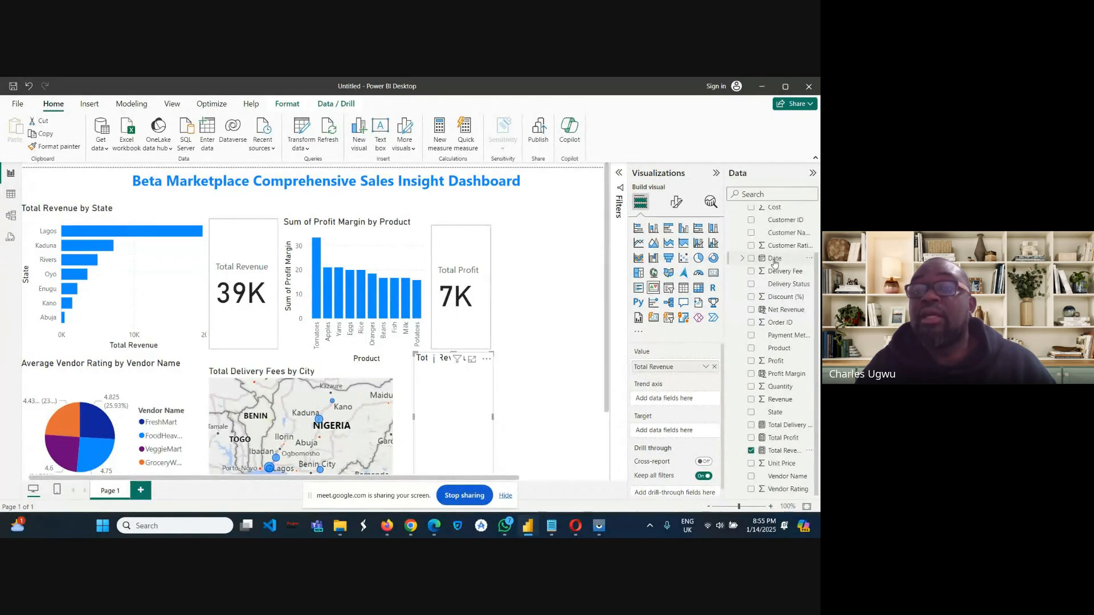
pyautogui.moveTo(774, 263); pyautogui.dragTo(657, 401)
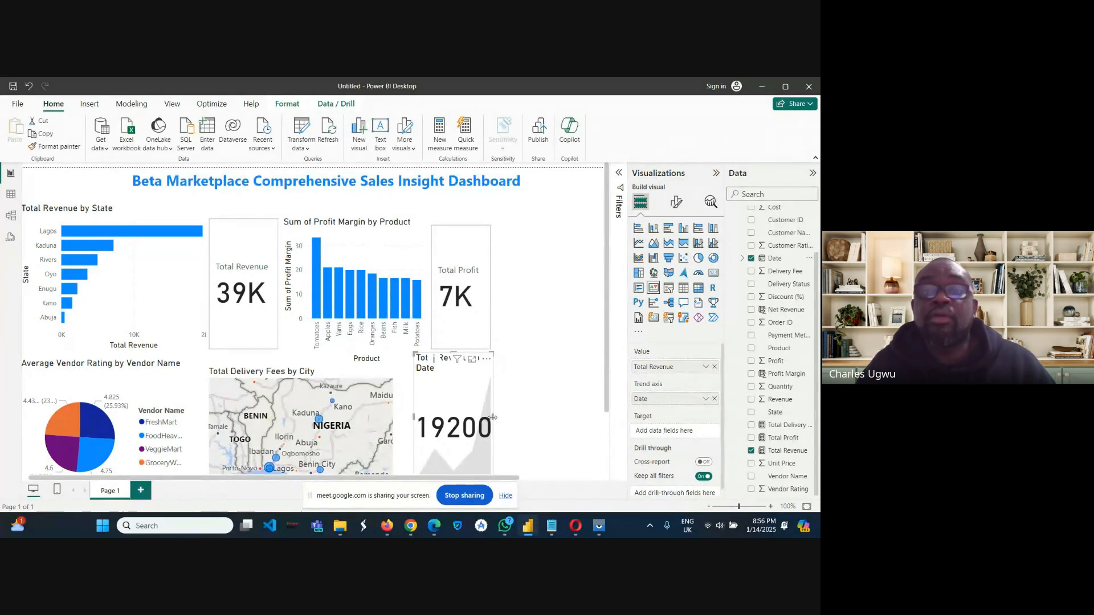
pyautogui.moveTo(493, 417); pyautogui.dragTo(523, 421)
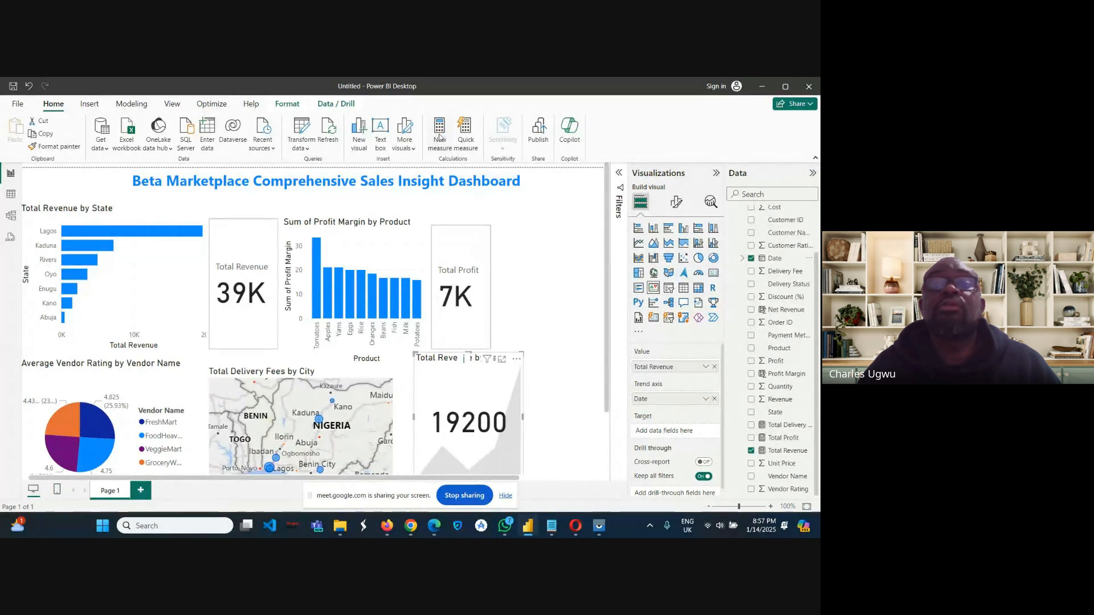
# Create a new measure in the Sales table with the formula Revenue Target = 50000.
pyautogui.click(439, 137)
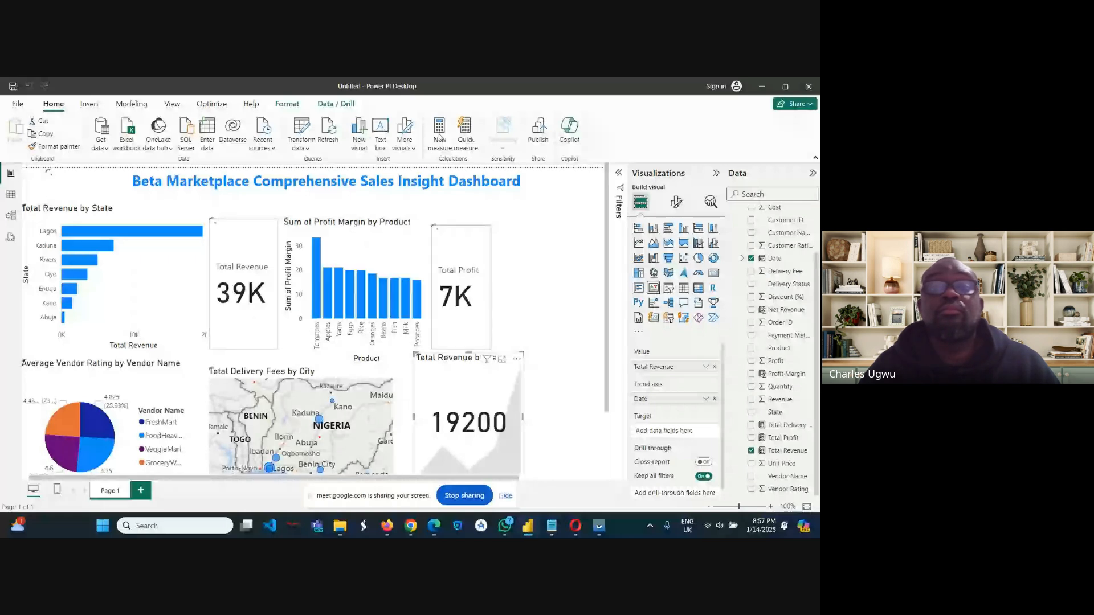
pyautogui.click(439, 134)
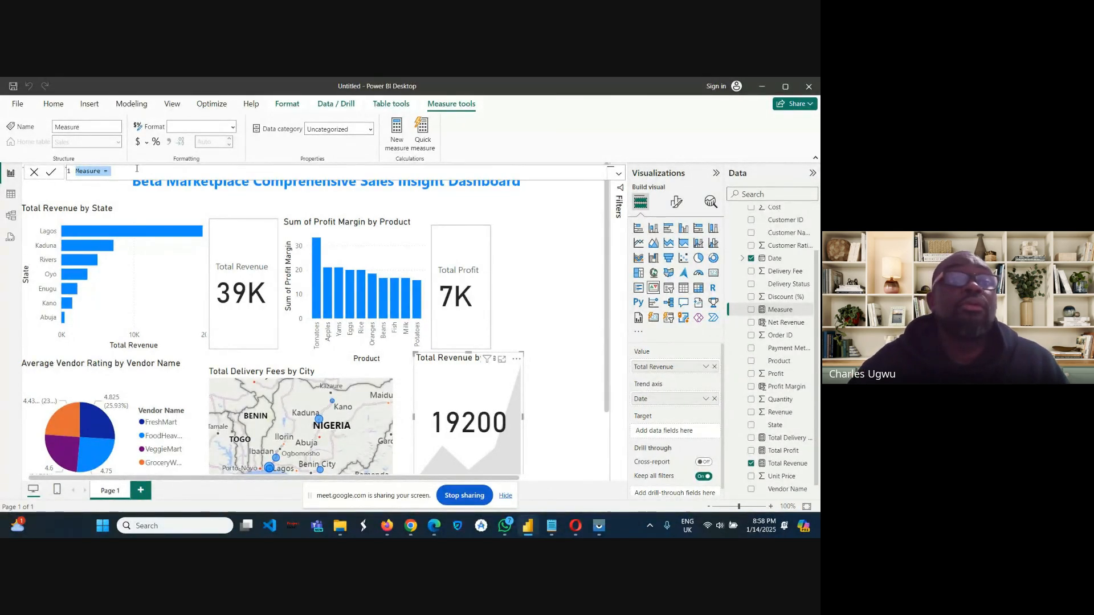
pyautogui.press('BackSpace')
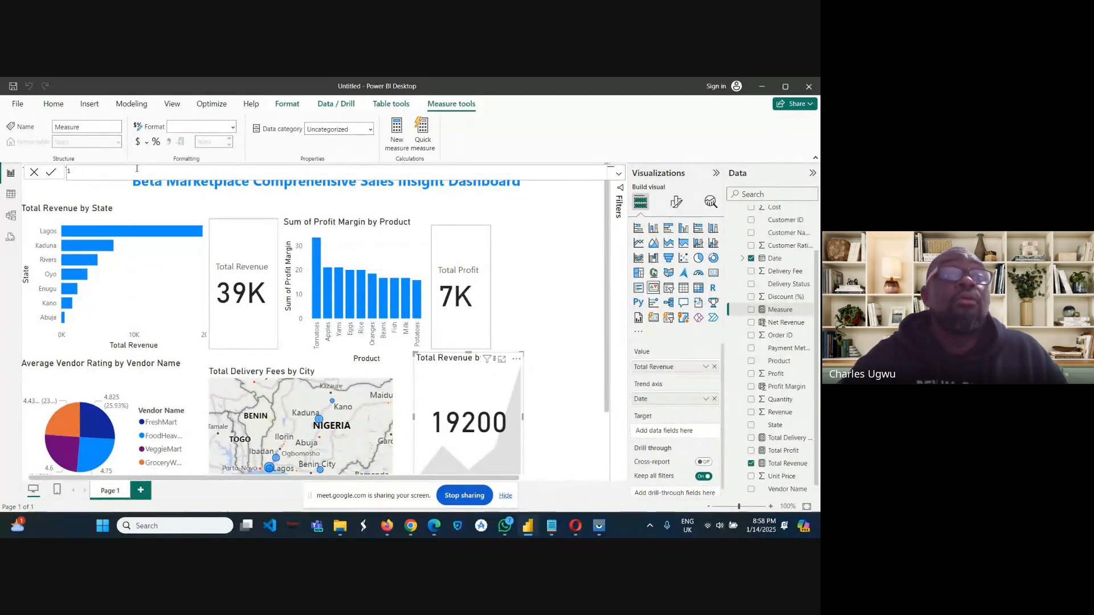
pyautogui.write('R')
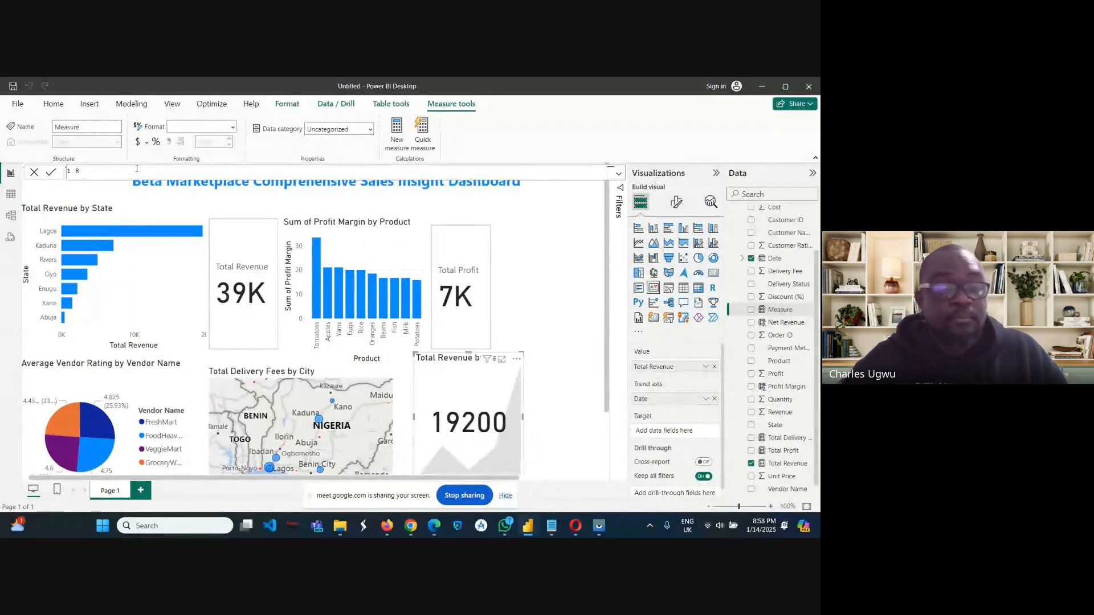
pyautogui.write('evenue')
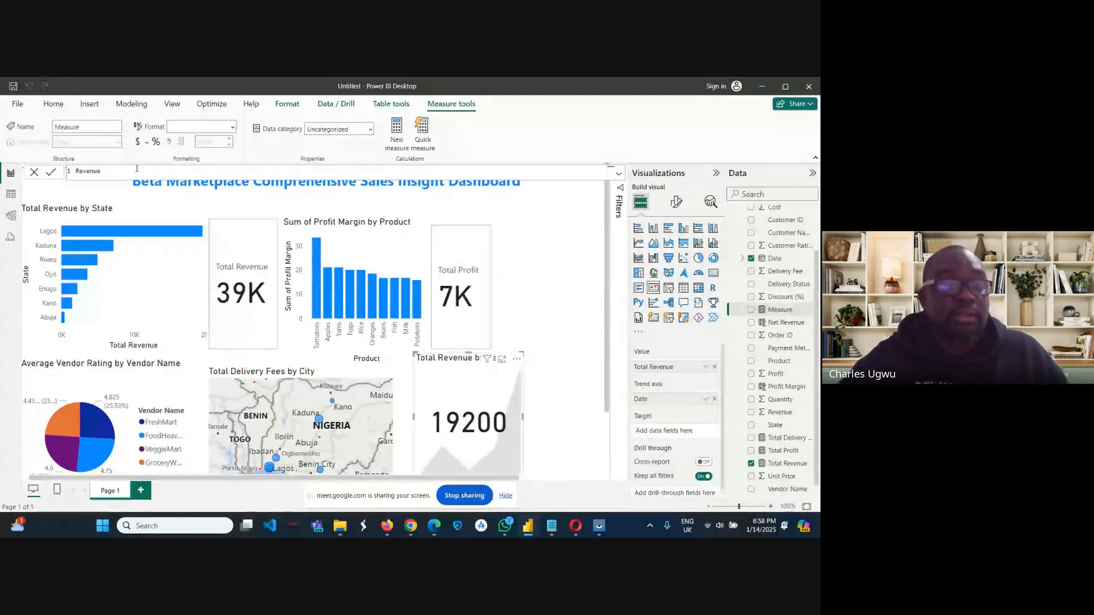
pyautogui.write('Targ')
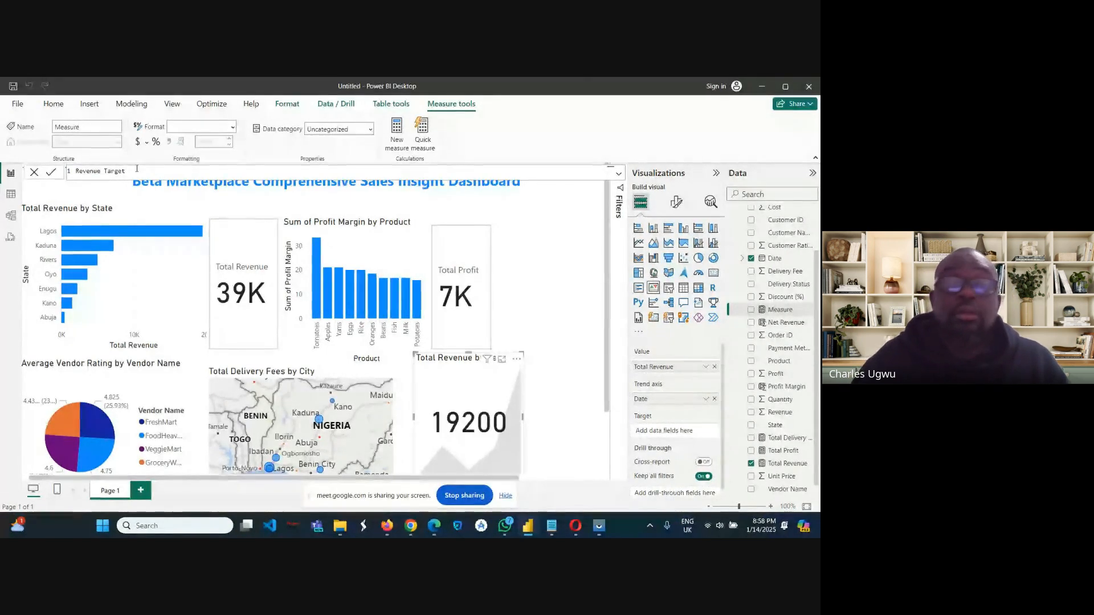
pyautogui.write('et =')
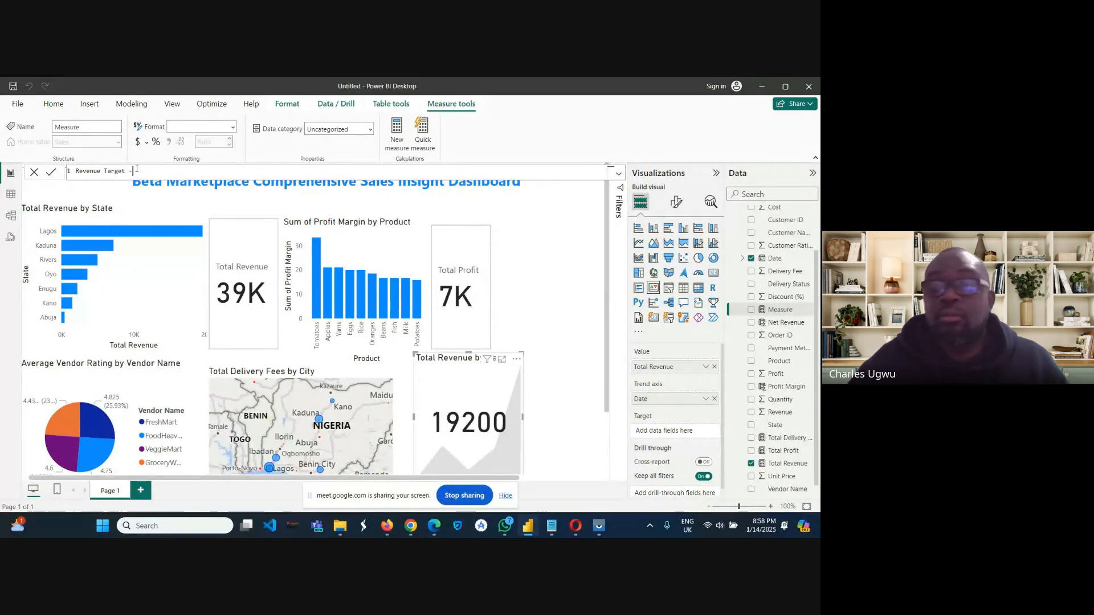
pyautogui.press('BackSpace')
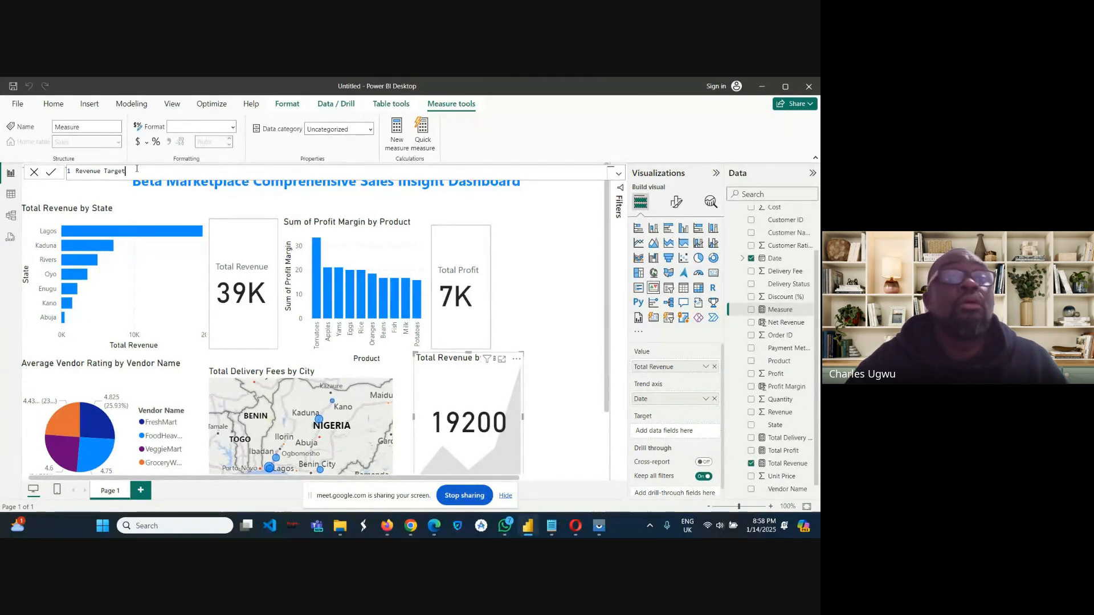
pyautogui.write('=')
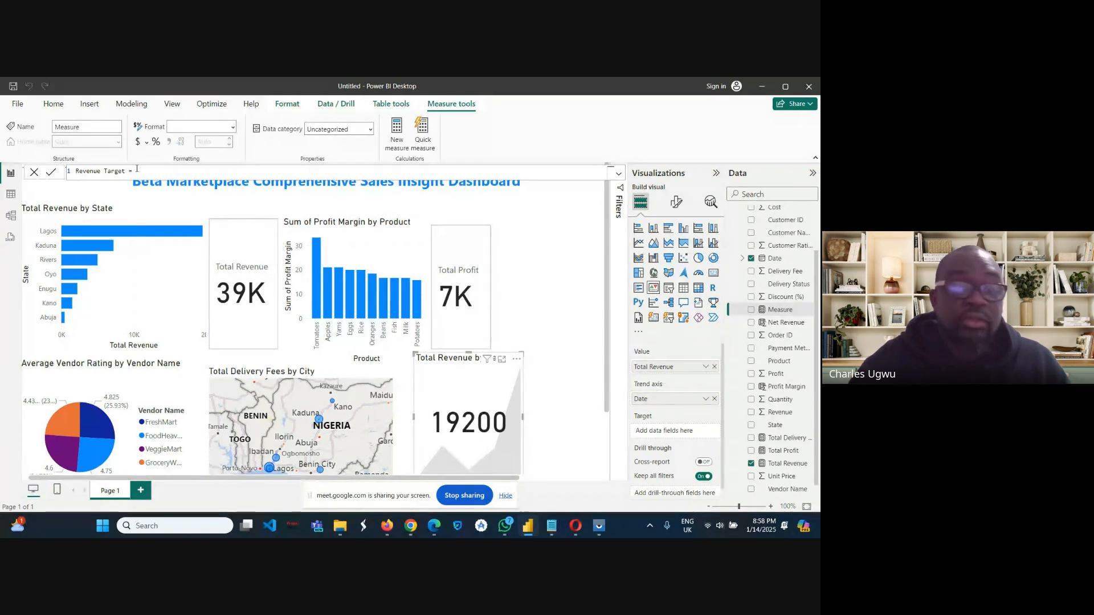
pyautogui.write('50')
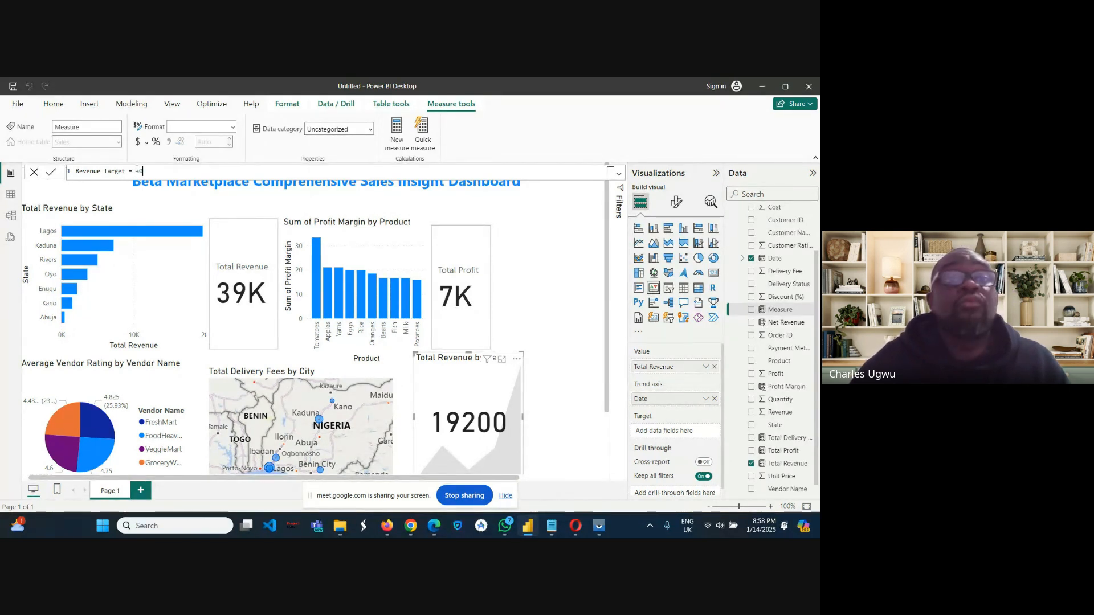
pyautogui.write('0')
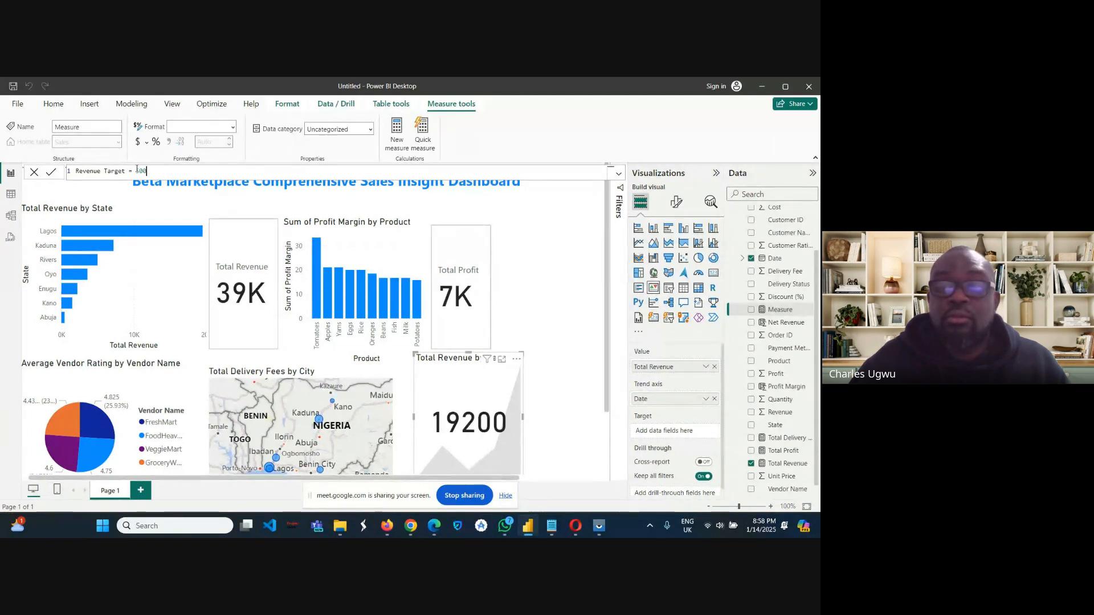
pyautogui.write('00')
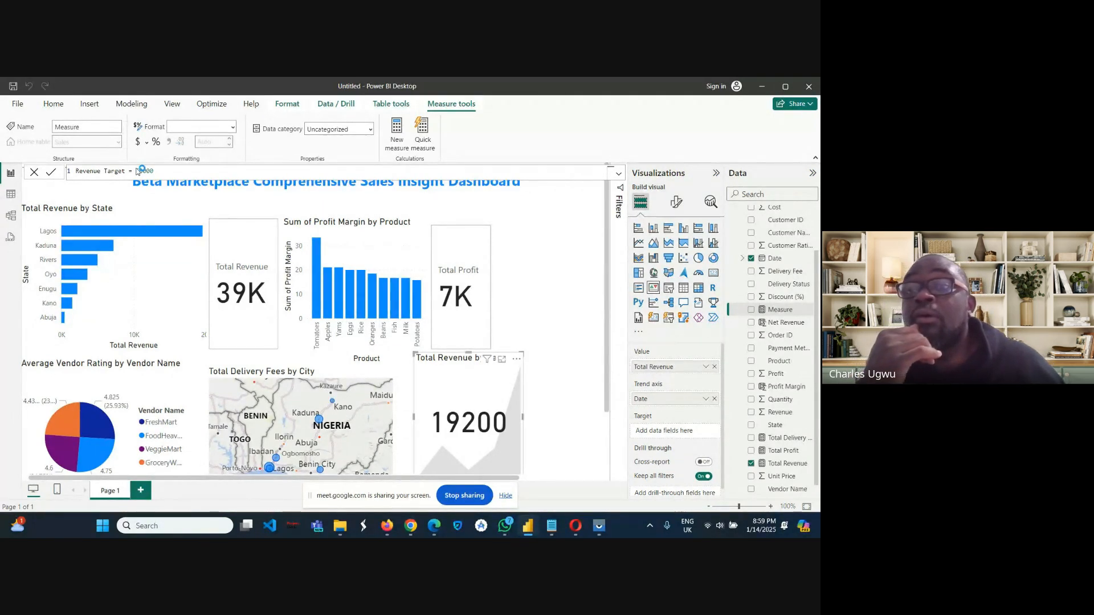
pyautogui.press('Return')
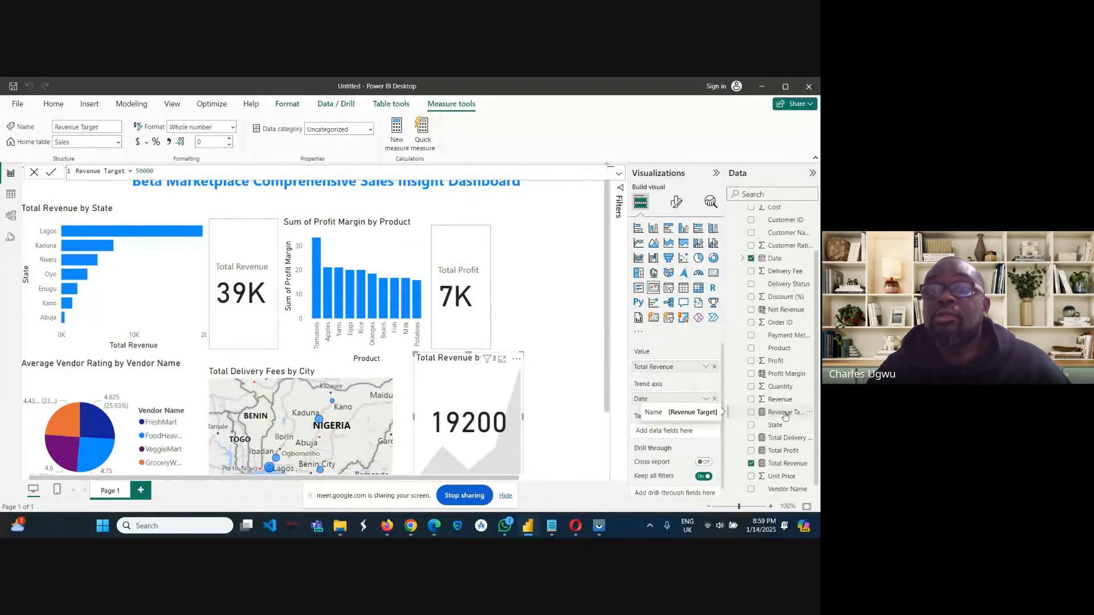
# Assign the Revenue Target measure as the KPI visual's target and widen the visual.
pyautogui.moveTo(786, 416); pyautogui.dragTo(791, 413)
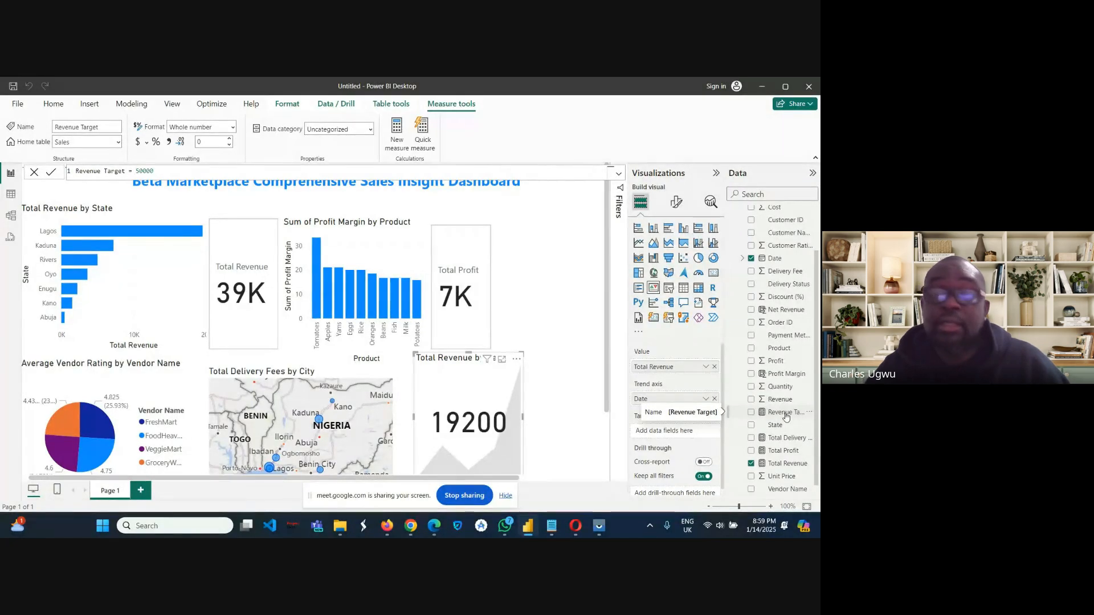
pyautogui.moveTo(785, 416); pyautogui.dragTo(665, 434)
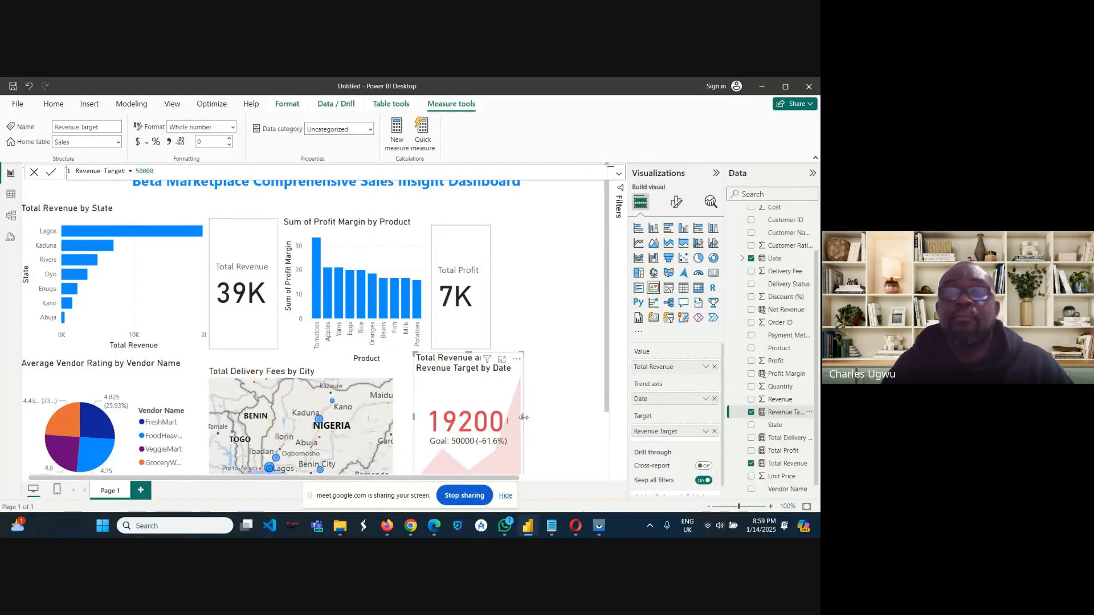
pyautogui.moveTo(523, 417); pyautogui.dragTo(553, 421)
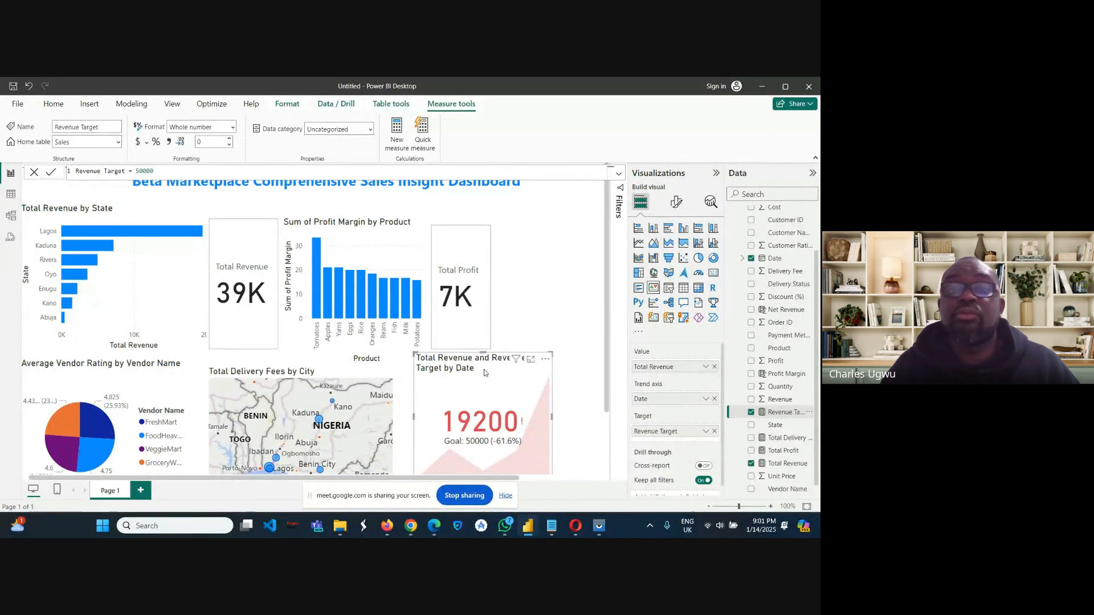
# Change the KPI visual's title text to "Revenue Performance KPI" and return to the visual's data fields.
pyautogui.click(676, 205)
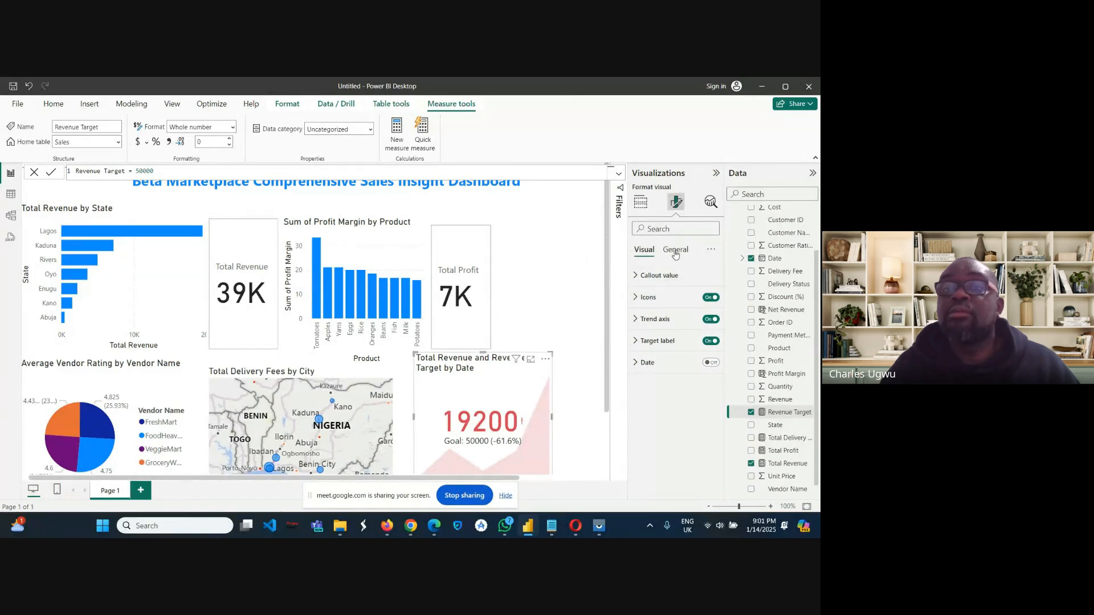
pyautogui.click(676, 251)
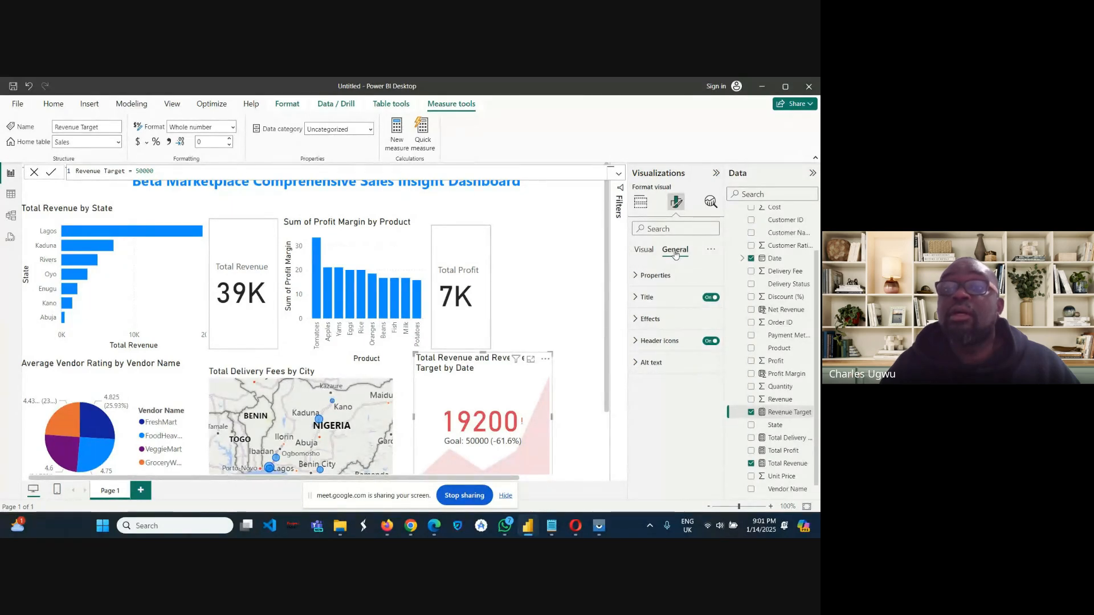
pyautogui.click(647, 298)
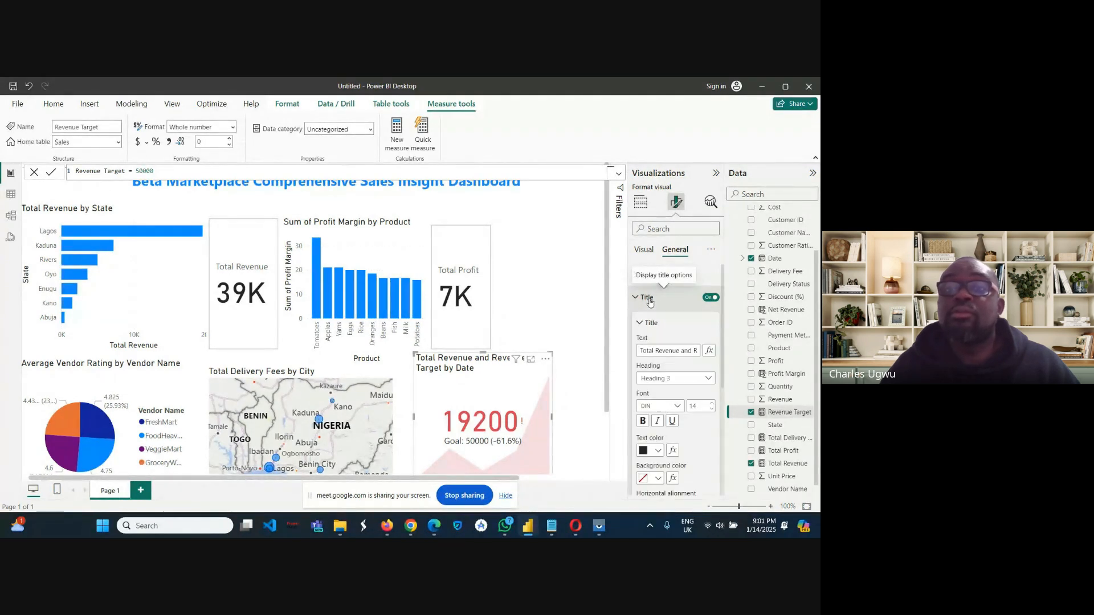
pyautogui.click(657, 350)
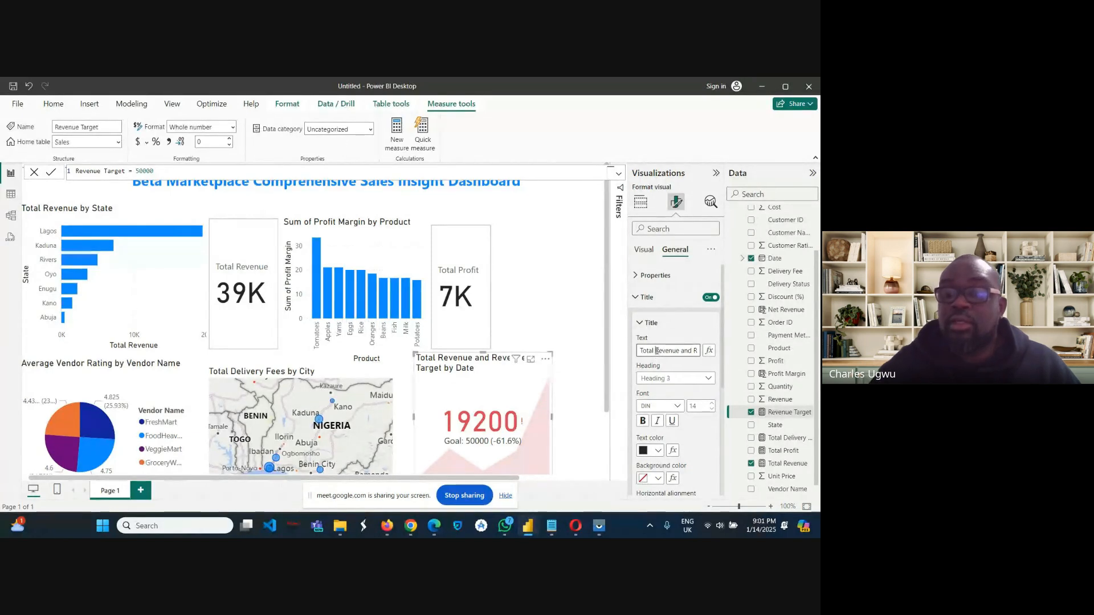
pyautogui.press('BackSpace')
pyautogui.press('BackSpace')
pyautogui.press('BackSpace')
pyautogui.press('BackSpace')
pyautogui.press('BackSpace')
pyautogui.press('BackSpace')
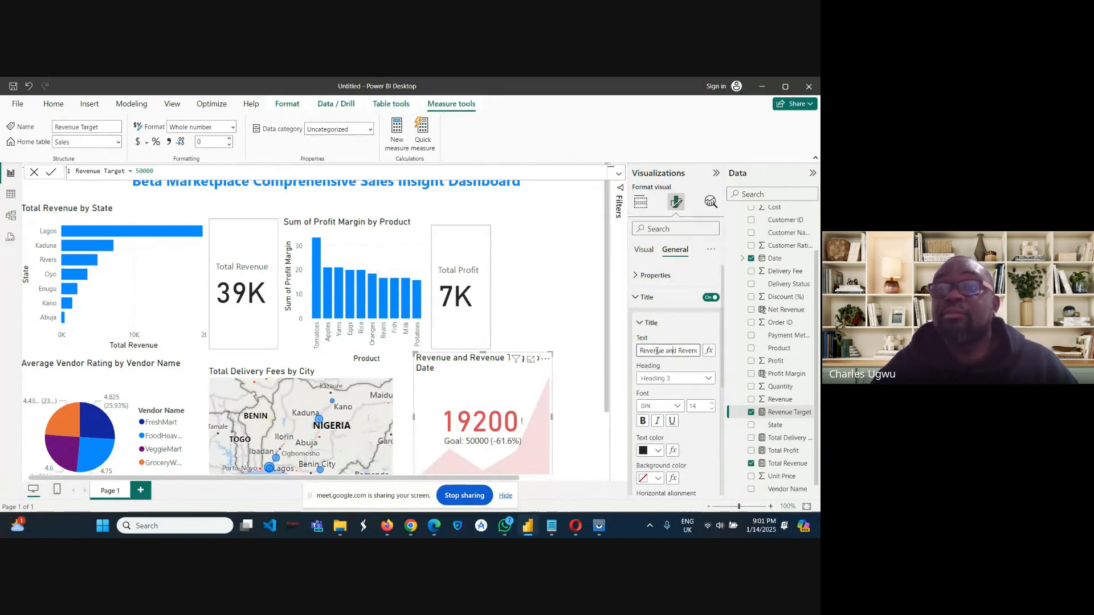
pyautogui.press('Right')
pyautogui.press('Right')
pyautogui.press('Right')
pyautogui.press('Right')
pyautogui.press('Right')
pyautogui.press('Right')
pyautogui.press('Right')
pyautogui.press('Right')
pyautogui.press('Right')
pyautogui.press('Right')
pyautogui.press('Right')
pyautogui.press('Right')
pyautogui.press('Right')
pyautogui.press('Right')
pyautogui.press('Right')
pyautogui.press('Right')
pyautogui.press('Right')
pyautogui.press('Right')
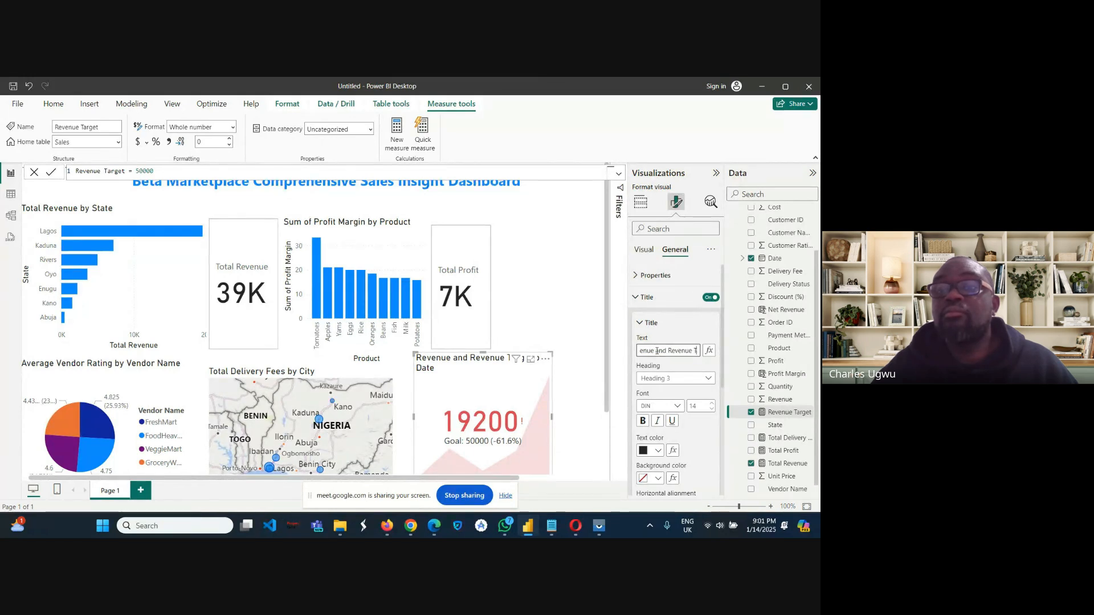
pyautogui.press('Left')
pyautogui.press('Left')
pyautogui.press('Left')
pyautogui.press('Left')
pyautogui.press('Left')
pyautogui.press('Left')
pyautogui.press('Left')
pyautogui.press('Left')
pyautogui.press('Left')
pyautogui.press('Left')
pyautogui.press('Left')
pyautogui.press('Left')
pyautogui.press('Left')
pyautogui.press('Left')
pyautogui.press('Left')
pyautogui.press('Left')
pyautogui.press('Left')
pyautogui.press('Left')
pyautogui.press('Left')
pyautogui.press('Left')
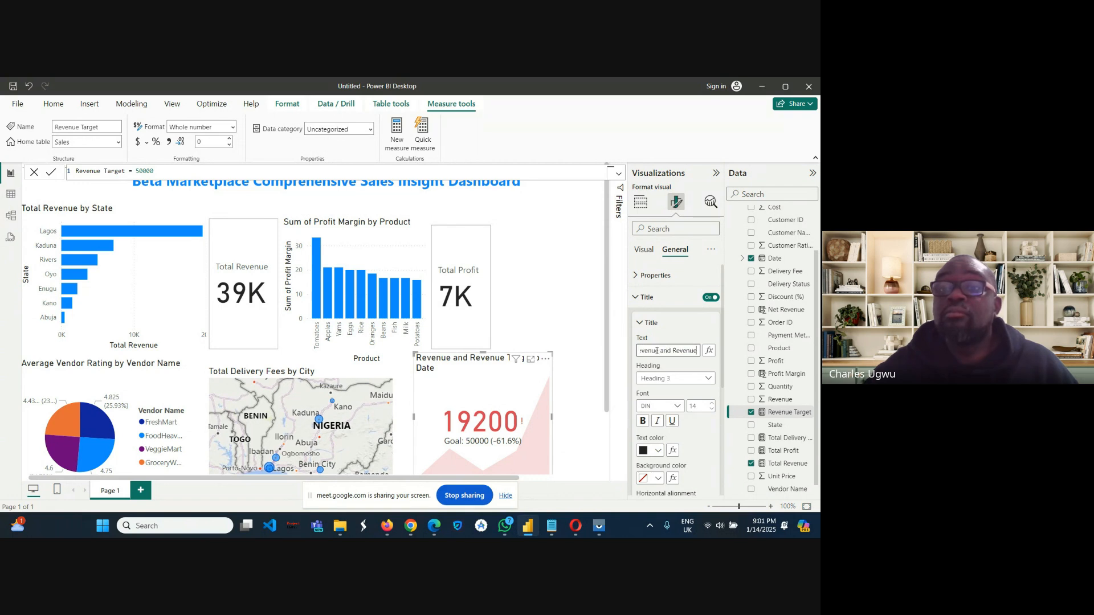
pyautogui.press('BackSpace')
pyautogui.press('BackSpace')
pyautogui.press('BackSpace')
pyautogui.press('BackSpace')
pyautogui.press('BackSpace')
pyautogui.press('BackSpace')
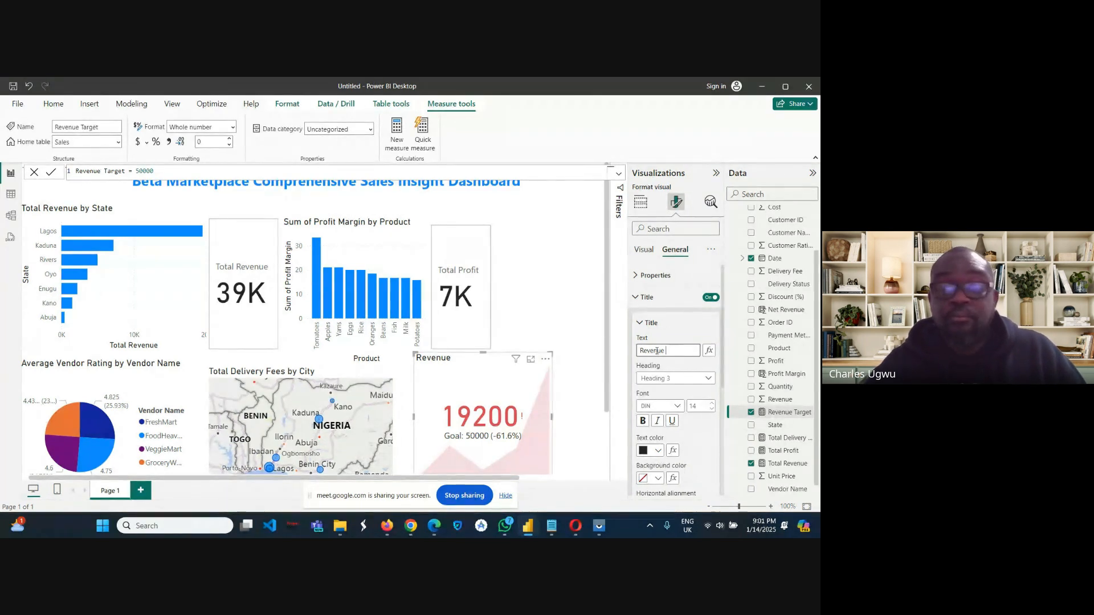
pyautogui.write('Per')
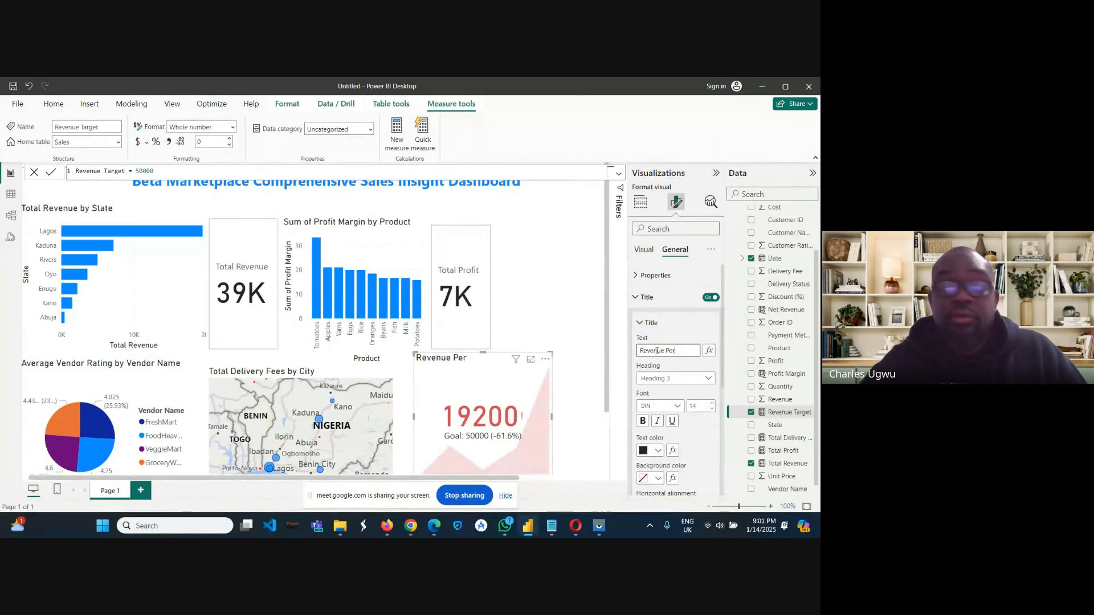
pyautogui.write('fo')
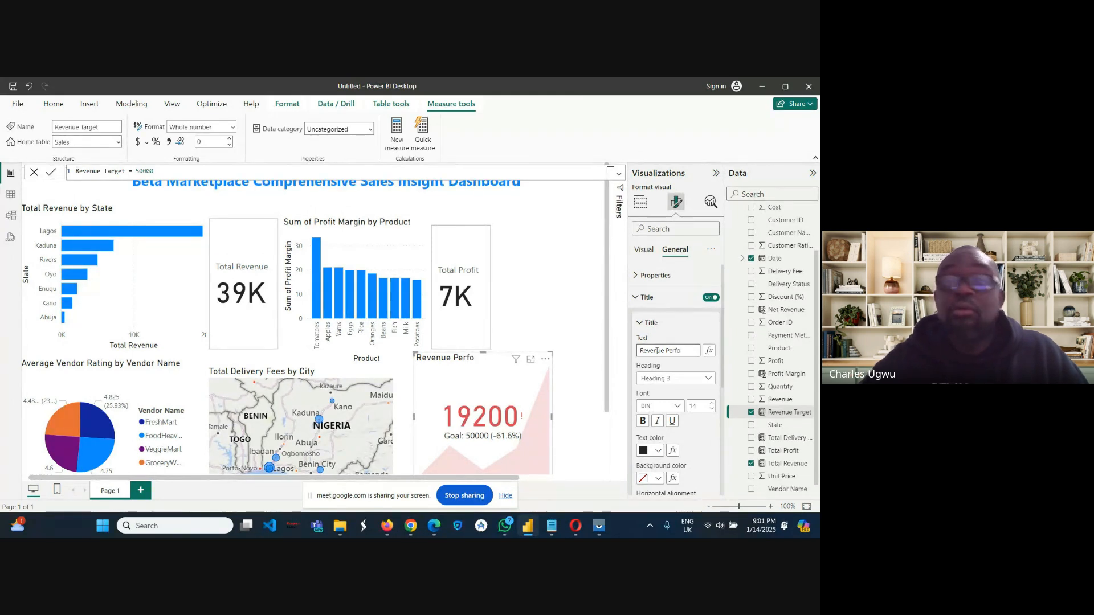
pyautogui.write('rm')
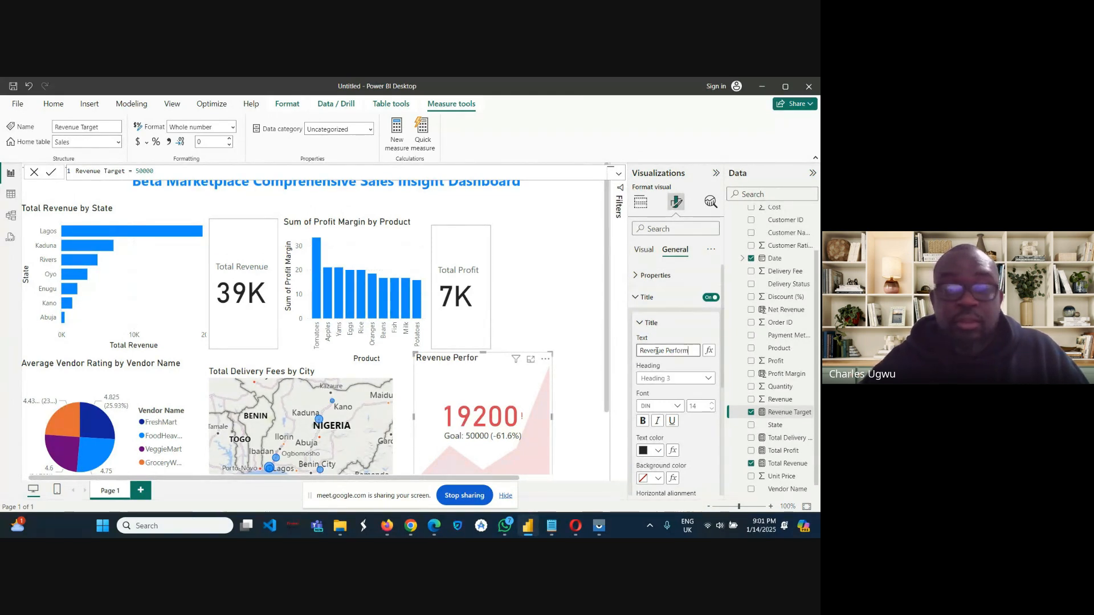
pyautogui.write('ance')
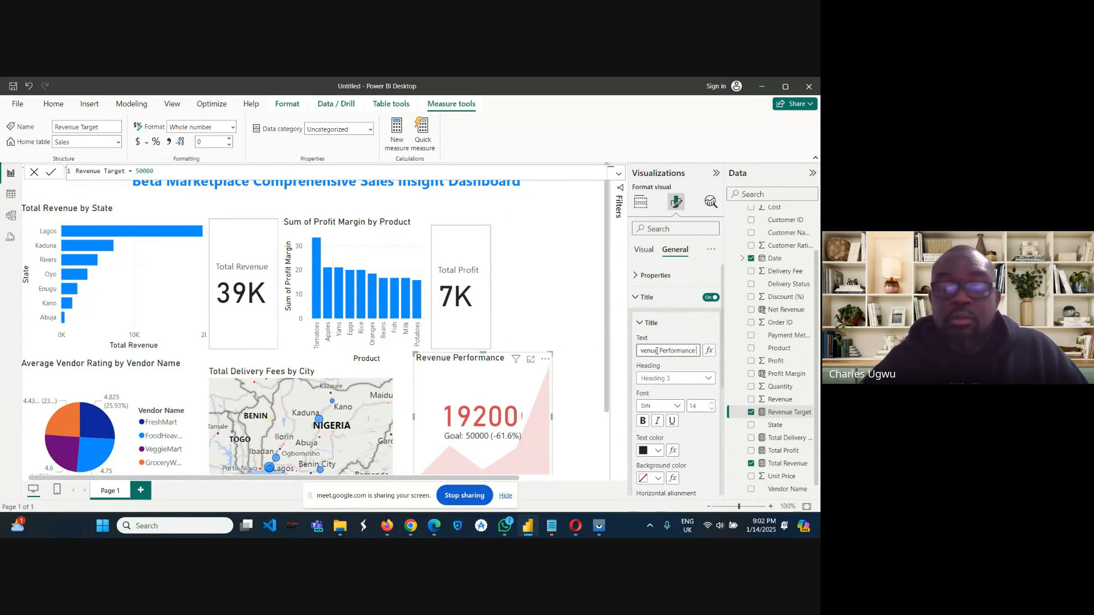
pyautogui.write(' KPI')
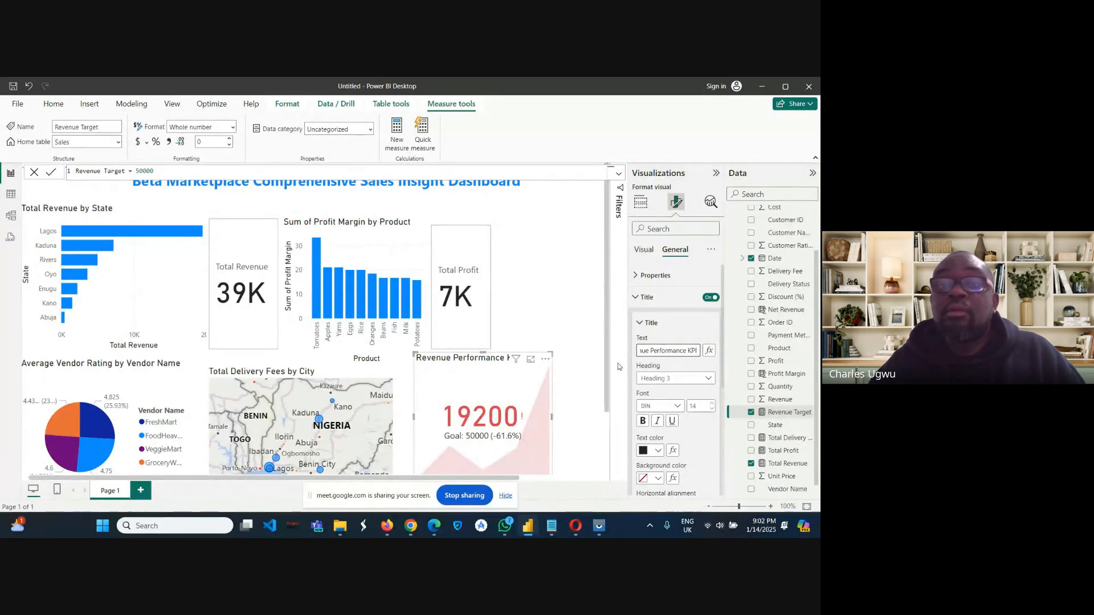
pyautogui.click(511, 377)
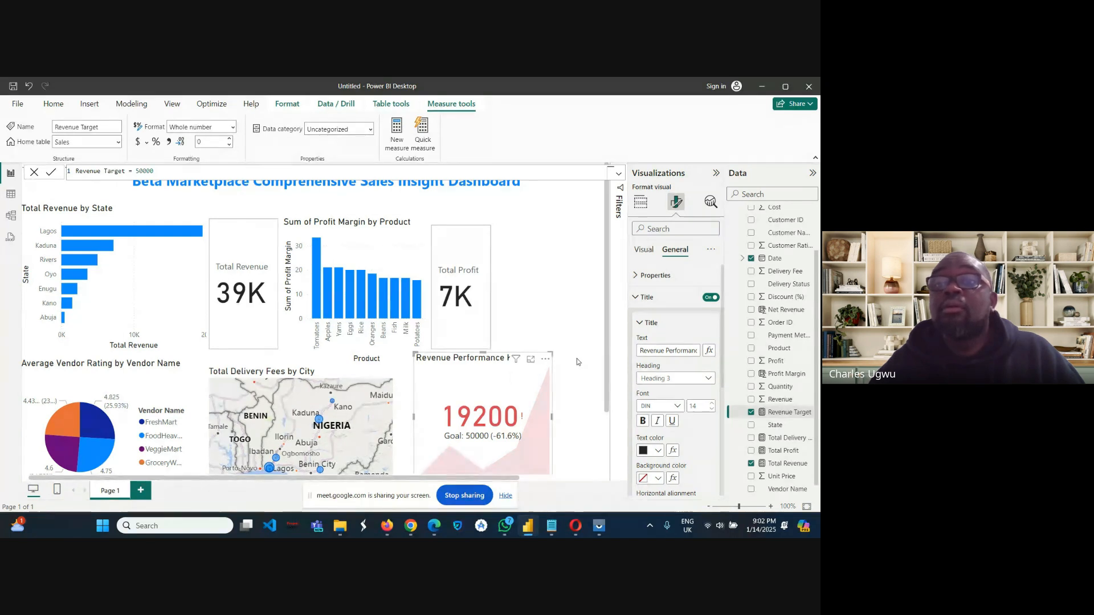
pyautogui.click(641, 205)
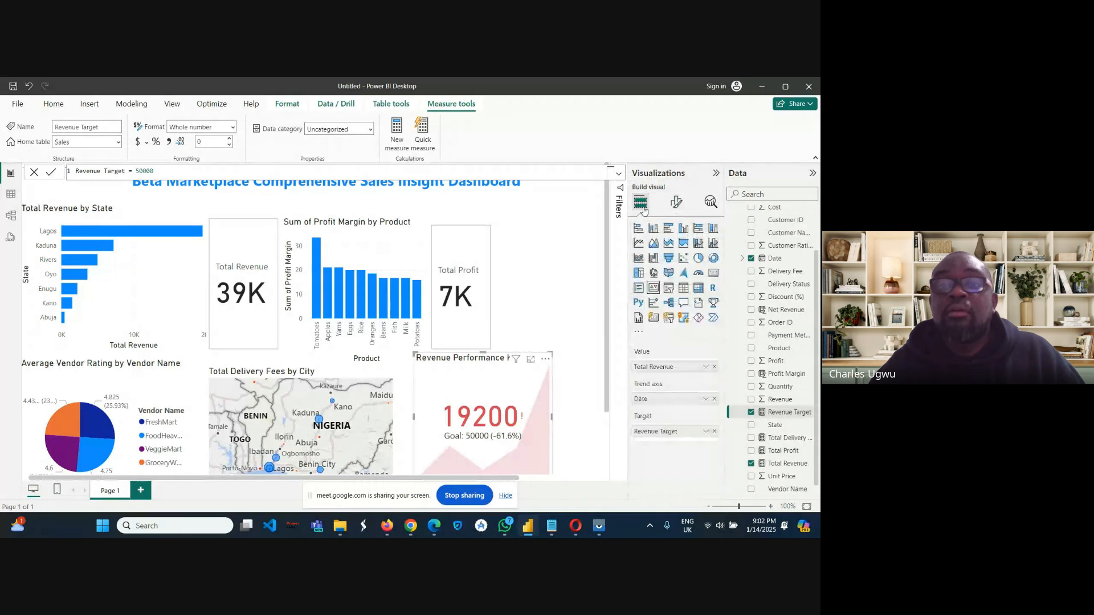
# Narrow the Revenue Performance KPI visual from its outer side, keeping it beside the delivery fees map.
pyautogui.click(577, 438)
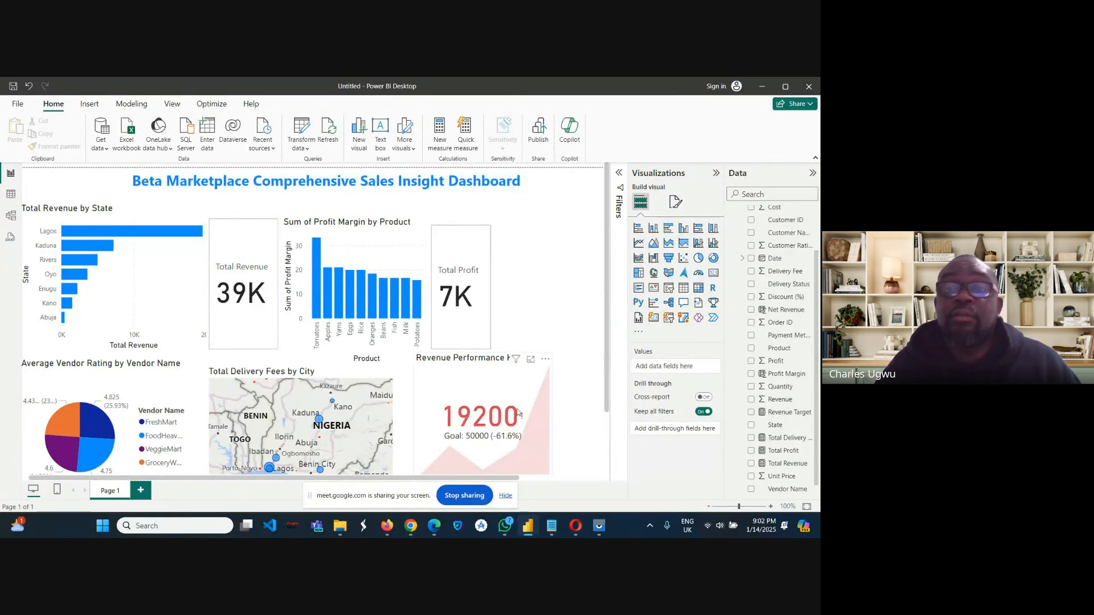
pyautogui.click(548, 414)
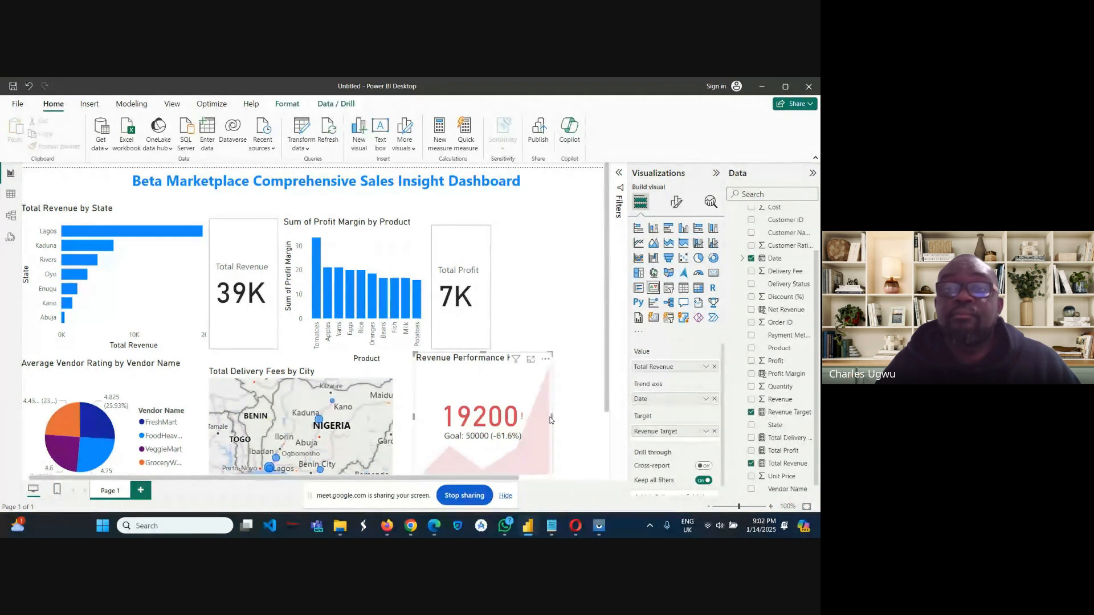
pyautogui.moveTo(552, 417); pyautogui.dragTo(521, 419)
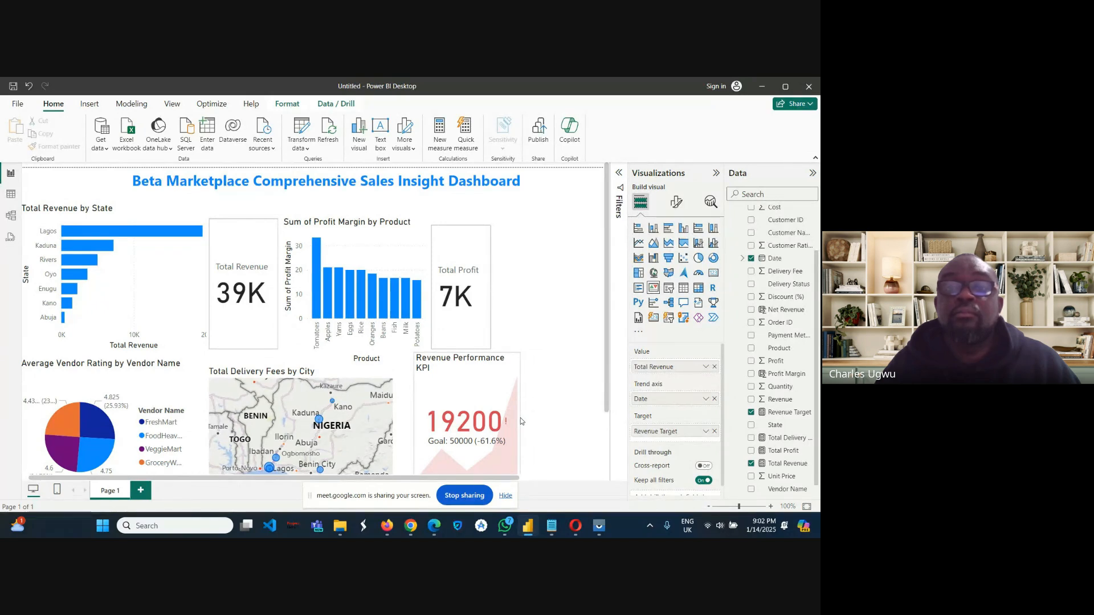
pyautogui.moveTo(521, 418); pyautogui.dragTo(512, 418)
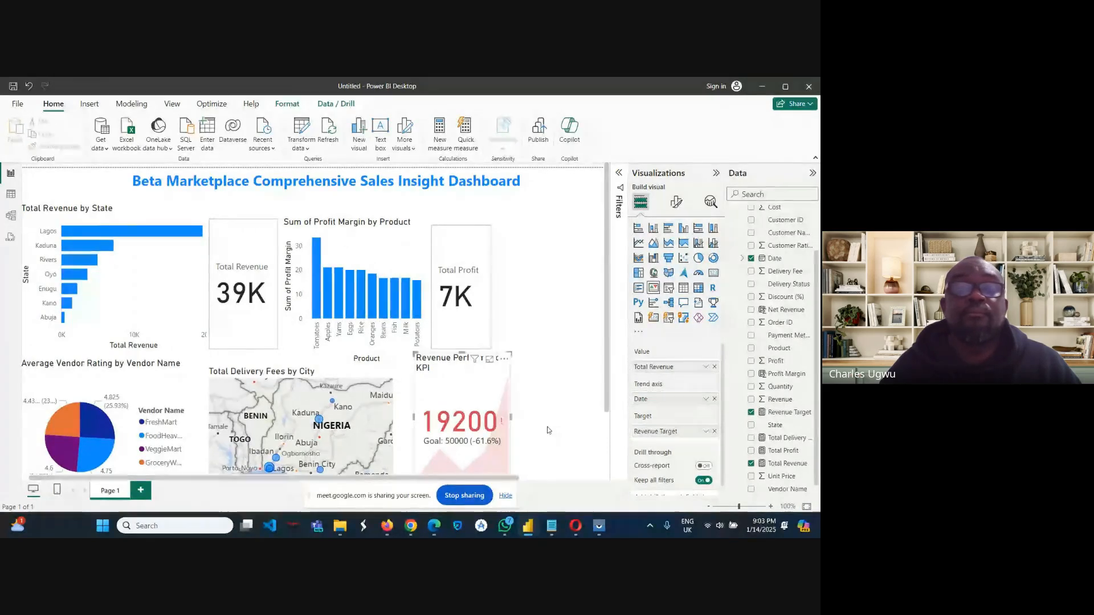
# Narrow the Revenue Performance KPI visual further and move it right up against the delivery fees map.
pyautogui.moveTo(380, 447); pyautogui.dragTo(539, 416)
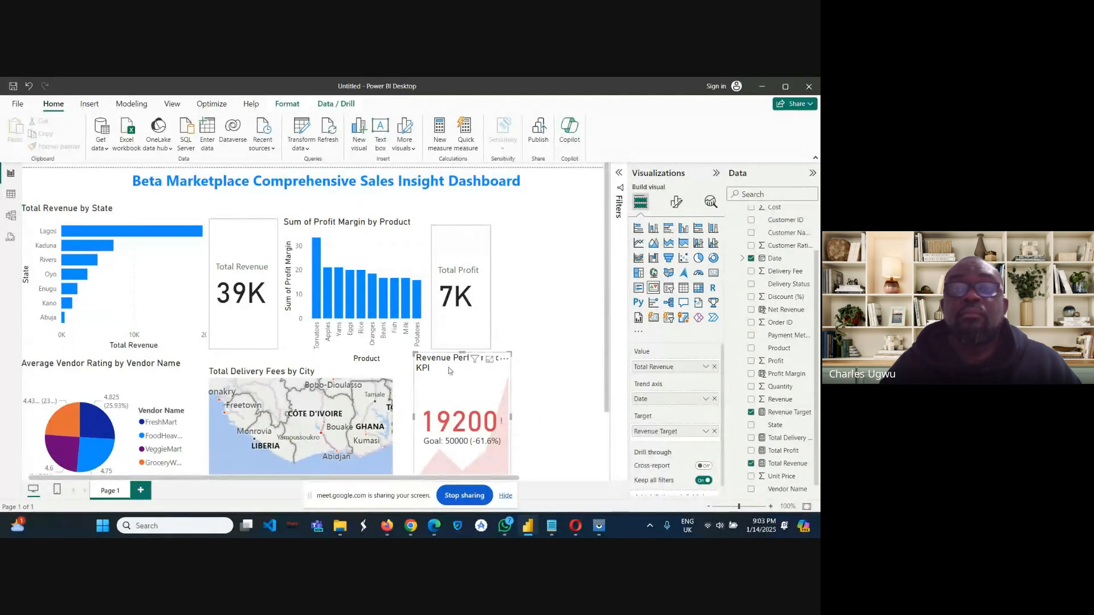
pyautogui.click(601, 395)
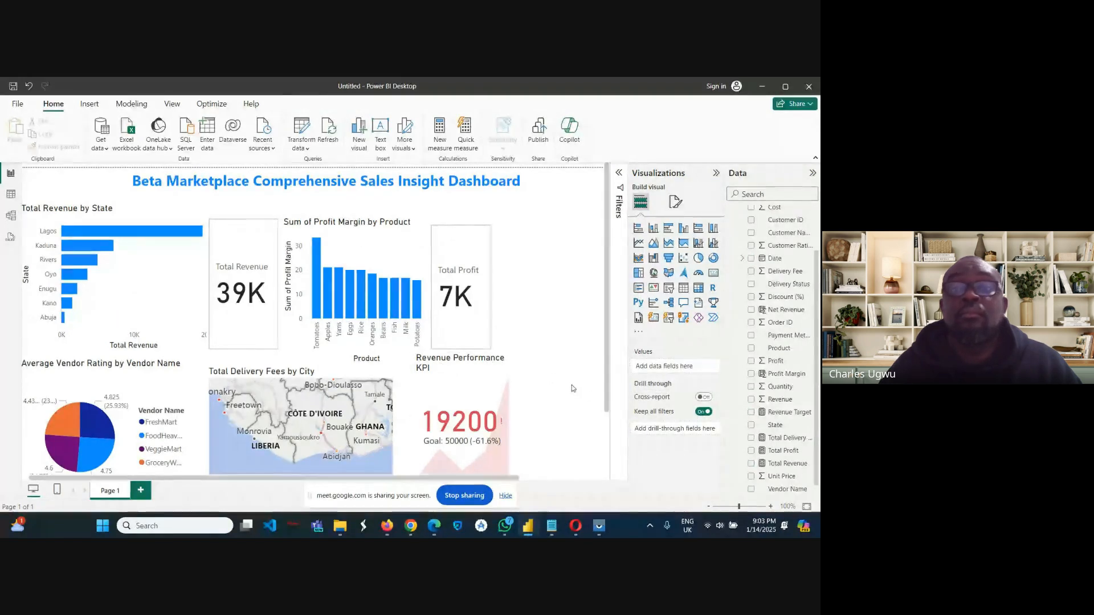
pyautogui.click(450, 366)
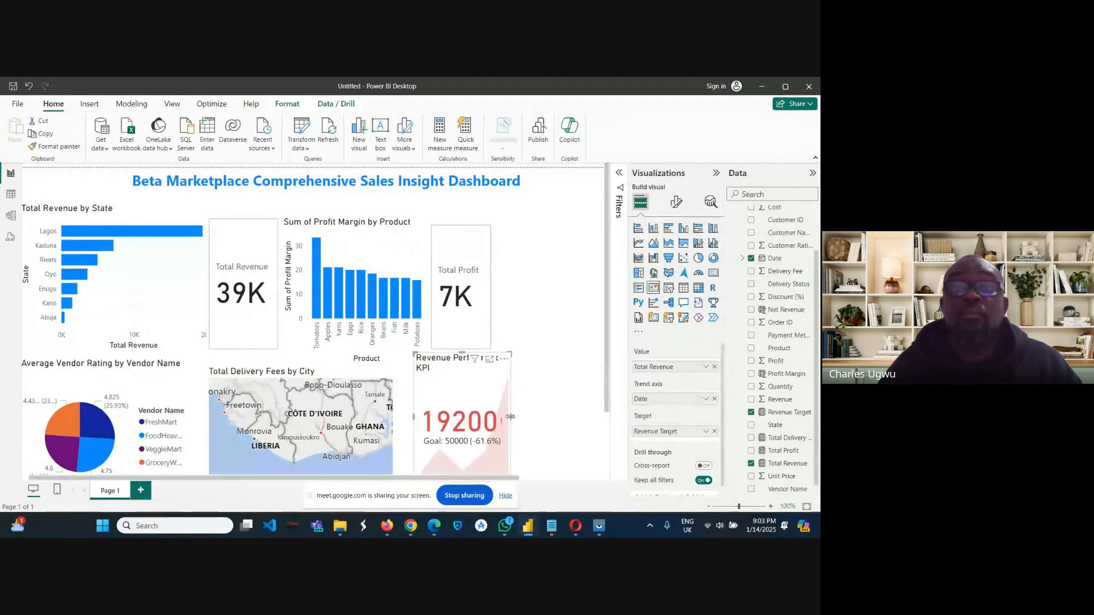
pyautogui.moveTo(510, 417); pyautogui.dragTo(493, 420)
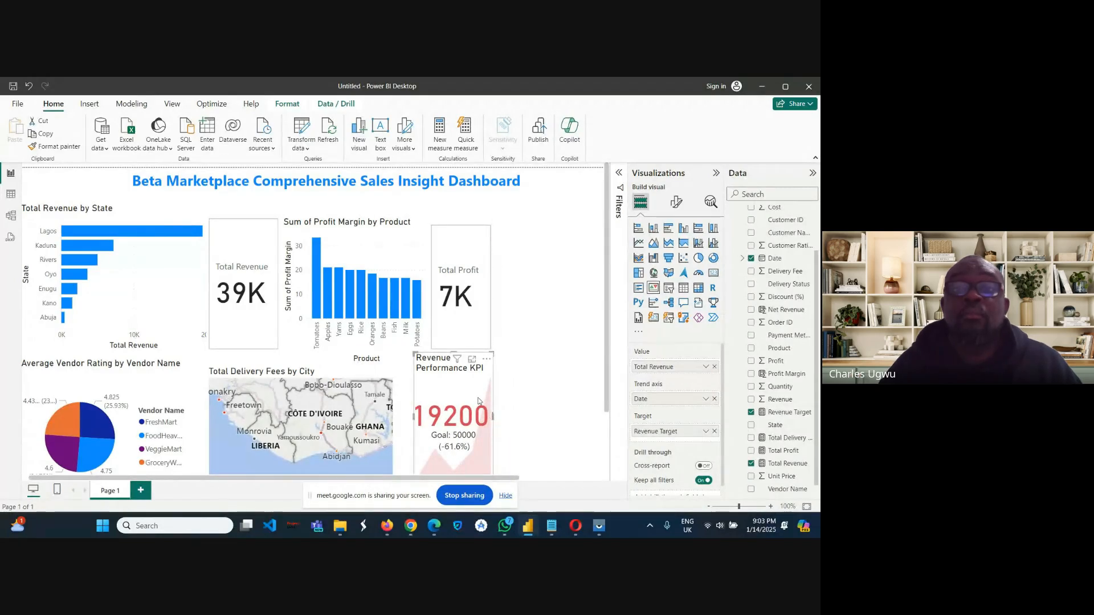
pyautogui.moveTo(443, 366)
pyautogui.mouseDown()
pyautogui.moveTo(426, 376)
pyautogui.moveTo(425, 366)
pyautogui.mouseUp()
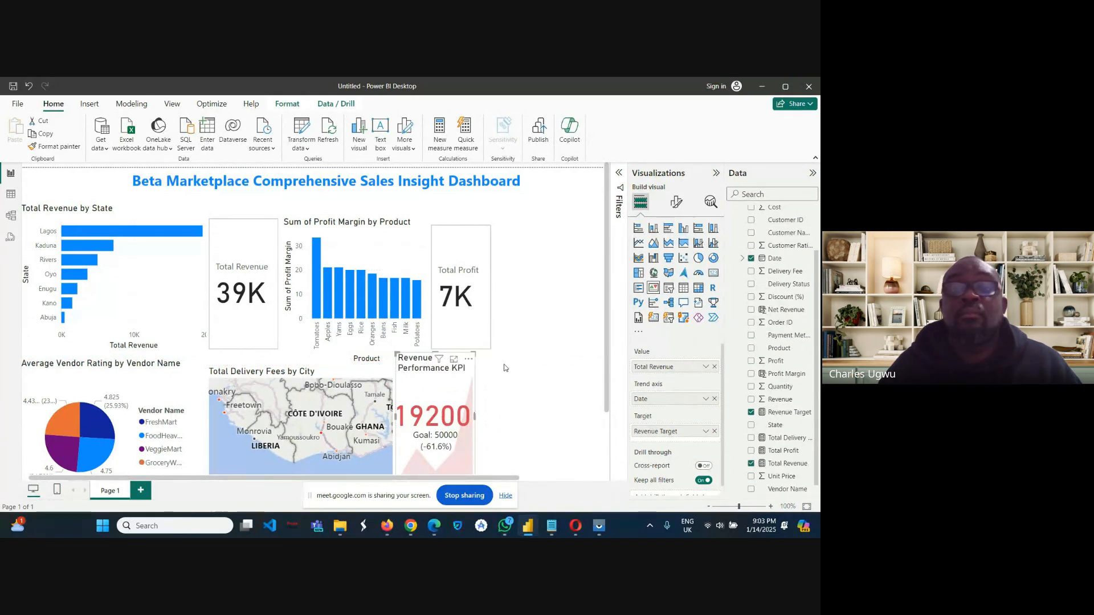
pyautogui.click(504, 368)
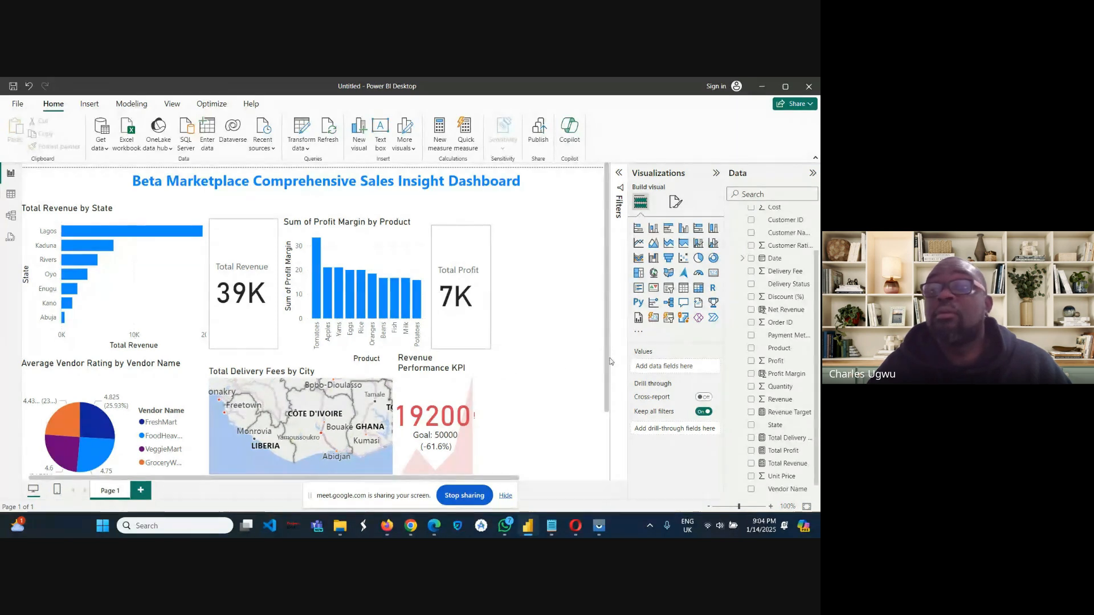
# Add a second KPI visual to the page and place it directly beside the Revenue Performance KPI.
pyautogui.click(654, 291)
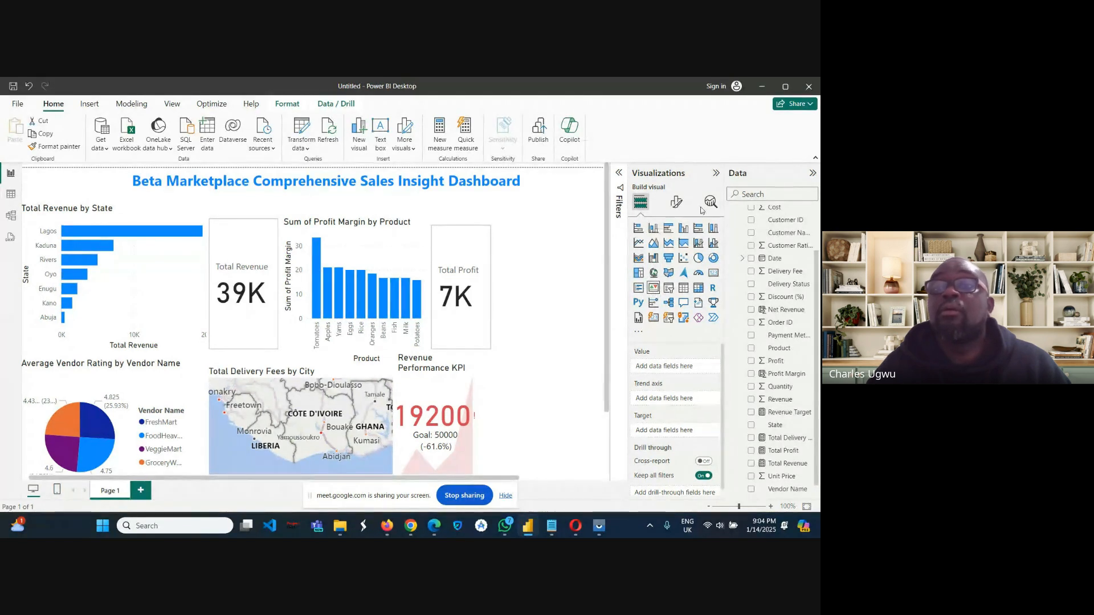
pyautogui.click(716, 173)
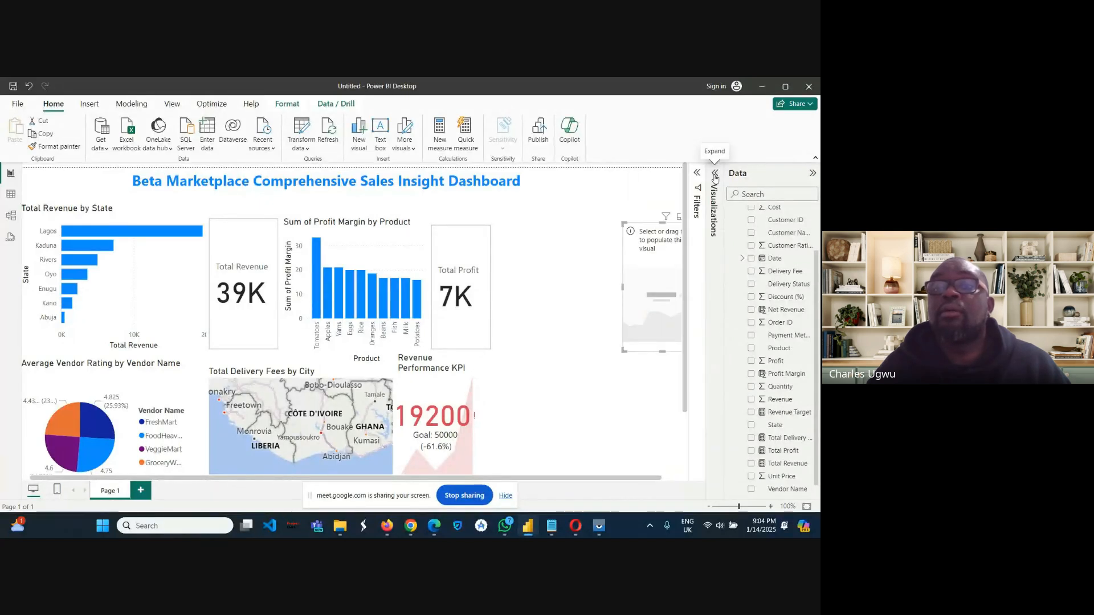
pyautogui.moveTo(651, 234); pyautogui.dragTo(502, 373)
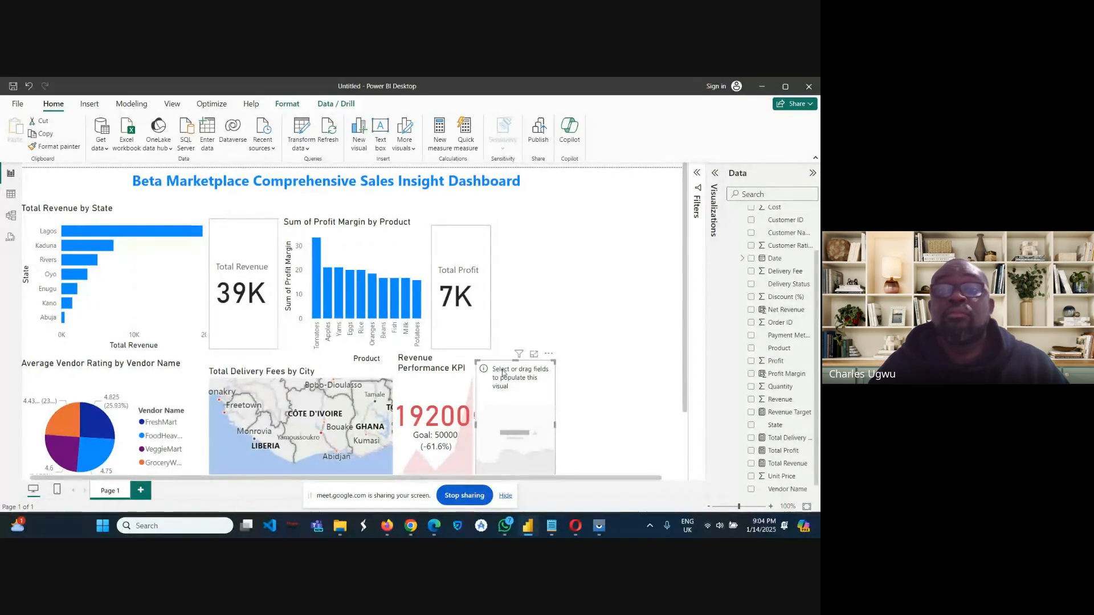
# Assign Total Profit as the new KPI visual's value and Date as its trend axis.
pyautogui.click(714, 173)
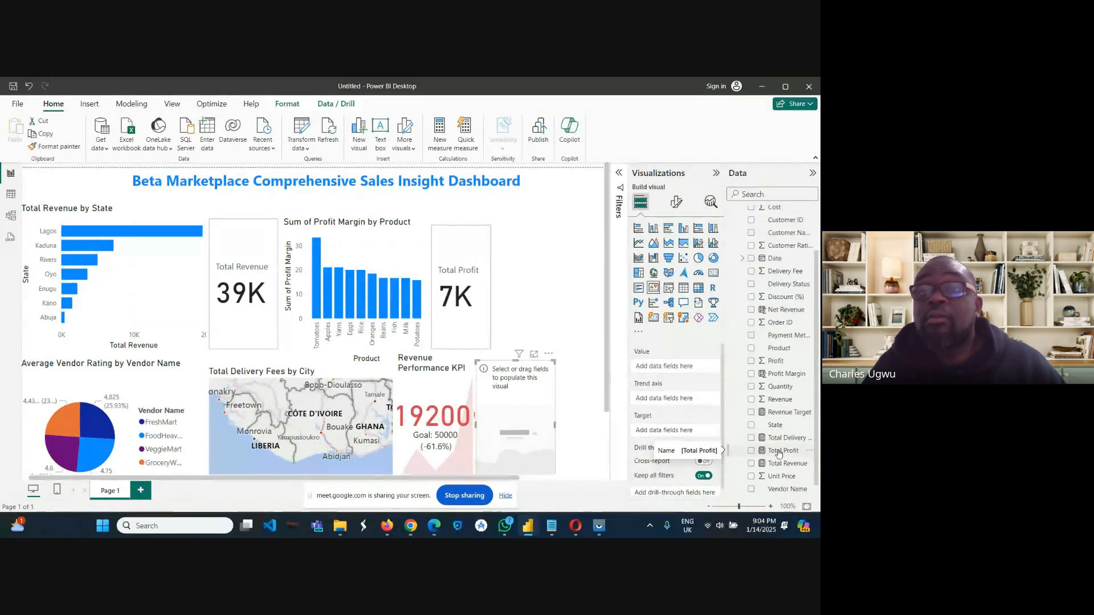
pyautogui.moveTo(776, 453); pyautogui.dragTo(667, 369)
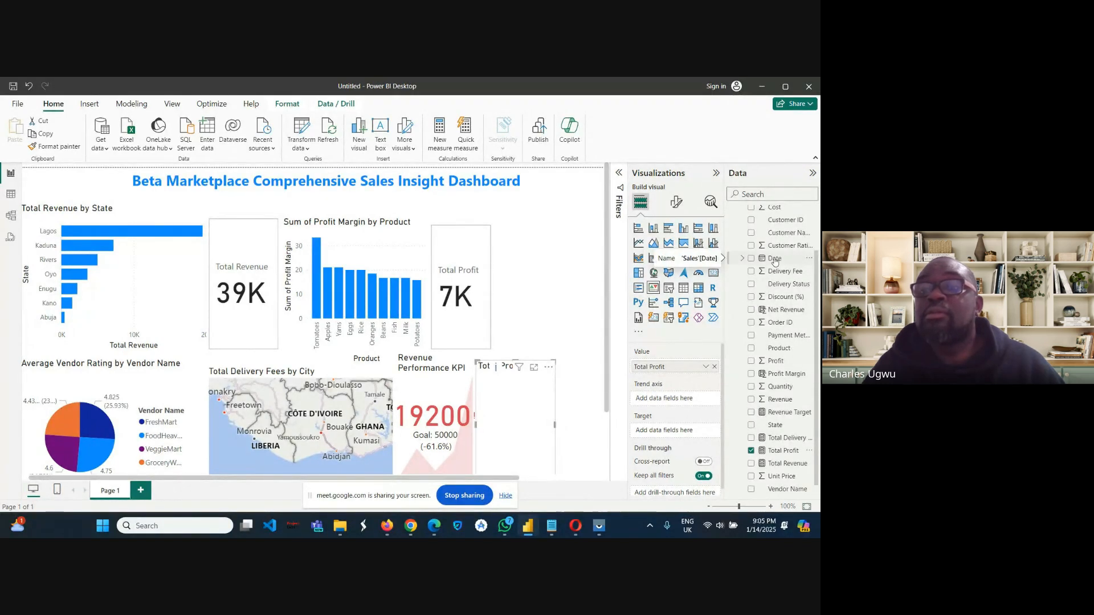
pyautogui.moveTo(775, 262); pyautogui.dragTo(673, 405)
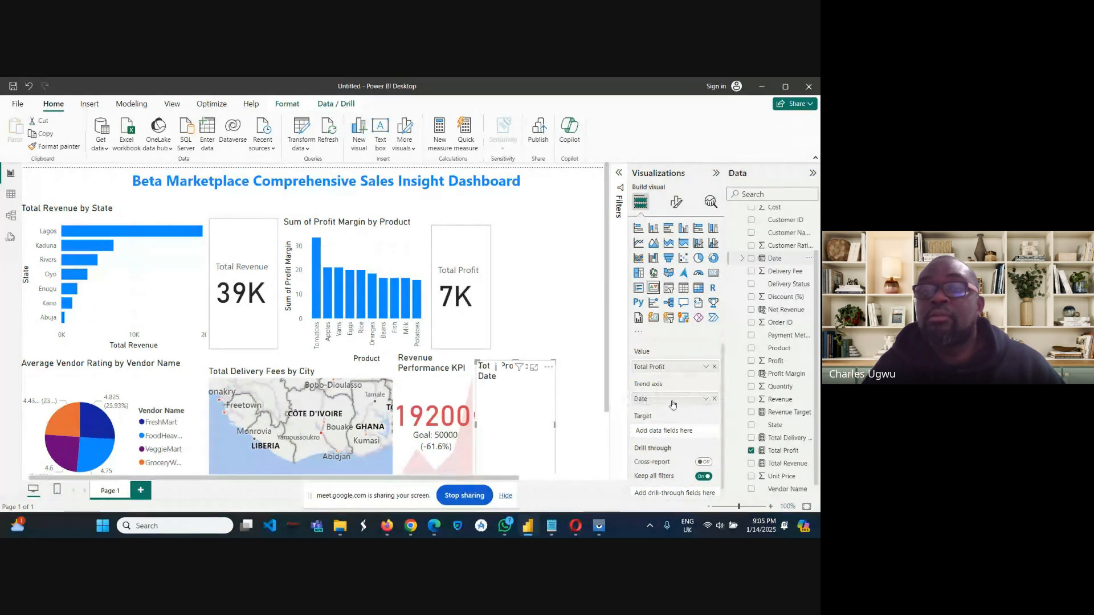
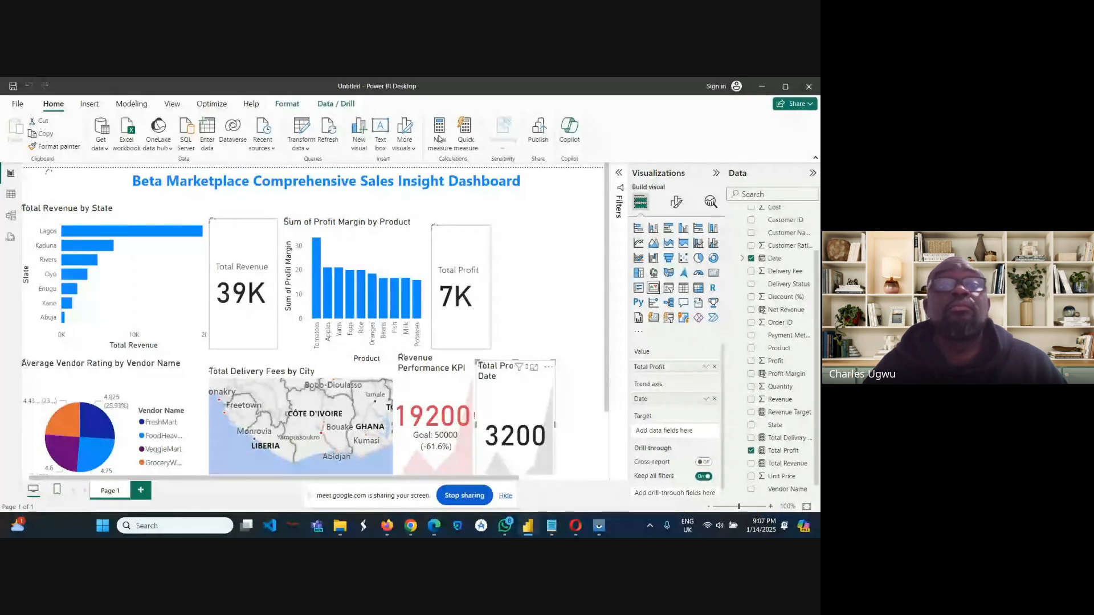
# Create a new measure named Profit Target with a fixed value of 10000.
pyautogui.click(439, 139)
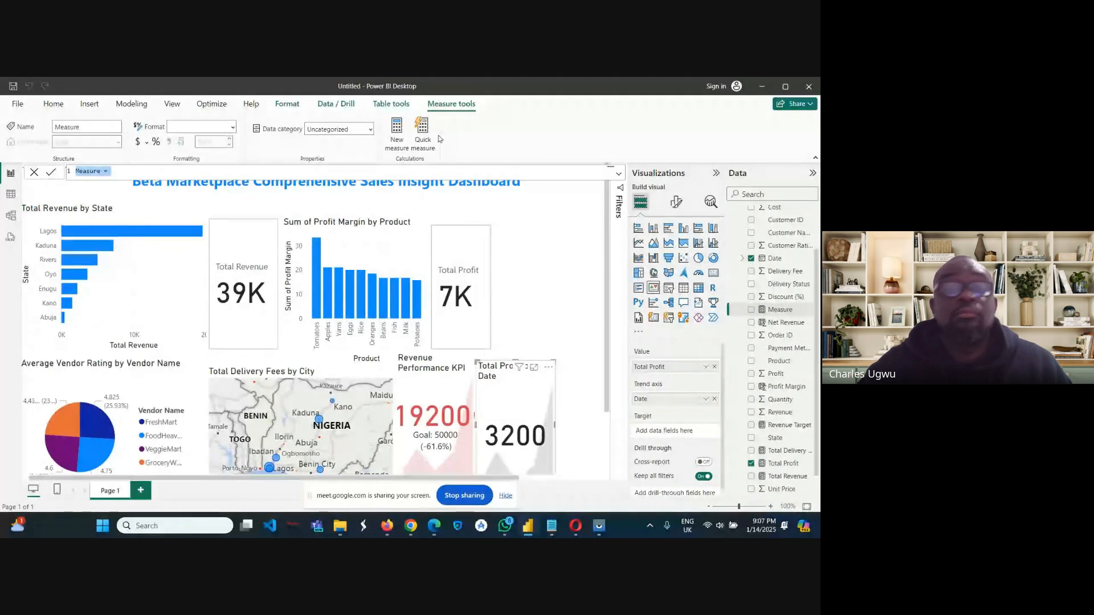
pyautogui.press('BackSpace')
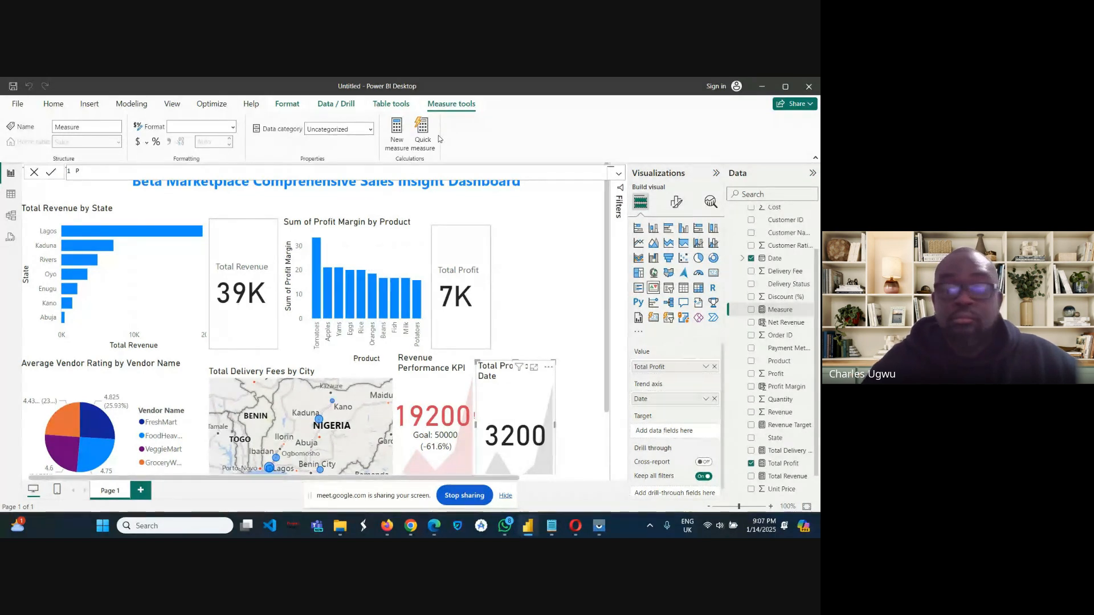
pyautogui.write('t')
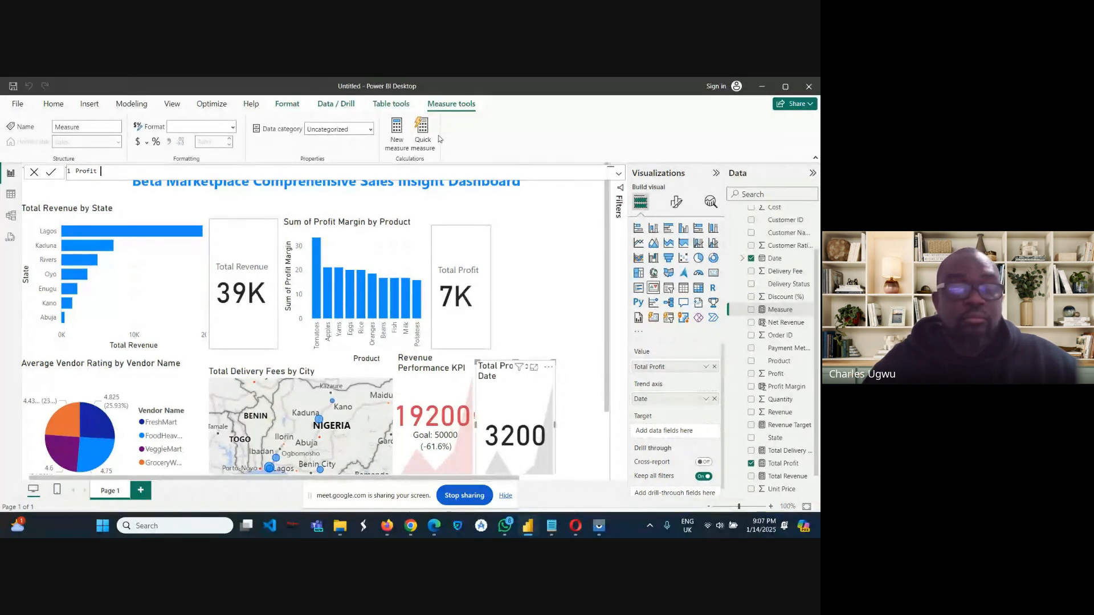
pyautogui.write(' Ta')
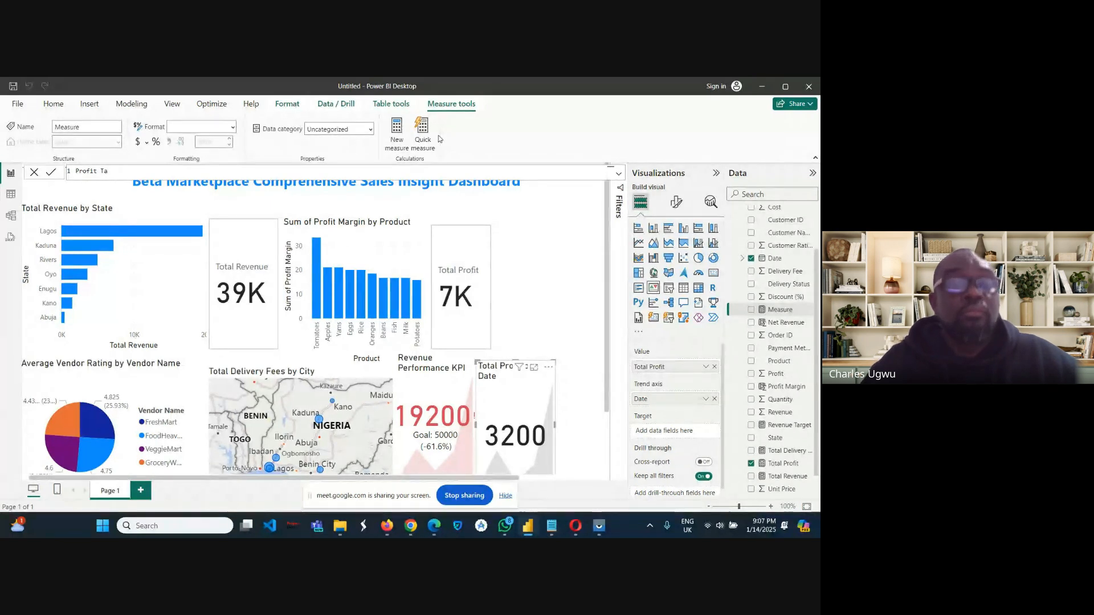
pyautogui.write('rget')
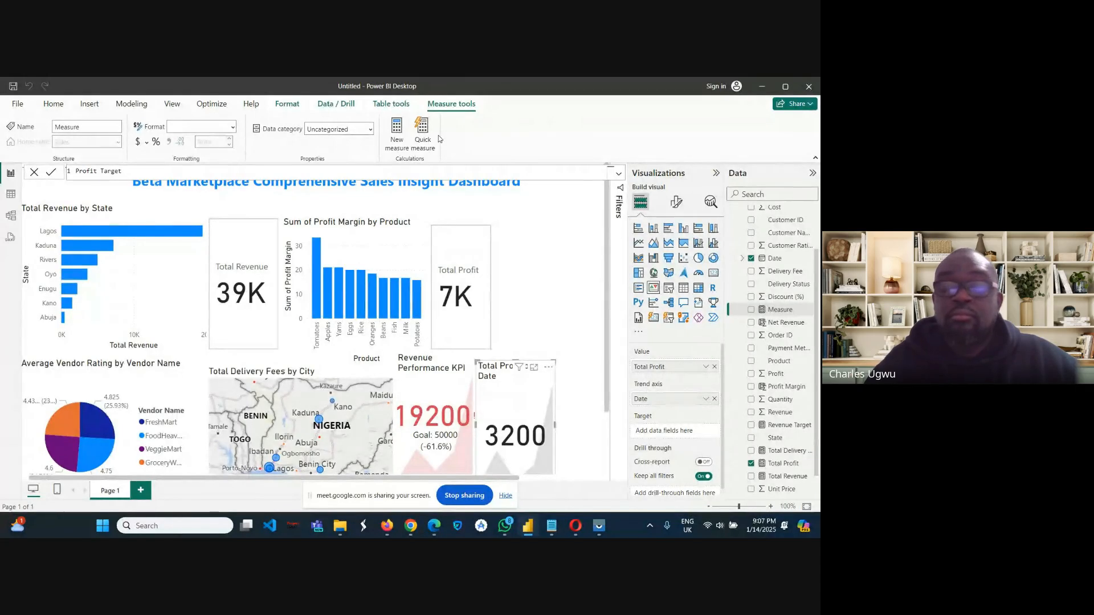
pyautogui.write(' = ')
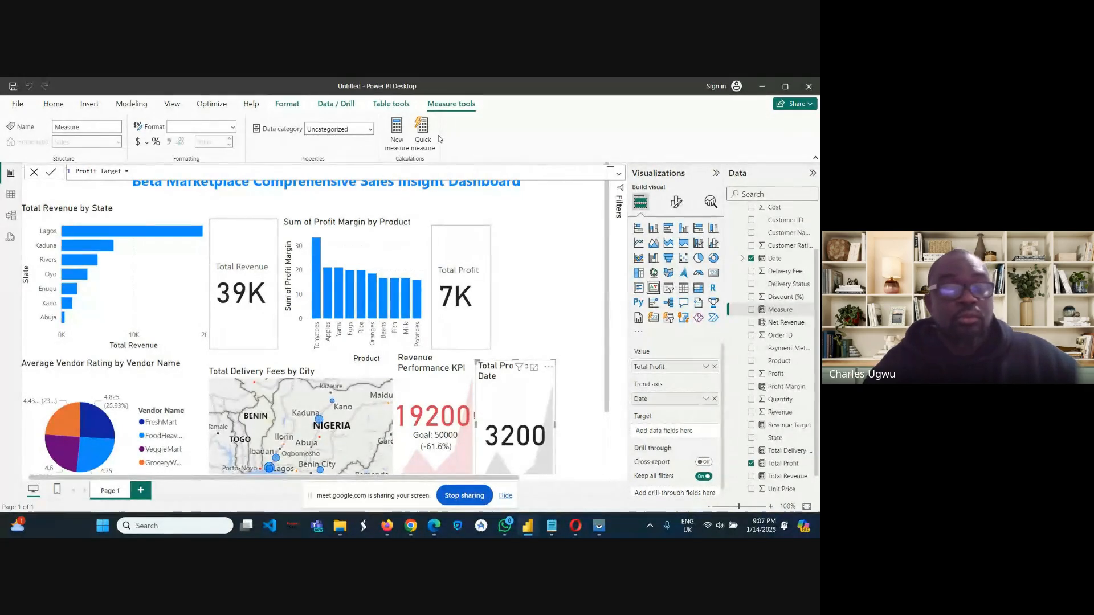
pyautogui.write('10')
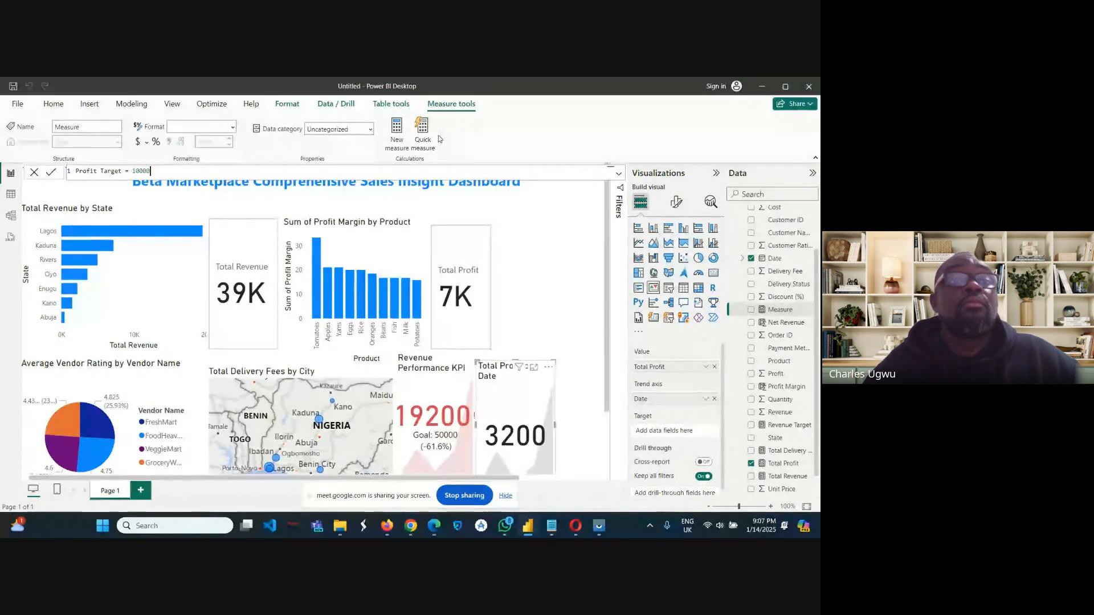
pyautogui.write('000')
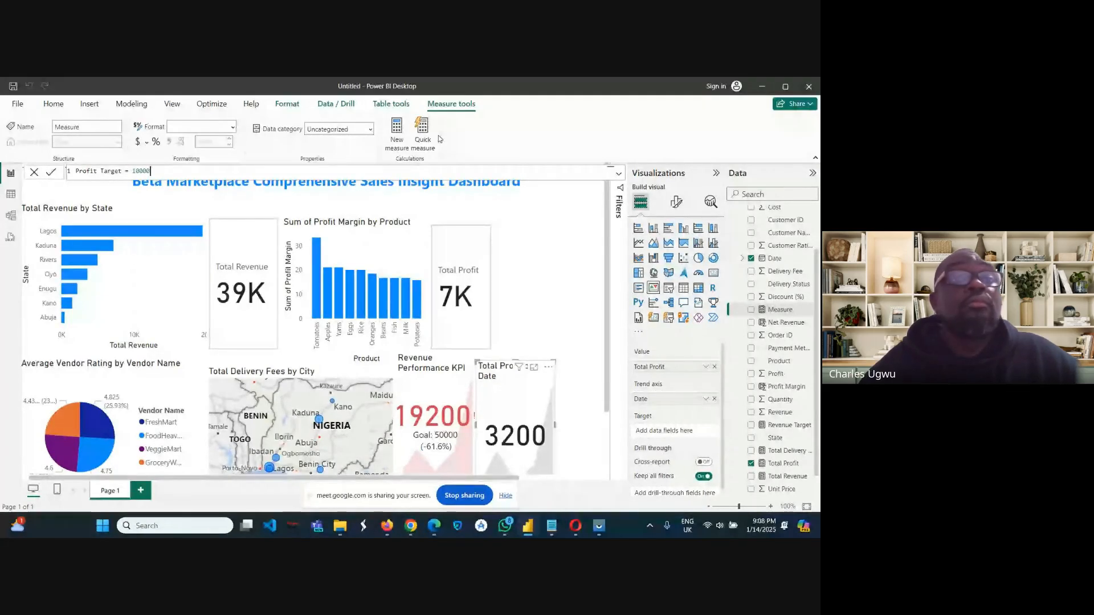
pyautogui.press('Return')
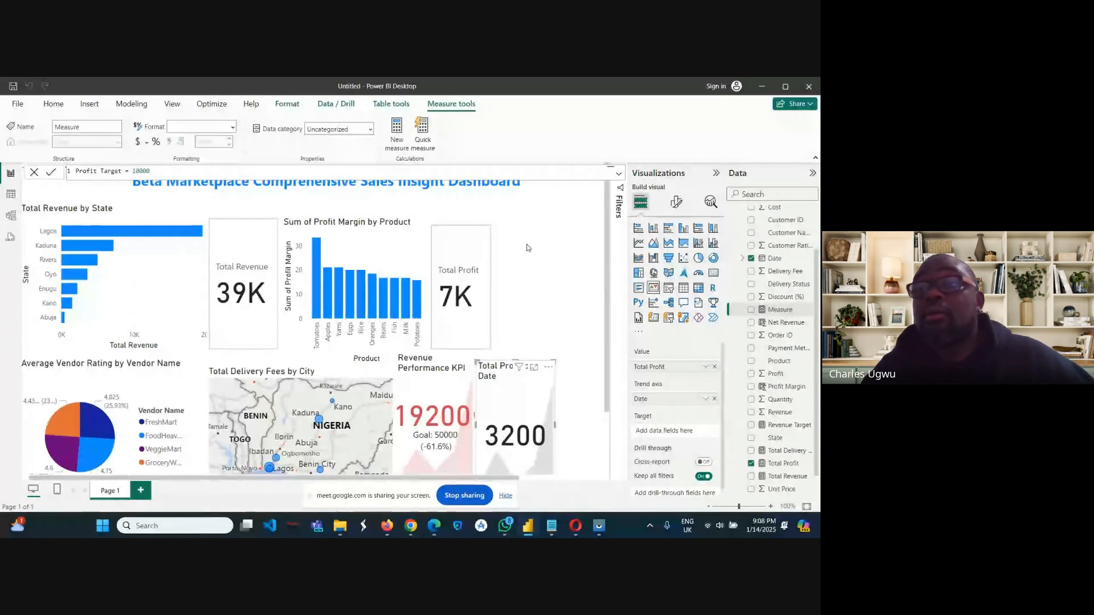
pyautogui.press('Return')
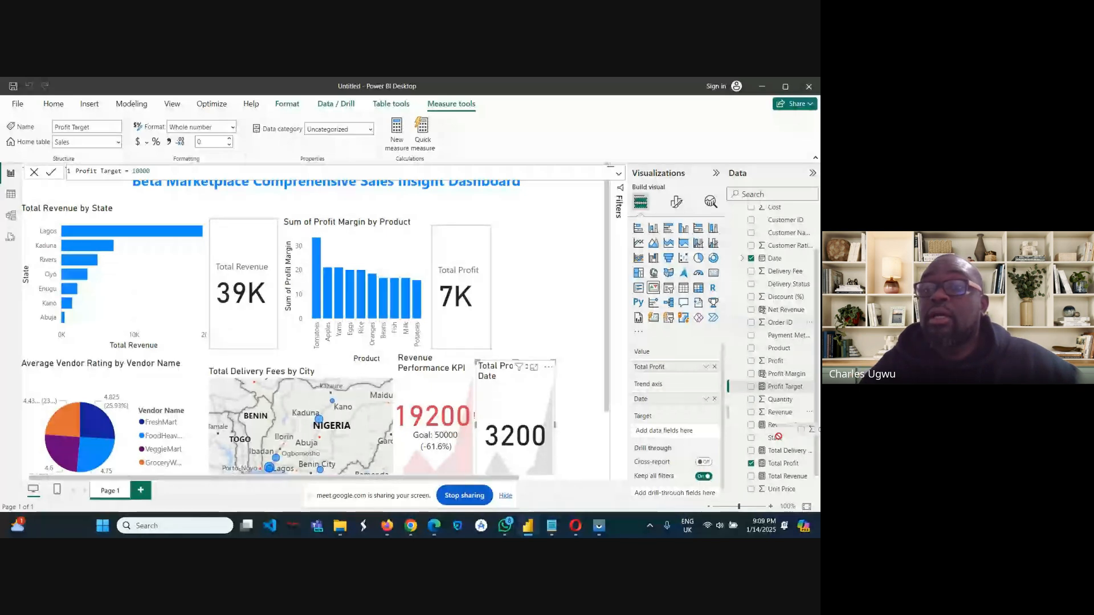
# Assign Profit Target as the target of the Total Profit KPI visual and make the visual slightly narrower.
pyautogui.moveTo(781, 387)
pyautogui.mouseDown()
pyautogui.moveTo(800, 392)
pyautogui.moveTo(782, 390)
pyautogui.mouseUp()
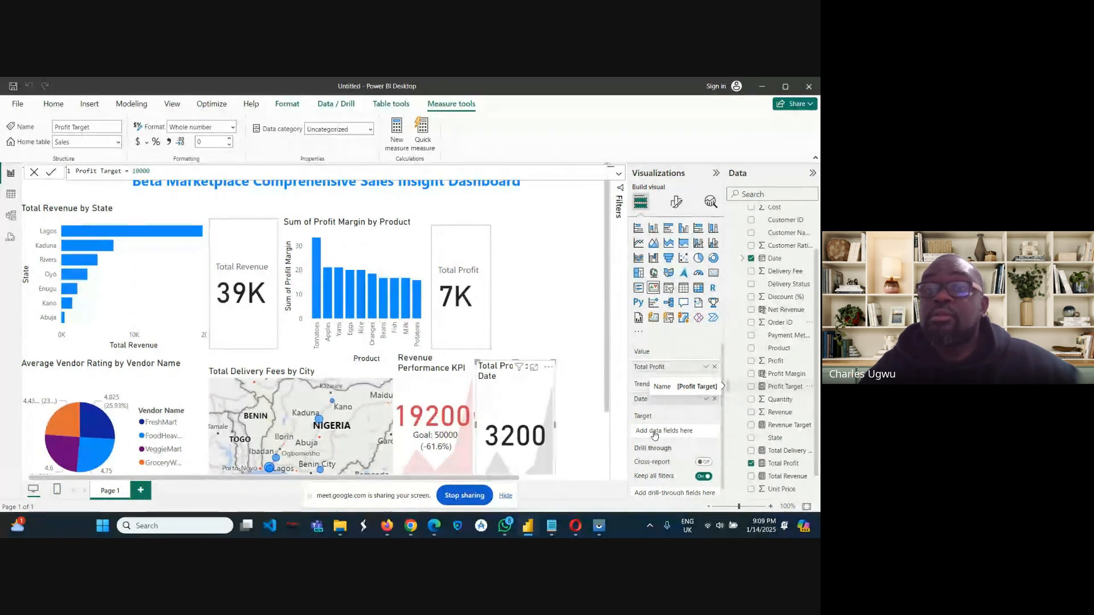
pyautogui.click(774, 389)
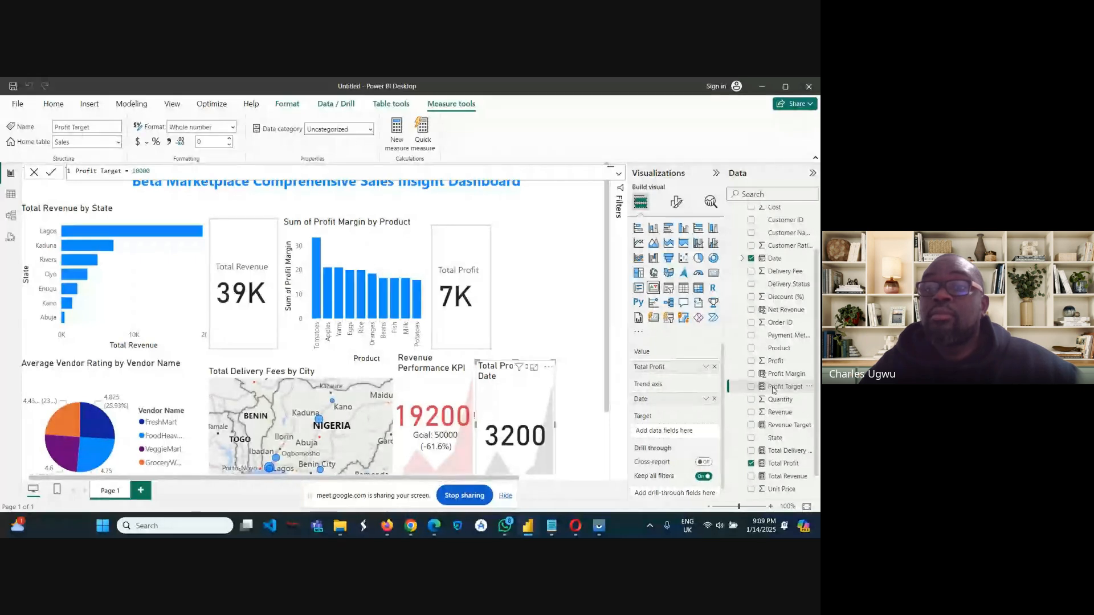
pyautogui.moveTo(774, 390); pyautogui.dragTo(672, 436)
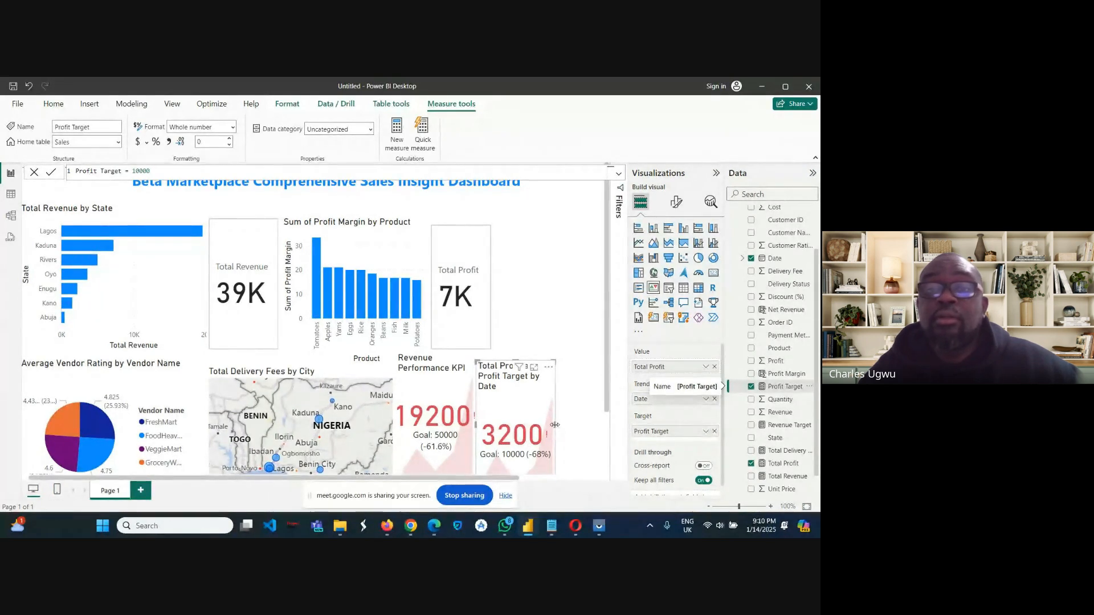
pyautogui.moveTo(556, 425); pyautogui.dragTo(589, 431)
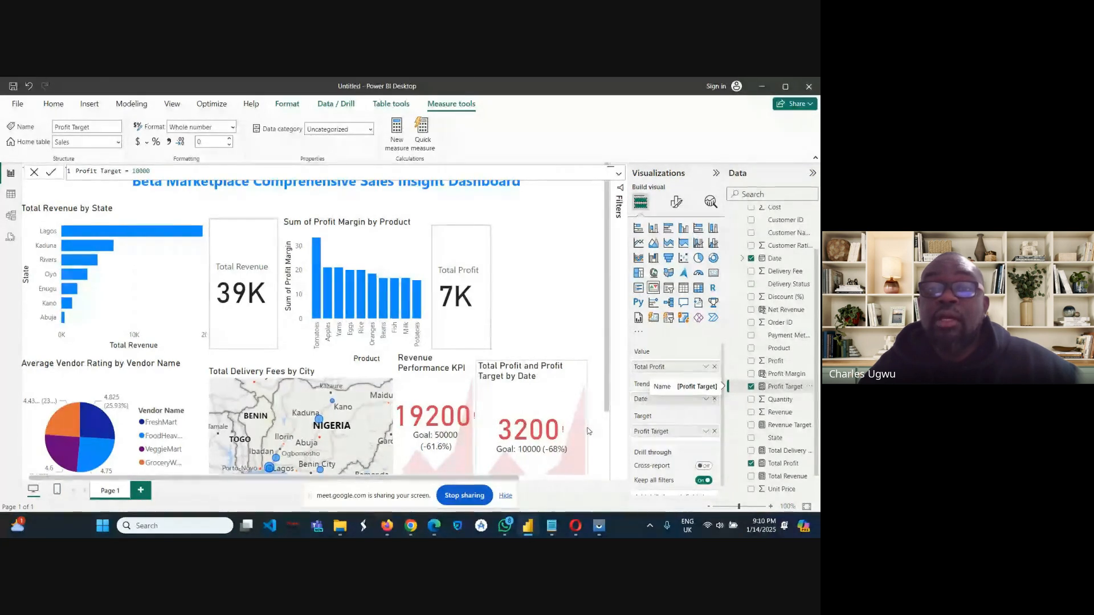
pyautogui.moveTo(588, 432); pyautogui.dragTo(551, 433)
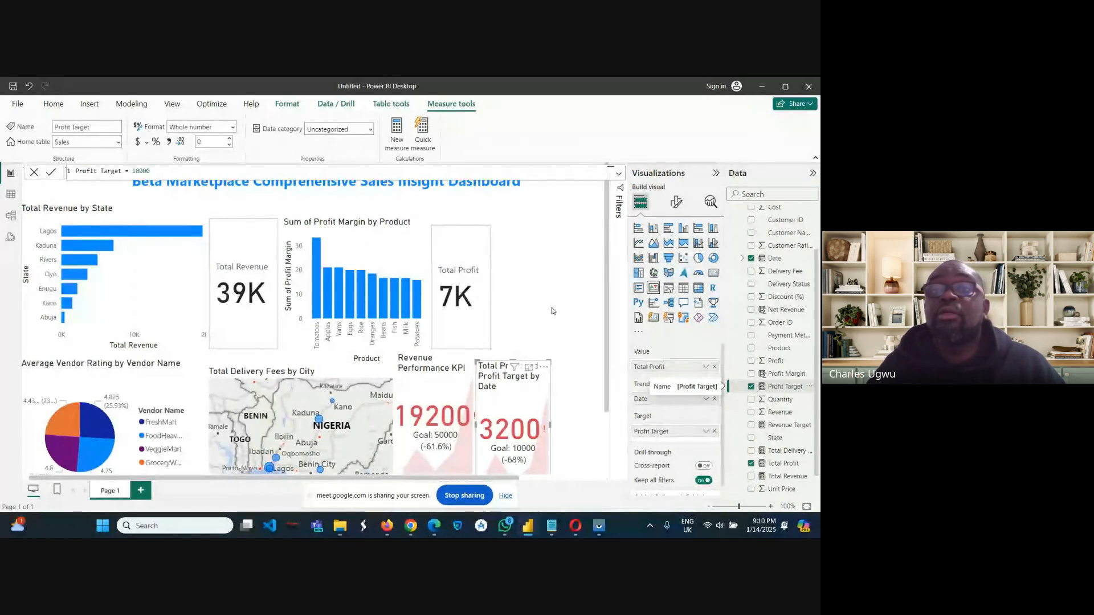
# Change the title text of the profit KPI visual to "Profit Performance KPI".
pyautogui.click(677, 203)
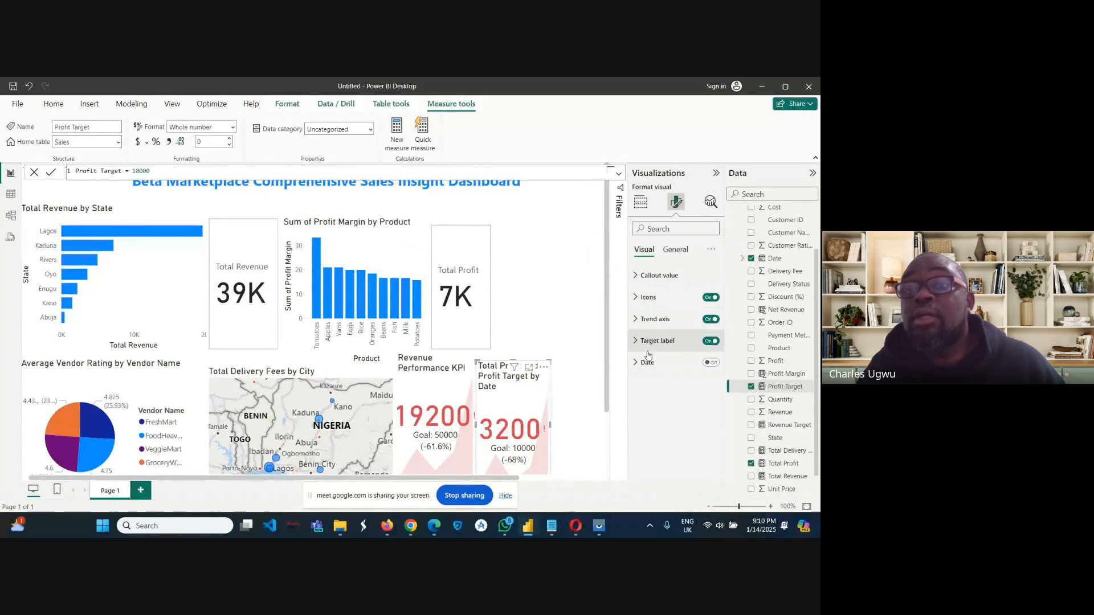
pyautogui.click(635, 279)
pyautogui.click(635, 279)
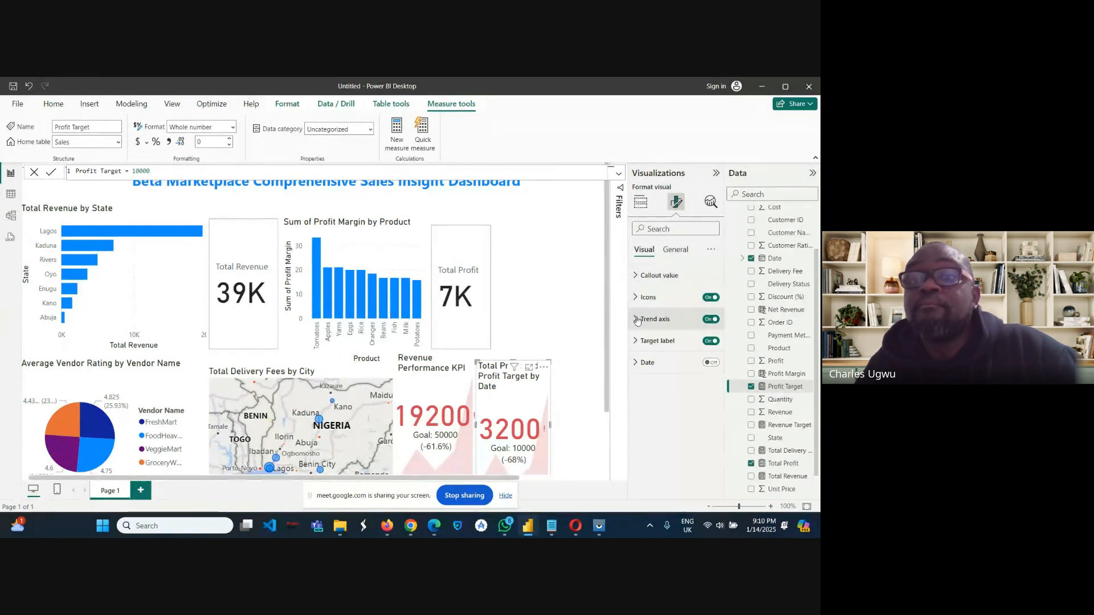
pyautogui.click(674, 252)
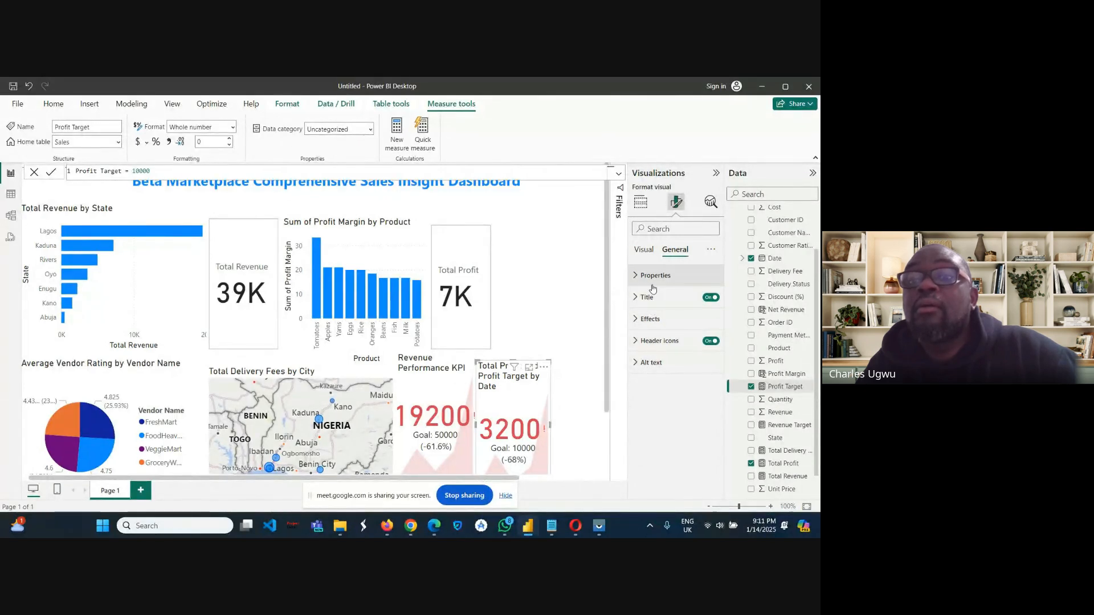
pyautogui.click(636, 320)
pyautogui.click(637, 323)
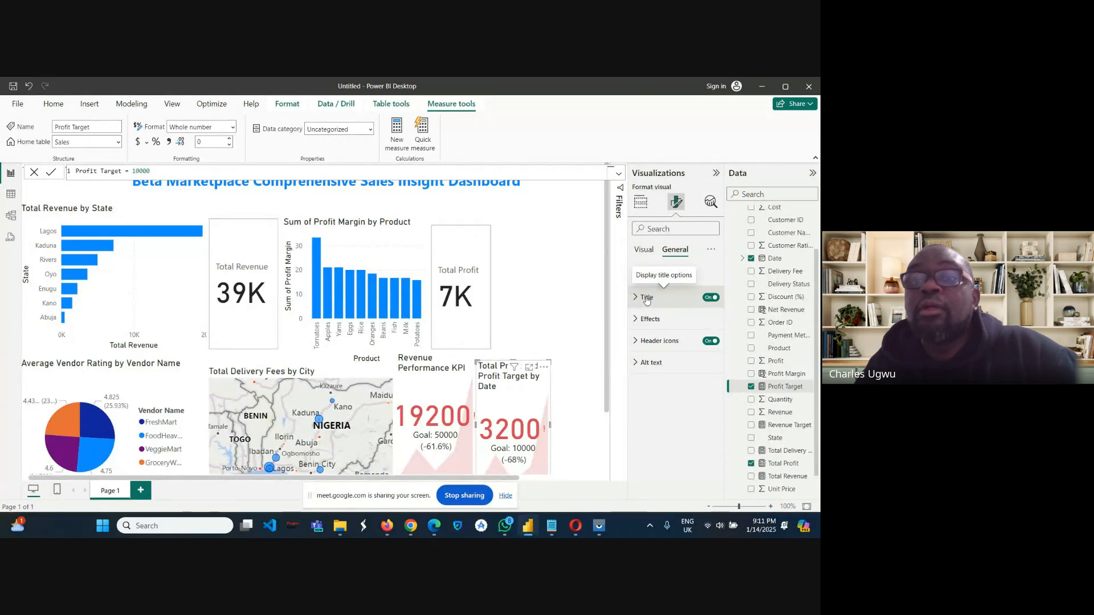
pyautogui.click(647, 298)
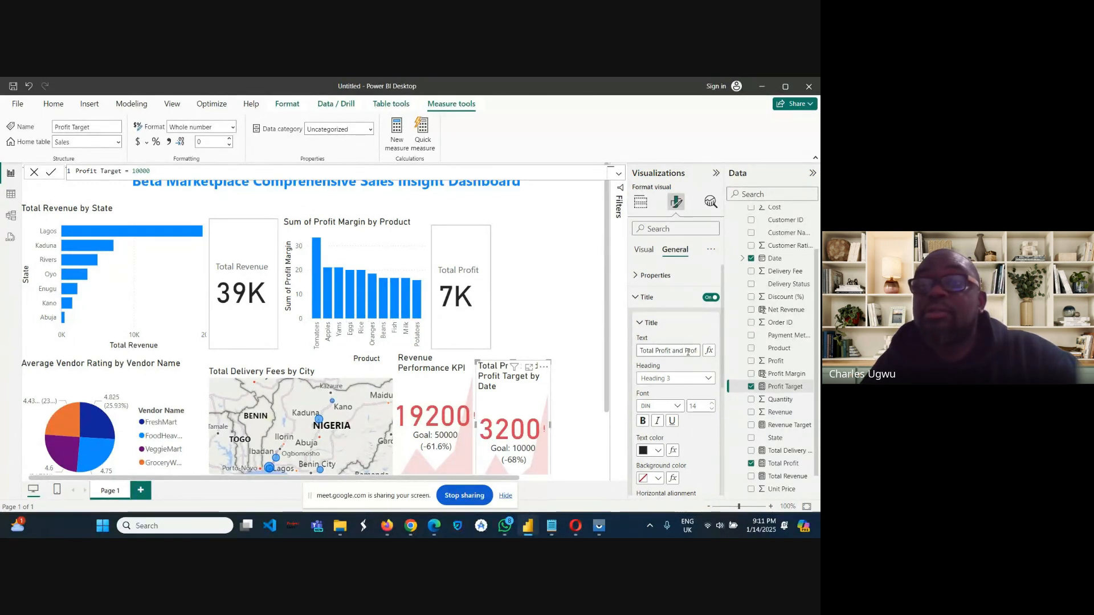
pyautogui.click(656, 351)
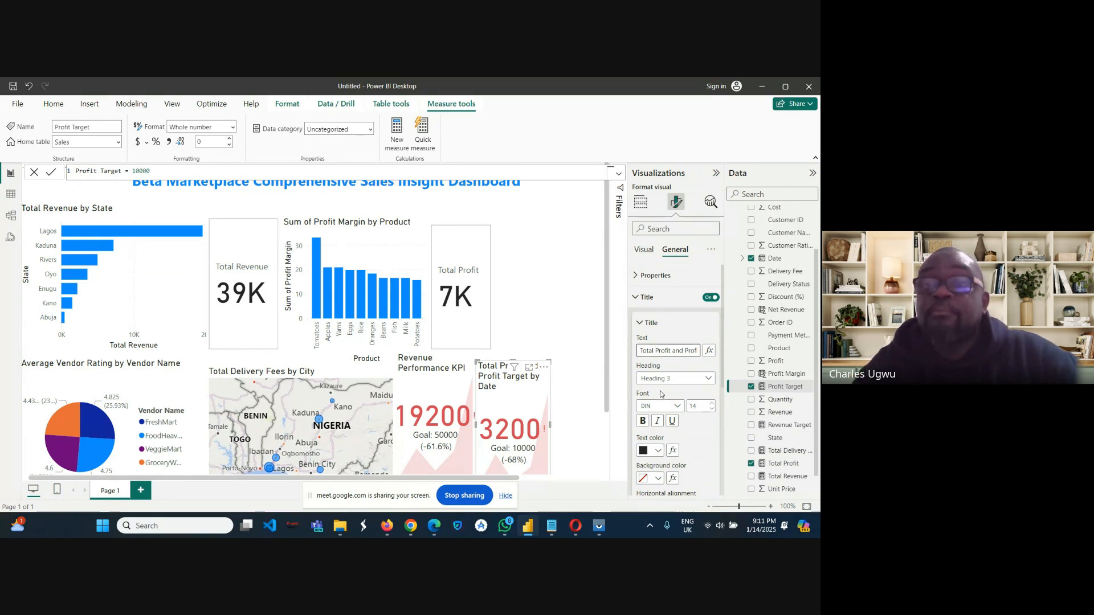
pyautogui.press('BackSpace')
pyautogui.press('BackSpace')
pyautogui.press('BackSpace')
pyautogui.press('BackSpace')
pyautogui.press('BackSpace')
pyautogui.press('BackSpace')
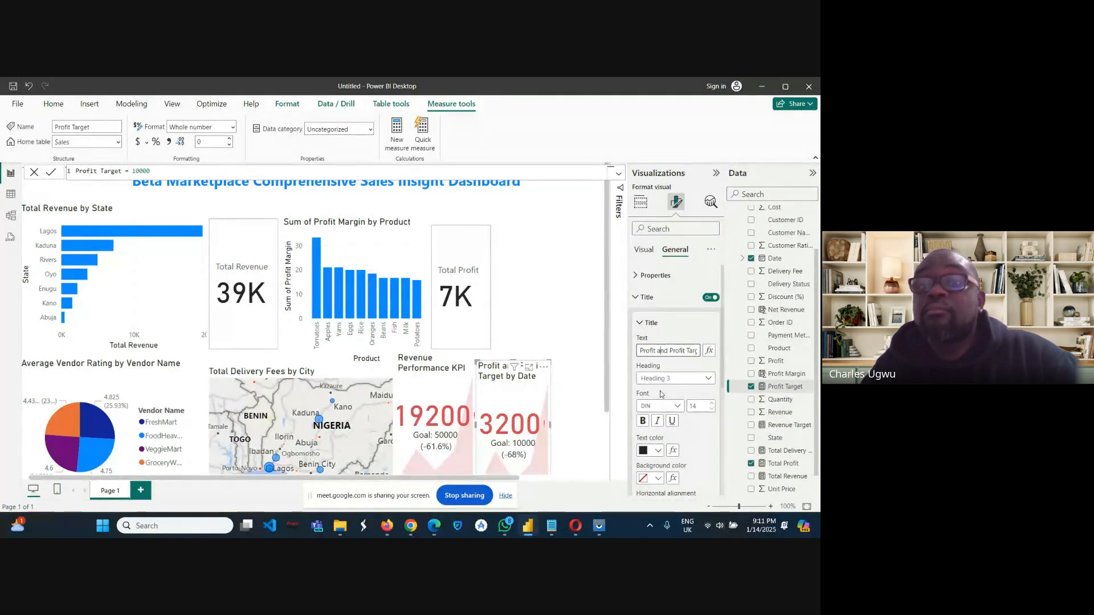
pyautogui.press('Right')
pyautogui.press('Right')
pyautogui.press('Right')
pyautogui.press('Right')
pyautogui.press('Right')
pyautogui.press('Right')
pyautogui.press('Right')
pyautogui.press('Right')
pyautogui.press('Right')
pyautogui.press('Right')
pyautogui.press('Right')
pyautogui.press('Right')
pyautogui.press('Right')
pyautogui.press('Right')
pyautogui.press('Right')
pyautogui.press('Right')
pyautogui.press('Right')
pyautogui.press('Right')
pyautogui.press('Right')
pyautogui.press('Right')
pyautogui.press('BackSpace')
pyautogui.press('BackSpace')
pyautogui.press('BackSpace')
pyautogui.press('BackSpace')
pyautogui.press('BackSpace')
pyautogui.press('BackSpace')
pyautogui.press('BackSpace')
pyautogui.press('BackSpace')
pyautogui.press('BackSpace')
pyautogui.press('BackSpace')
pyautogui.press('BackSpace')
pyautogui.press('BackSpace')
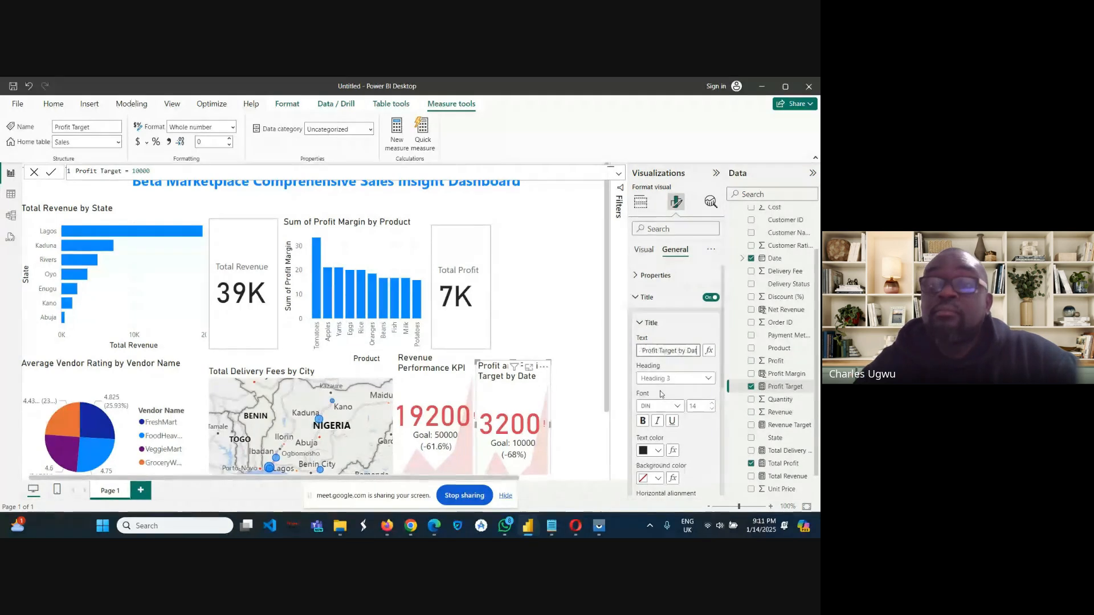
pyautogui.press('BackSpace')
pyautogui.press('BackSpace')
pyautogui.press('BackSpace')
pyautogui.press('BackSpace')
pyautogui.press('BackSpace')
pyautogui.press('BackSpace')
pyautogui.press('BackSpace')
pyautogui.press('BackSpace')
pyautogui.press('BackSpace')
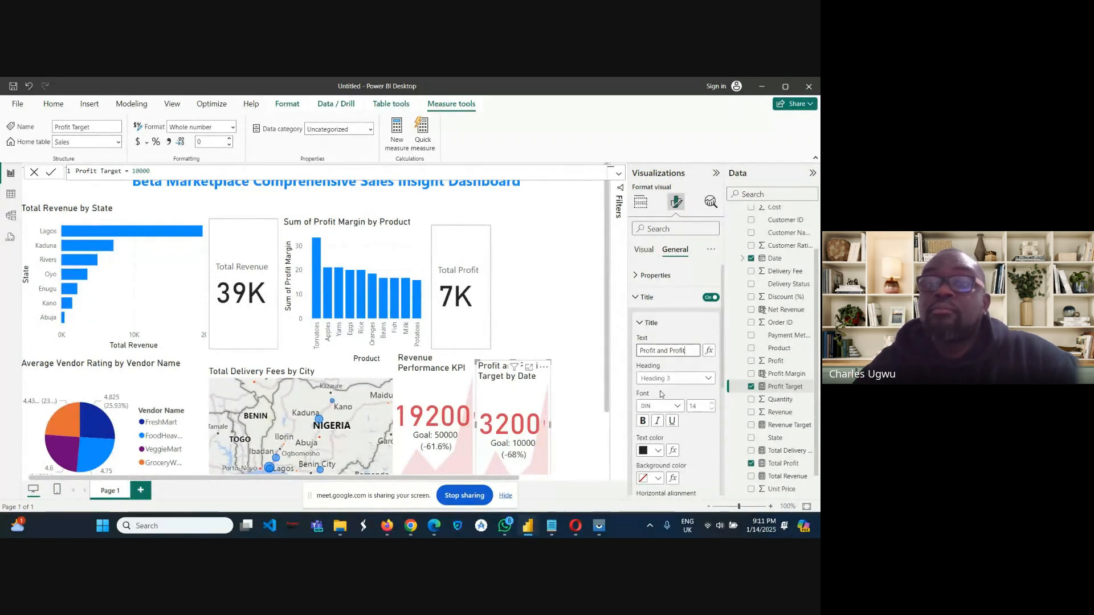
pyautogui.press('BackSpace')
pyautogui.press('BackSpace')
pyautogui.press('BackSpace')
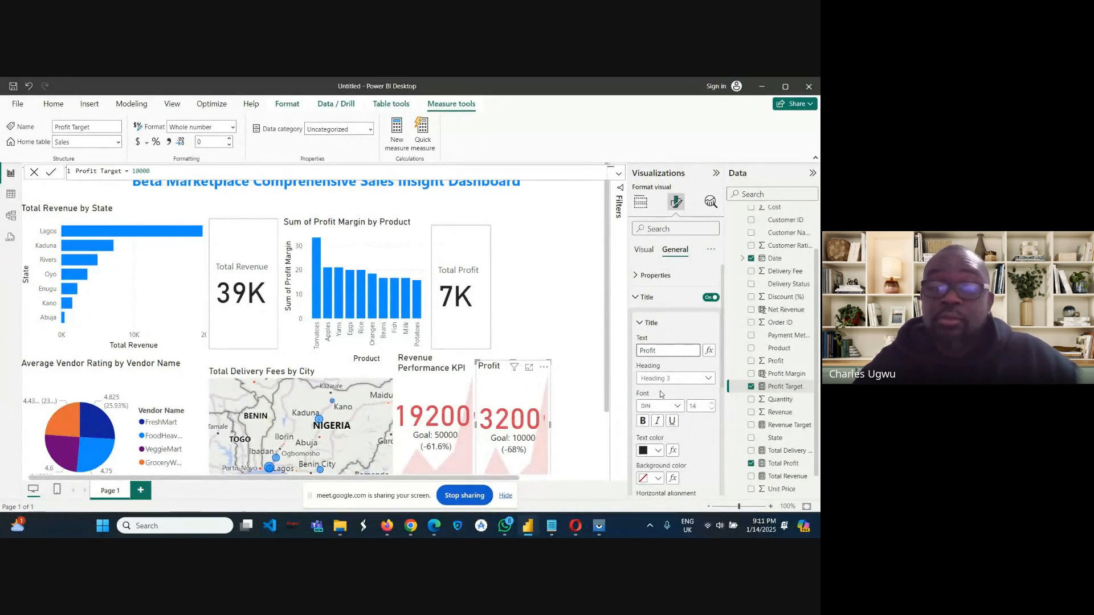
pyautogui.write('P')
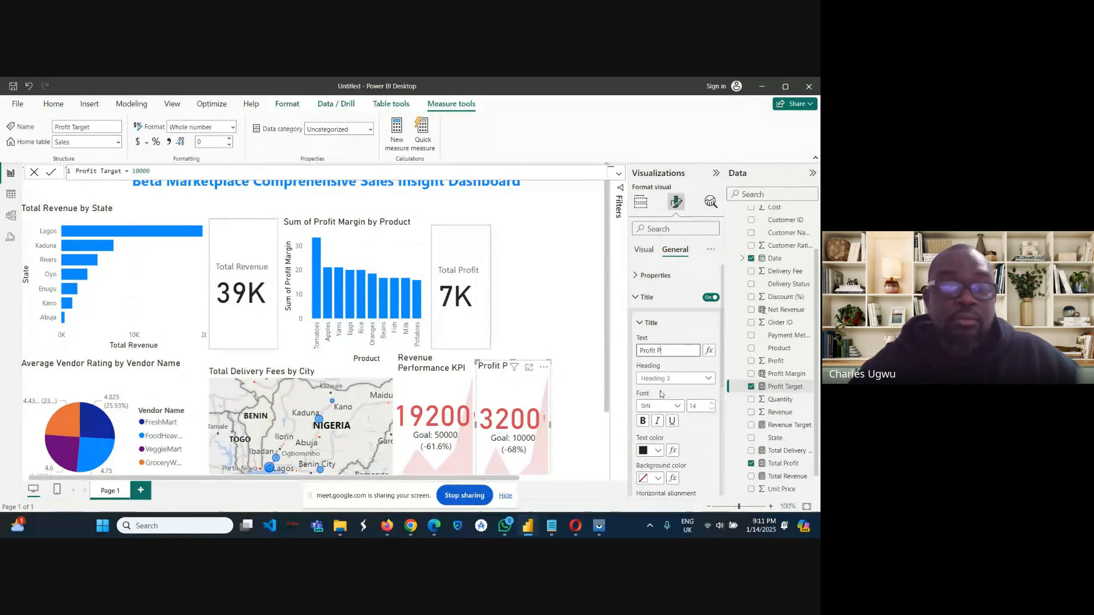
pyautogui.write('erfor')
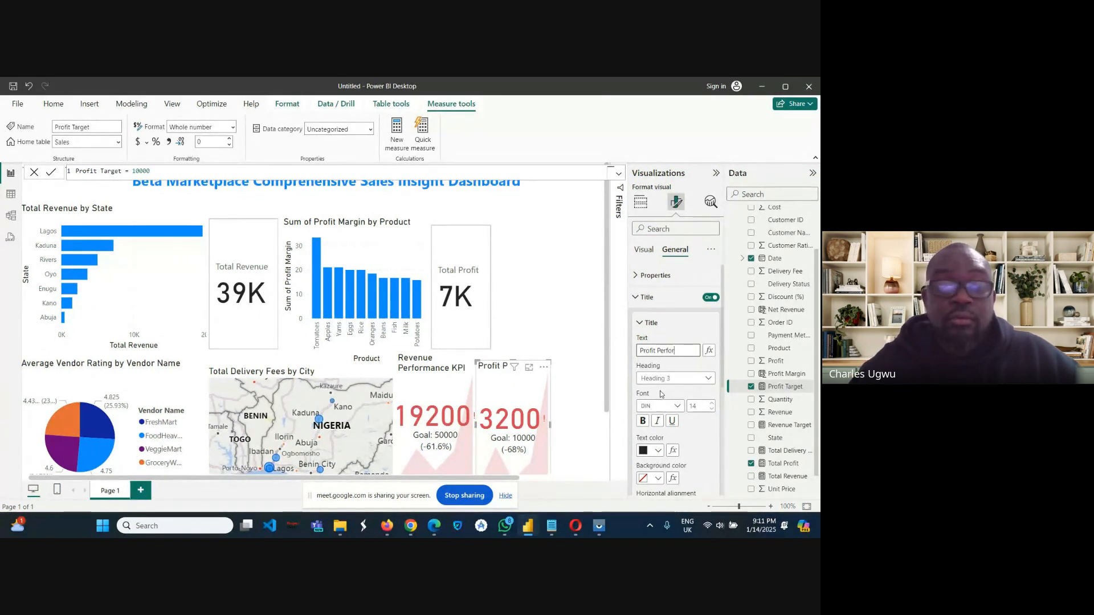
pyautogui.write('mance')
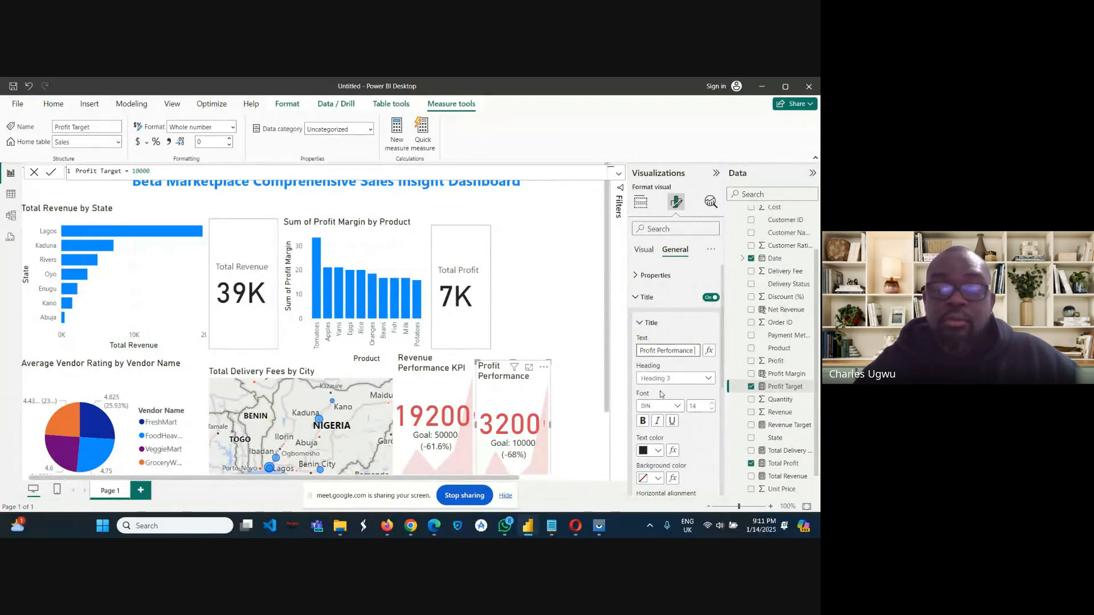
pyautogui.write(' KPI')
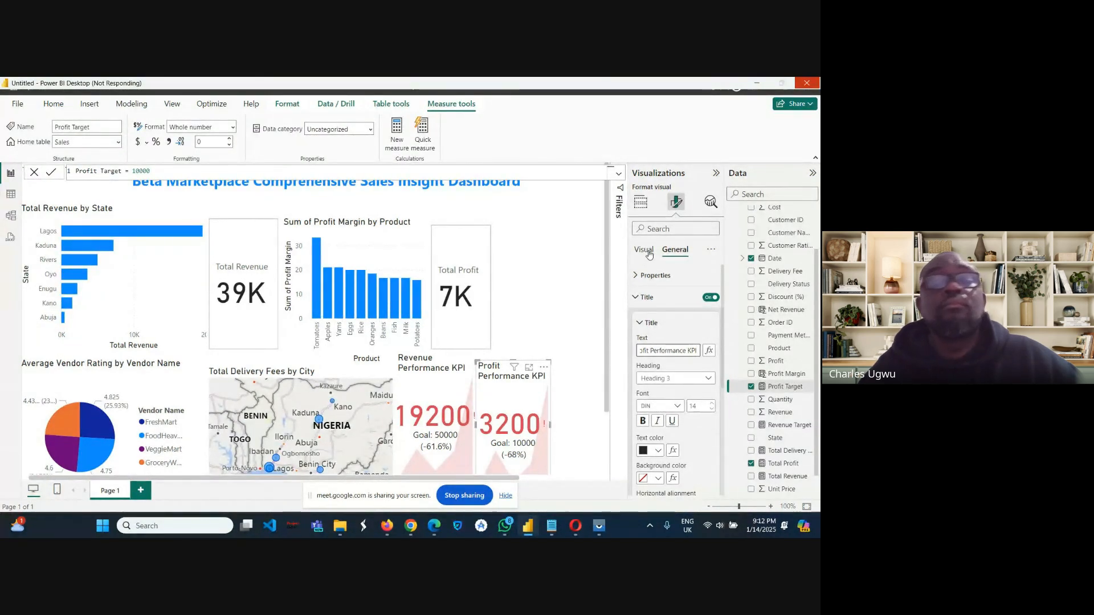
# Examine the icon size and the trend axis direction, color and transparency settings of the Profit Performance KPI visual.
pyautogui.click(648, 254)
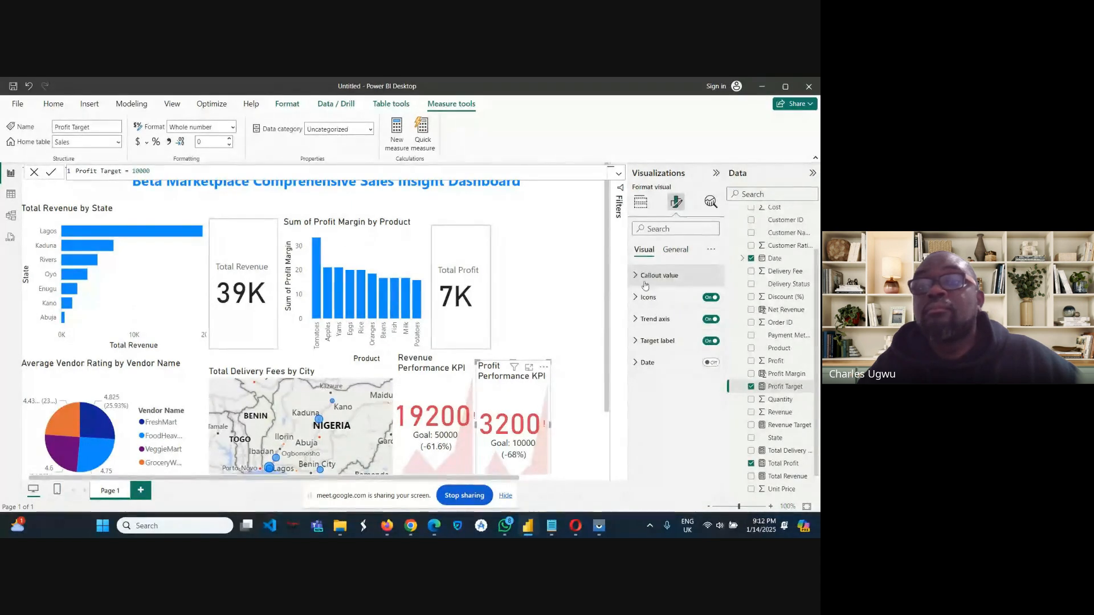
pyautogui.click(636, 298)
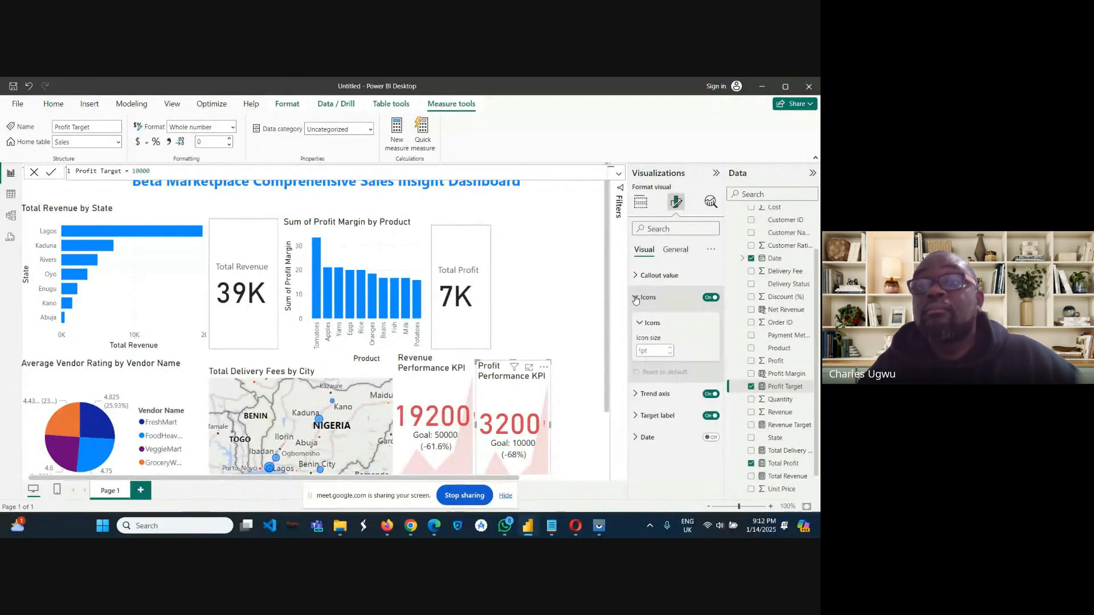
pyautogui.click(636, 298)
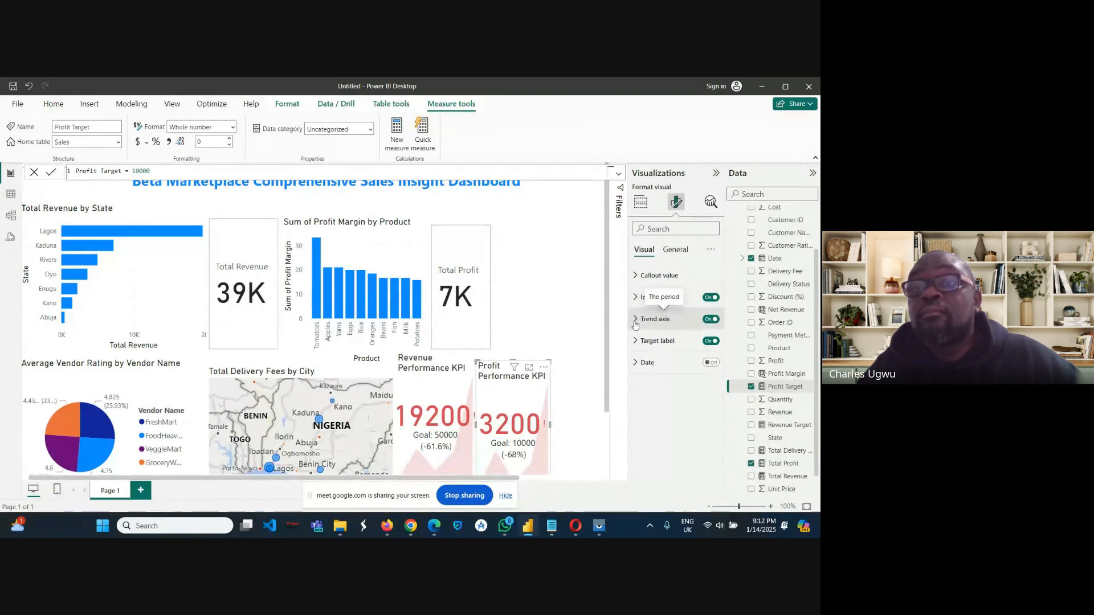
pyautogui.click(635, 323)
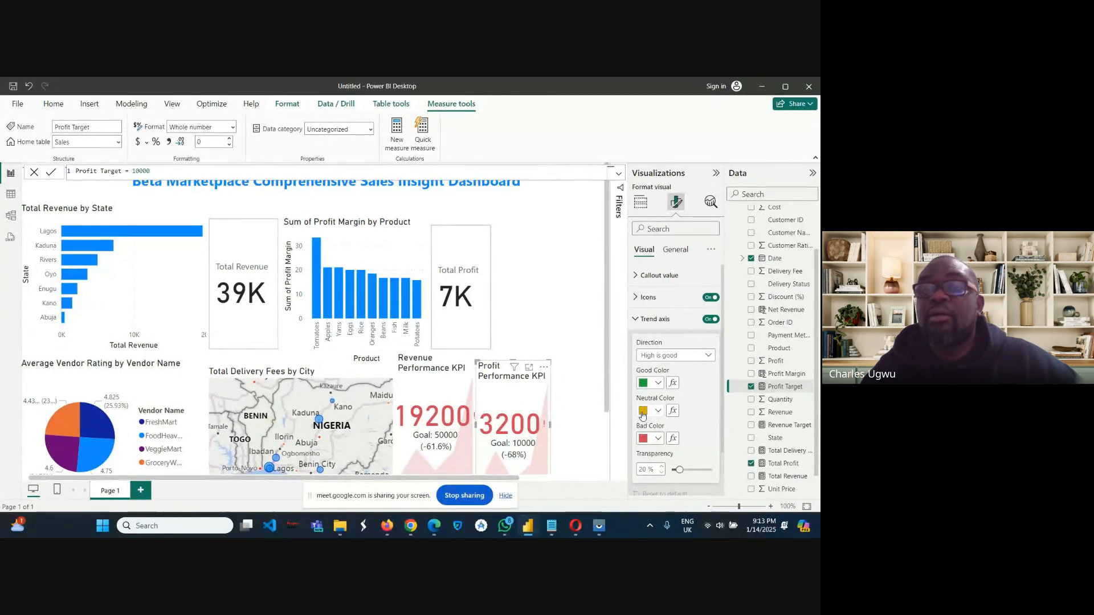
pyautogui.click(637, 298)
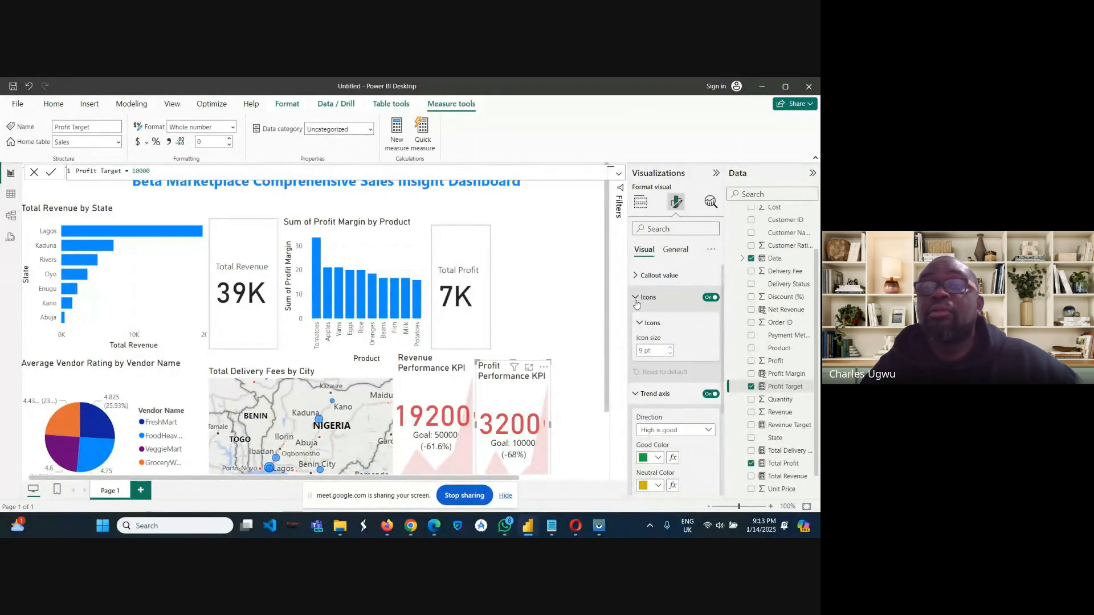
pyautogui.click(636, 299)
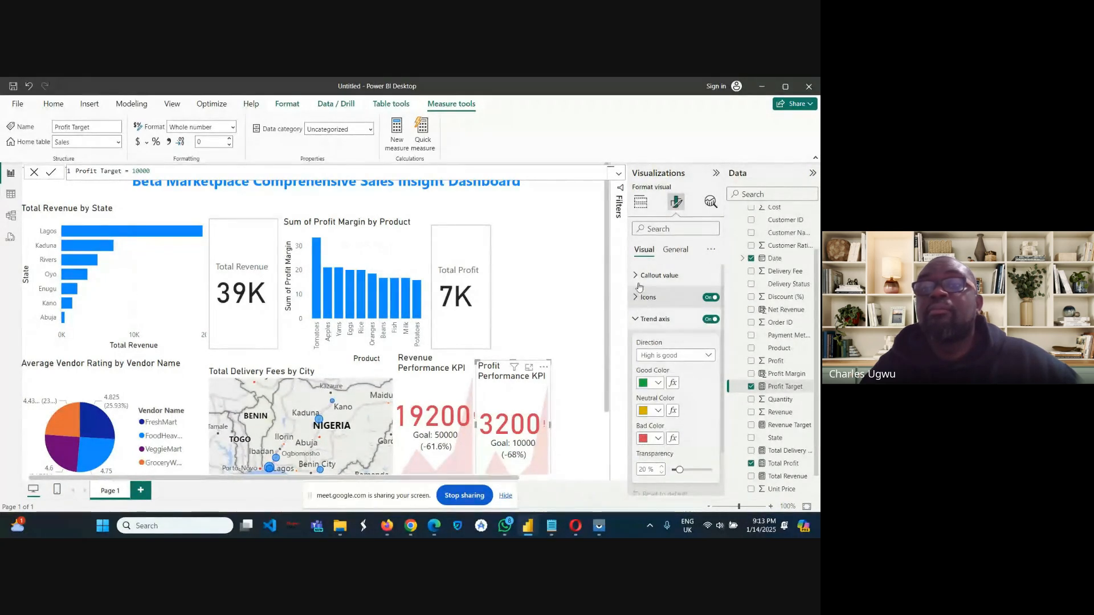
# Narrow the Total Delivery Fees by City map and move the Revenue and Profit Performance KPI visuals closer to it.
pyautogui.click(641, 206)
pyautogui.click(641, 208)
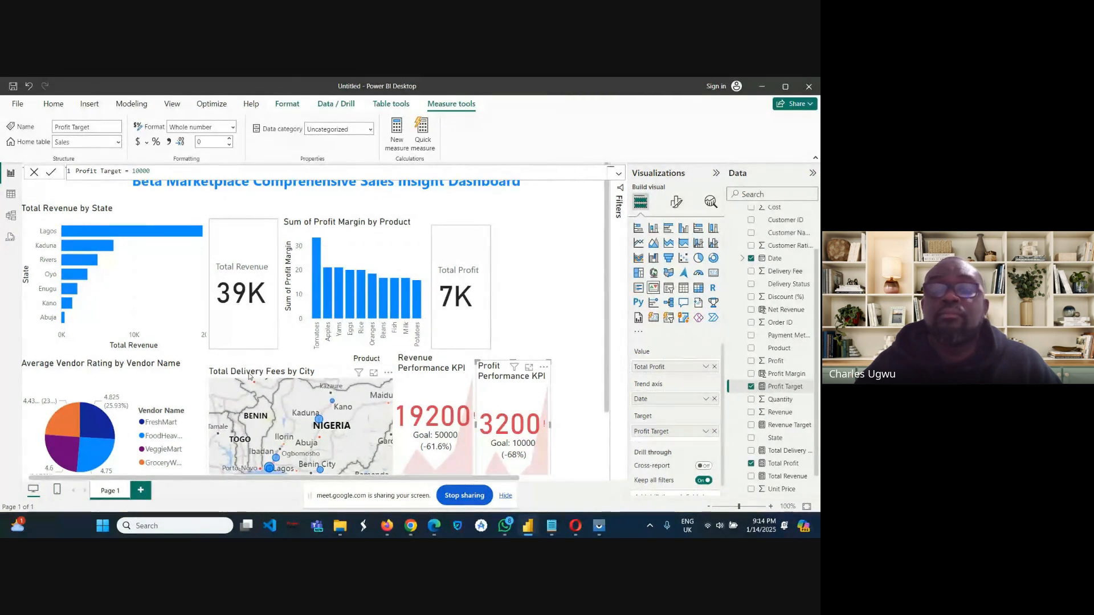
pyautogui.click(249, 376)
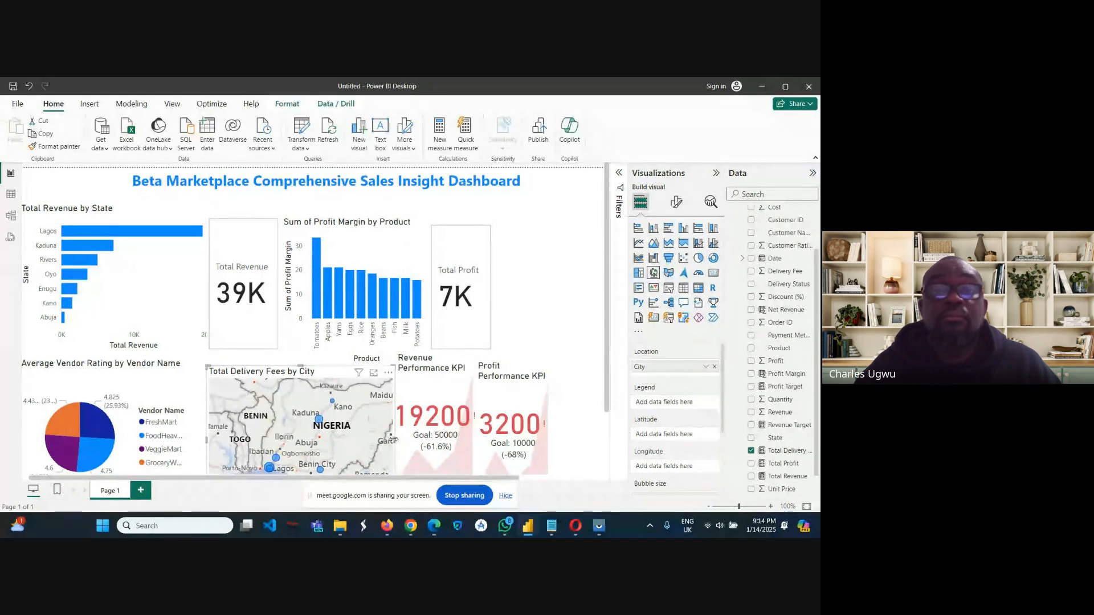
pyautogui.moveTo(393, 443); pyautogui.dragTo(377, 443)
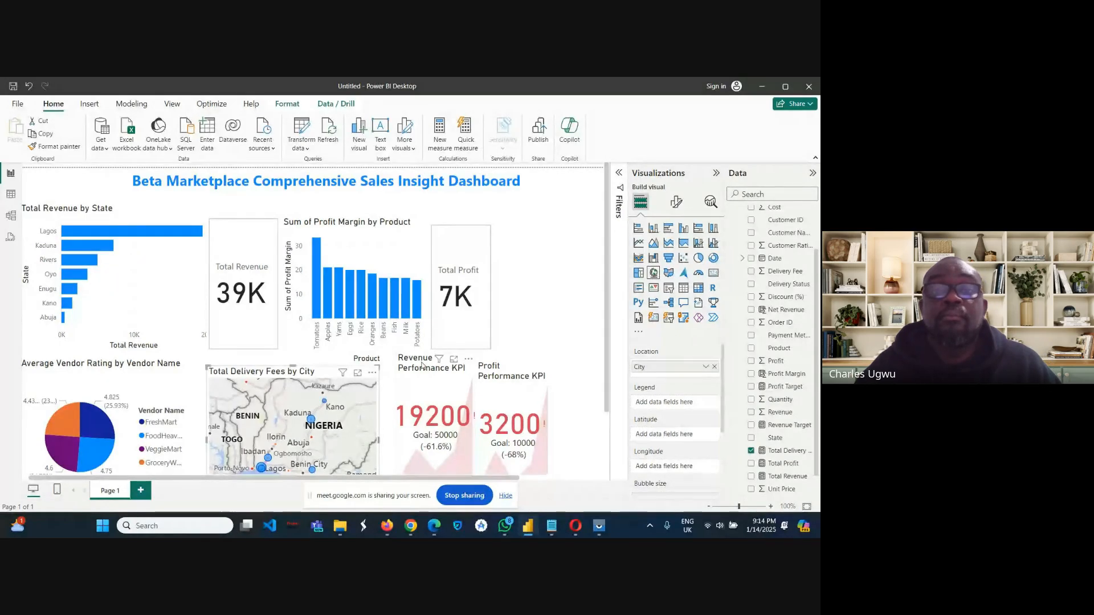
pyautogui.moveTo(421, 365); pyautogui.dragTo(405, 366)
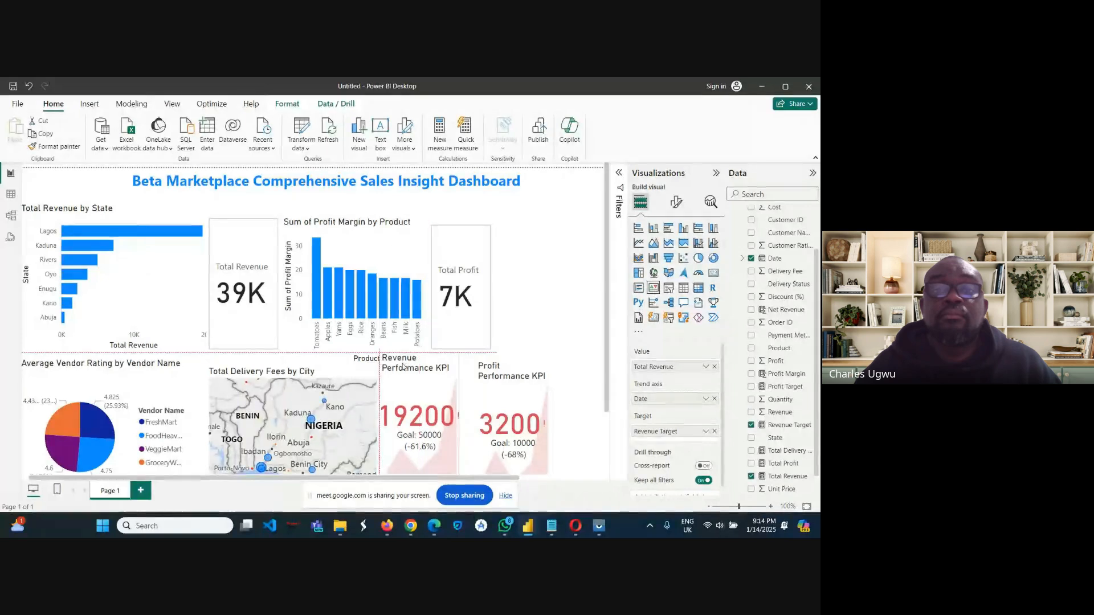
pyautogui.click(488, 368)
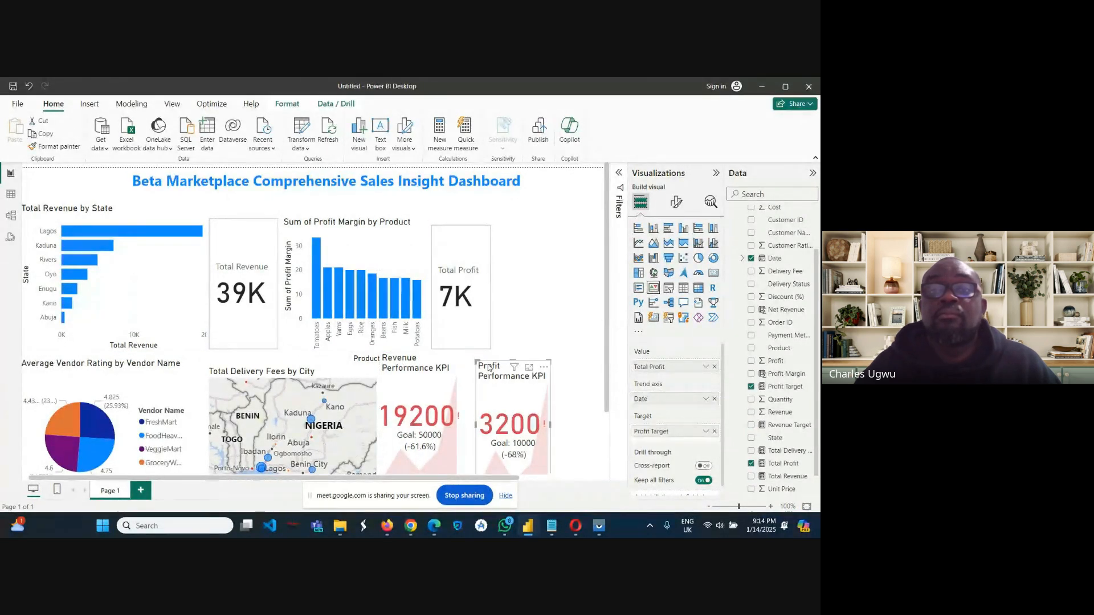
pyautogui.moveTo(486, 371)
pyautogui.mouseDown()
pyautogui.moveTo(476, 372)
pyautogui.moveTo(493, 374)
pyautogui.mouseUp()
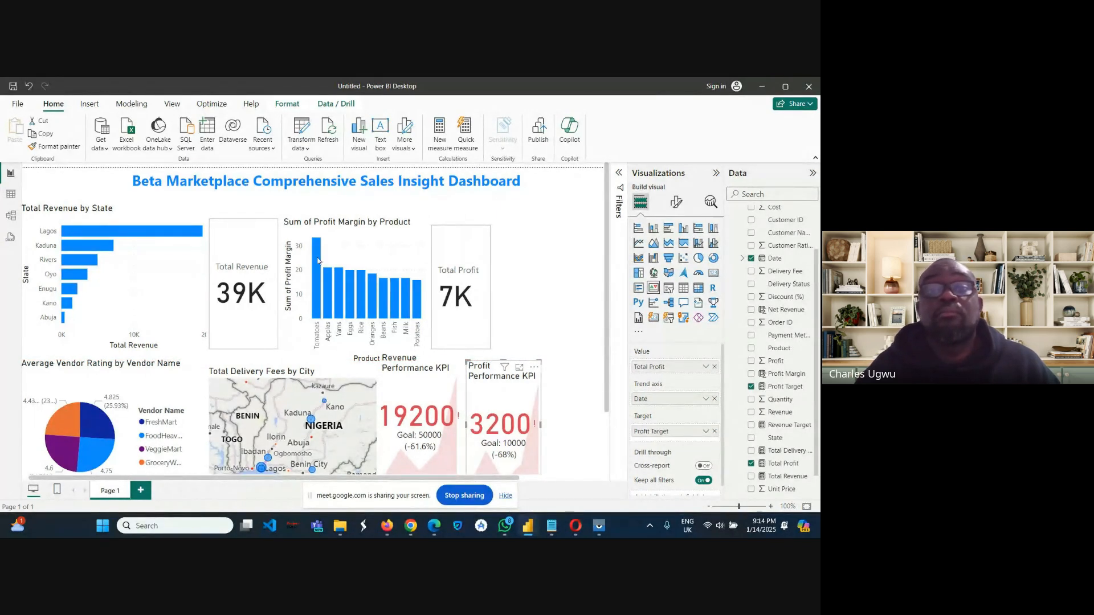
# Narrow the Sum of Profit Margin by Product chart slightly and move the Total Profit card close beside it.
pyautogui.moveTo(318, 261)
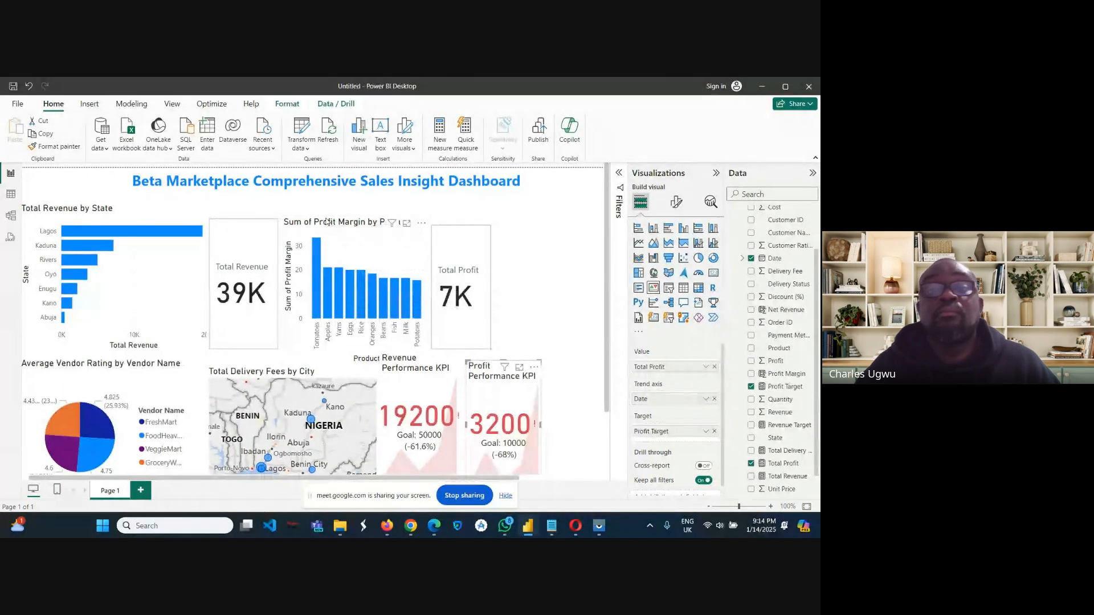
pyautogui.click(349, 230)
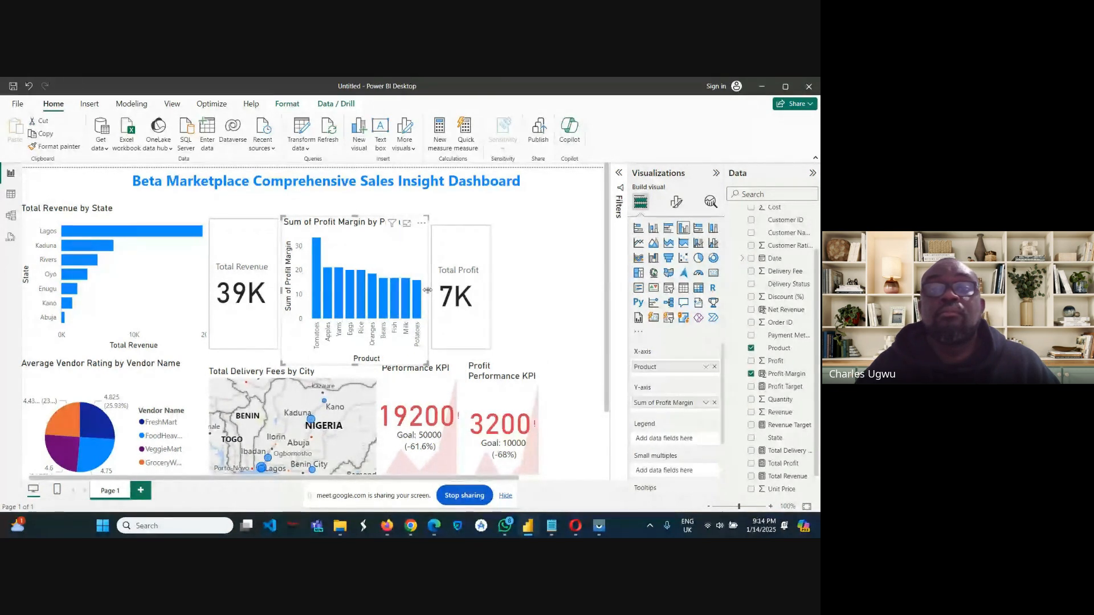
pyautogui.moveTo(426, 292); pyautogui.dragTo(418, 290)
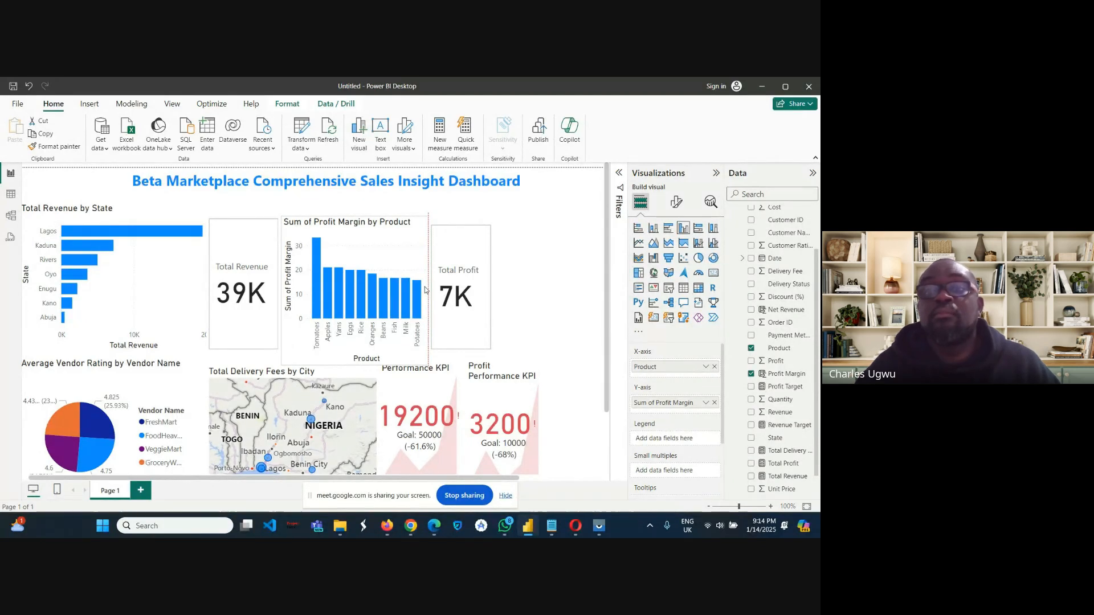
pyautogui.click(432, 257)
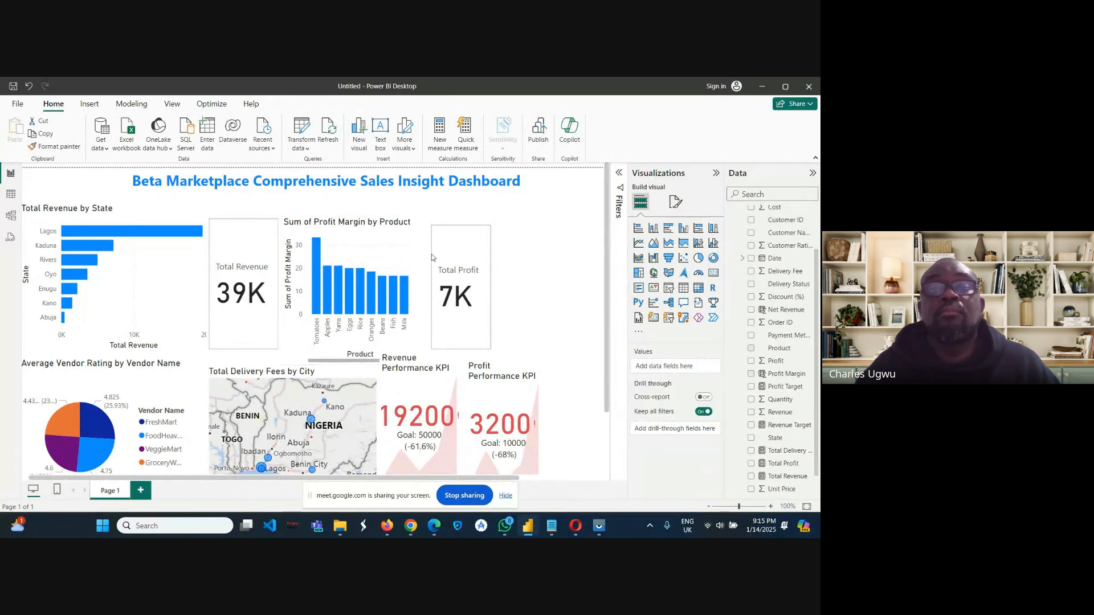
pyautogui.click(455, 235)
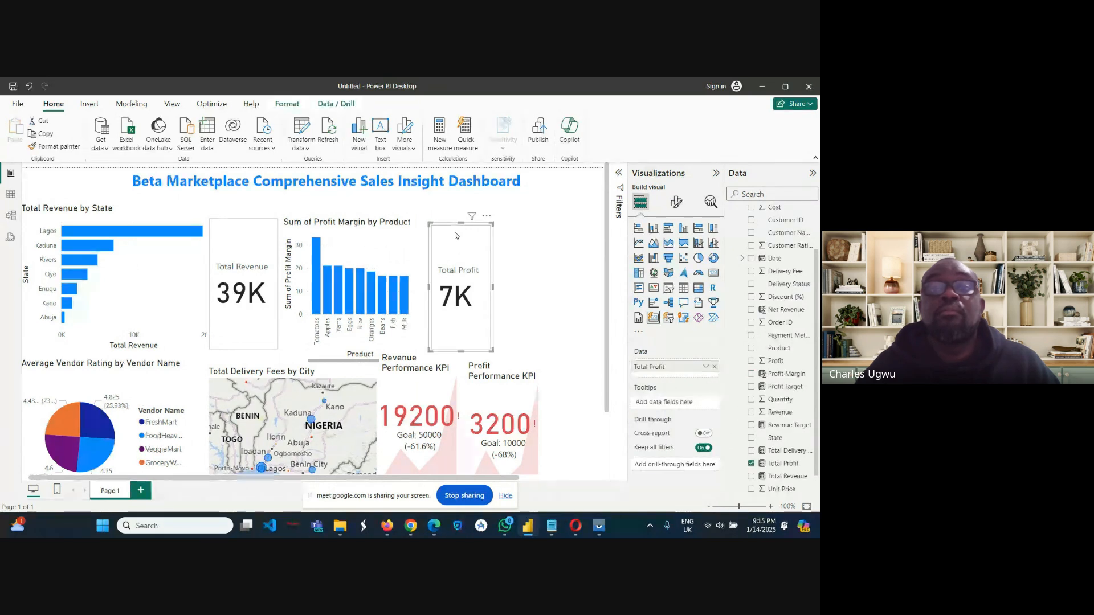
pyautogui.moveTo(455, 235); pyautogui.dragTo(443, 235)
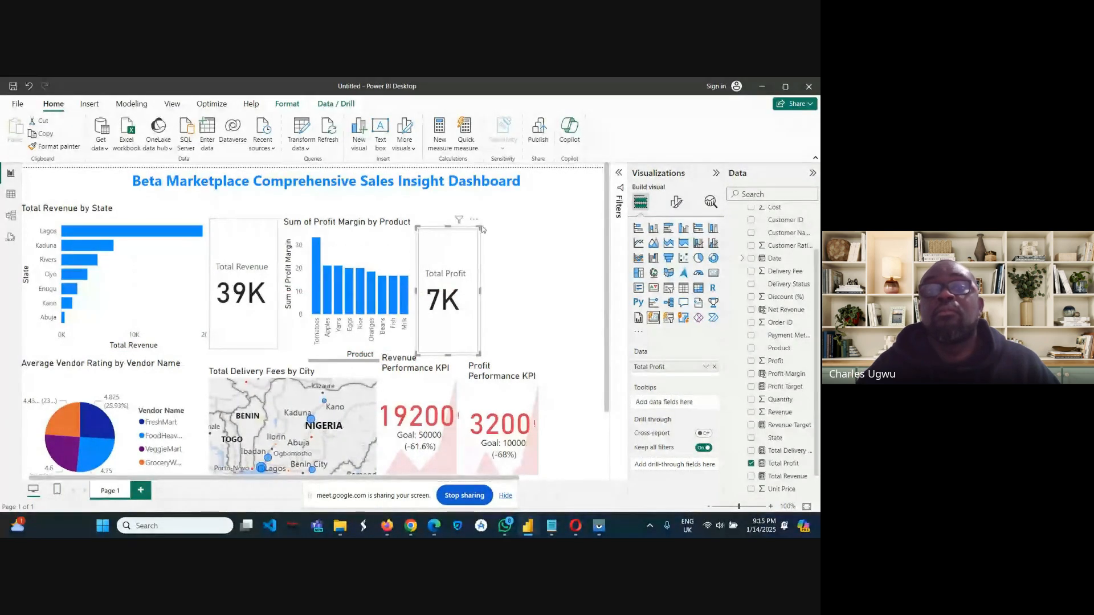
# Add a new blank KPI visual to the report and place it directly beside the Total Profit card.
pyautogui.click(511, 244)
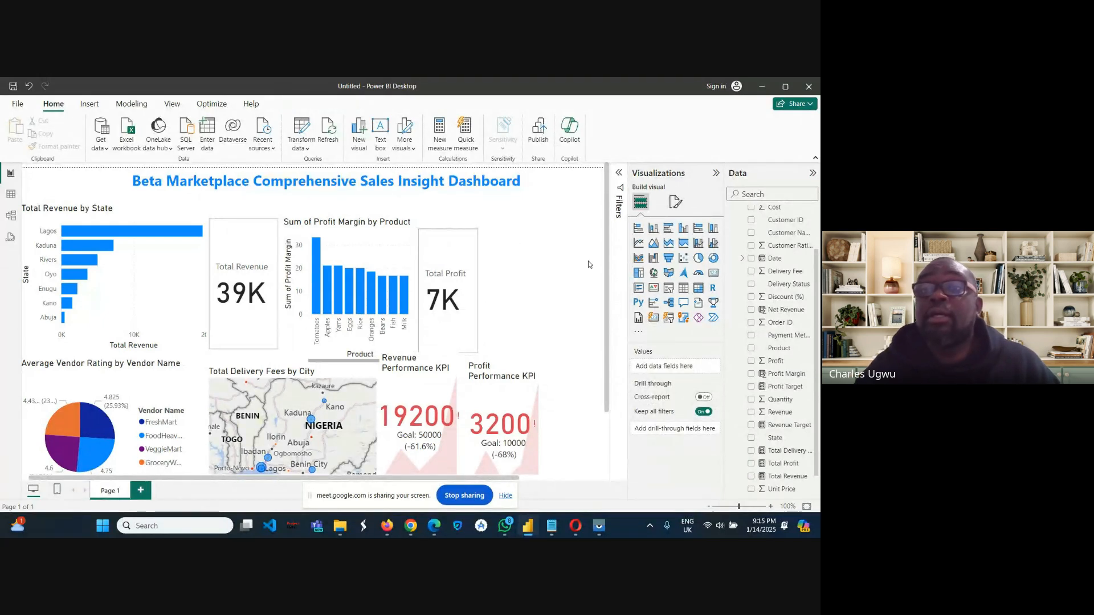
pyautogui.click(655, 290)
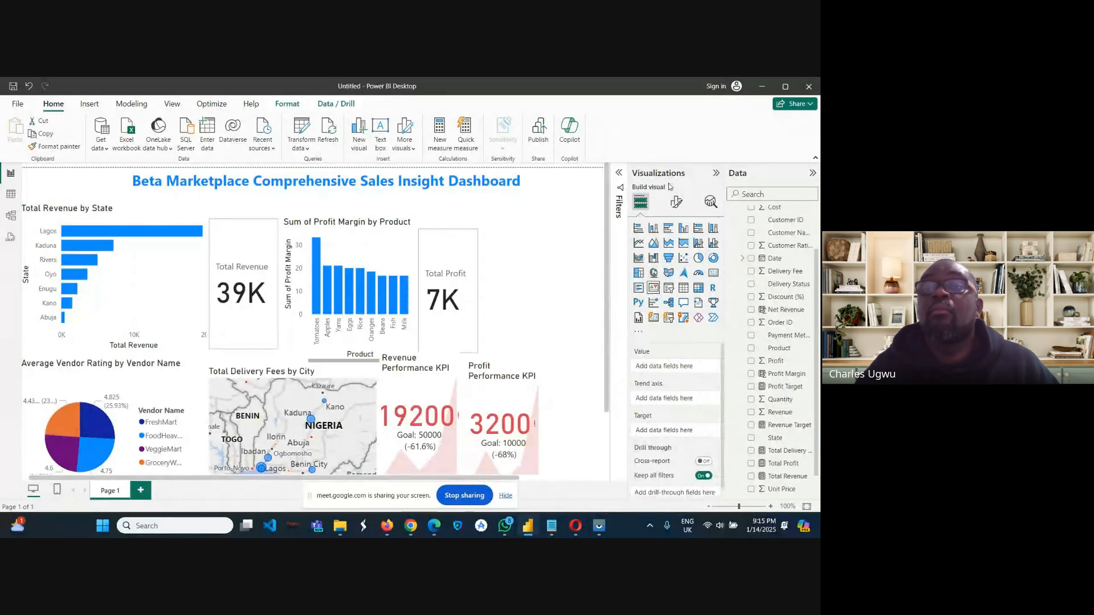
pyautogui.click(716, 173)
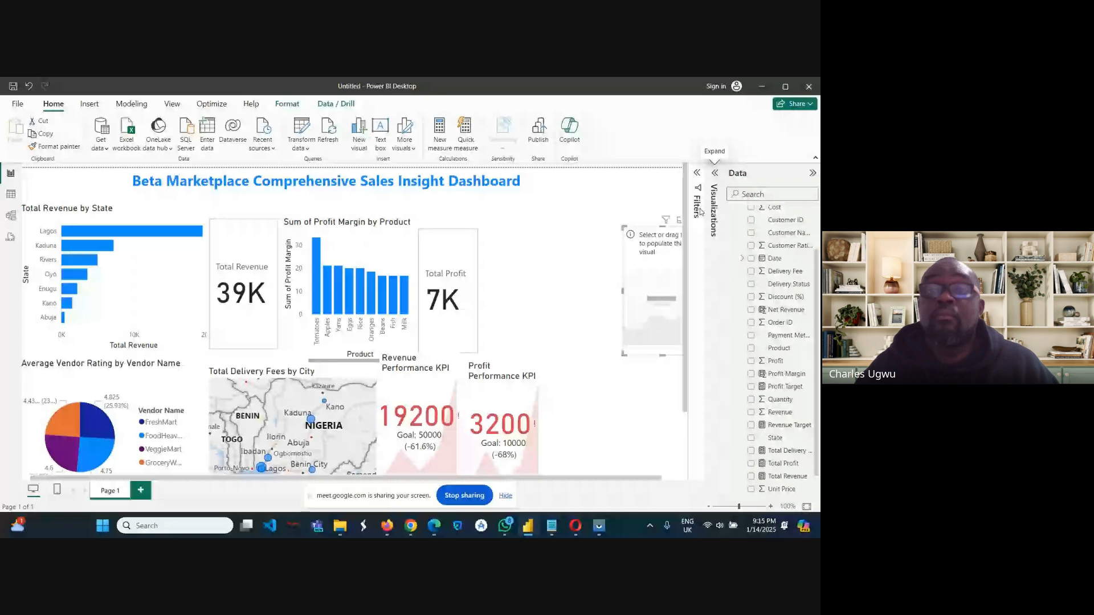
pyautogui.moveTo(664, 237); pyautogui.dragTo(523, 240)
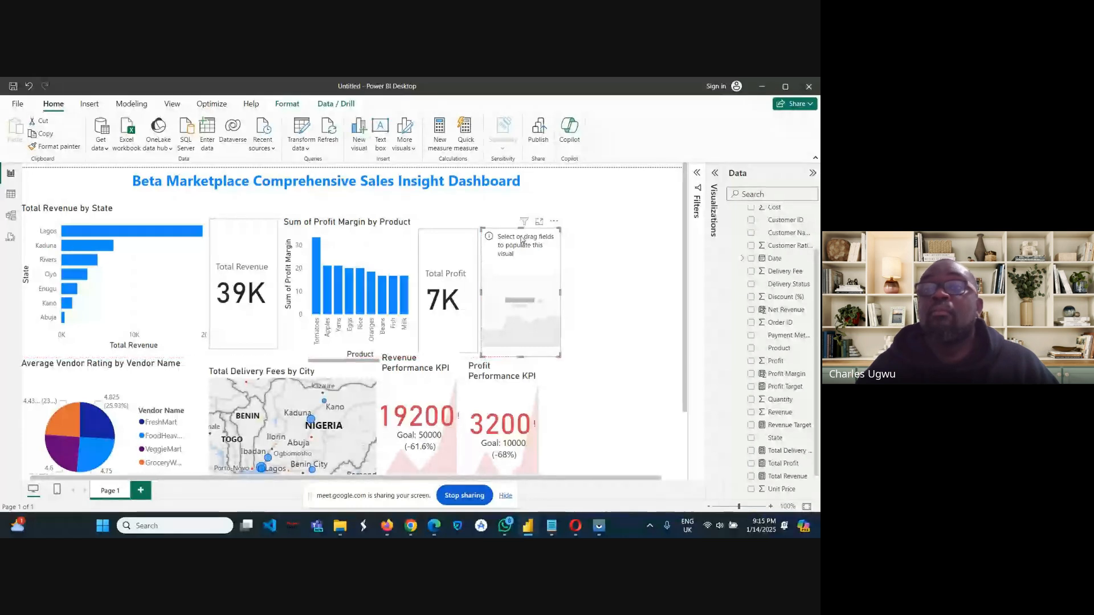
# Assign Average Vendor Rating as the value and Date as the trend axis of the new KPI visual.
pyautogui.click(716, 173)
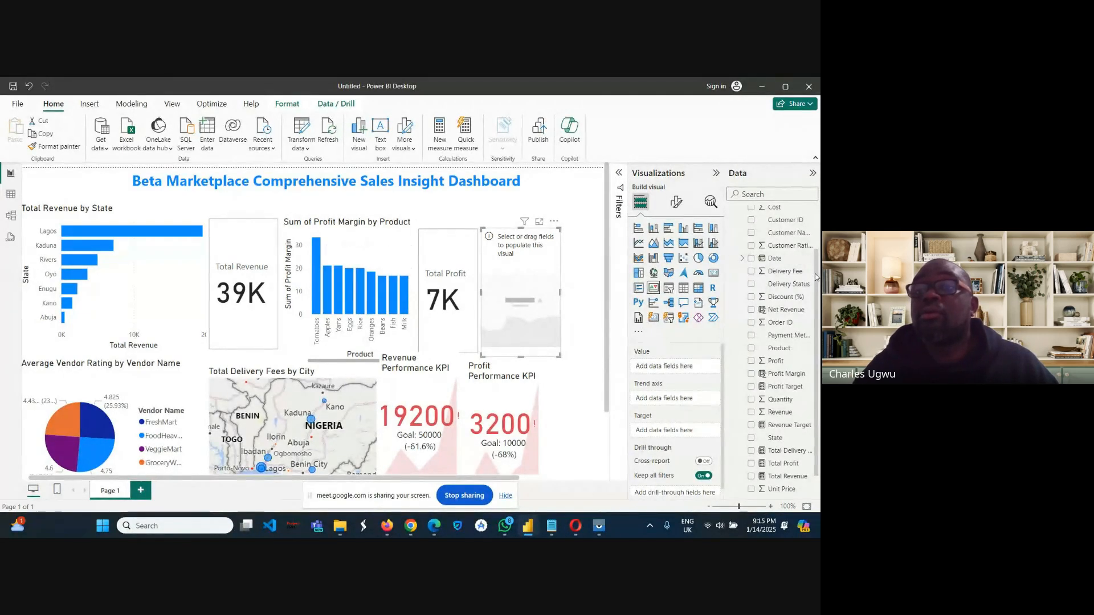
pyautogui.moveTo(818, 284); pyautogui.dragTo(819, 224)
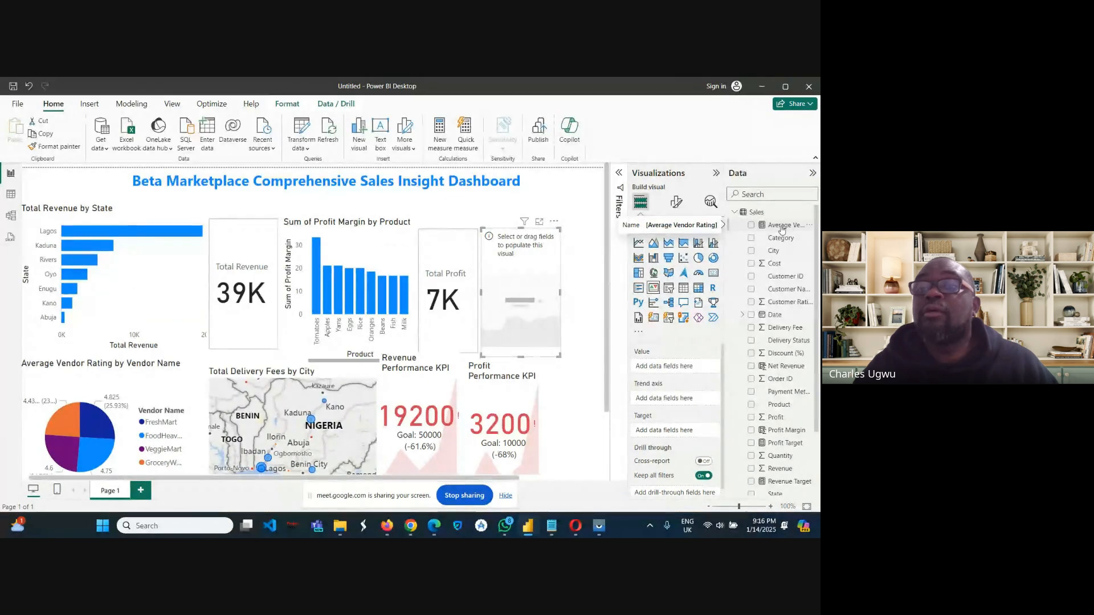
pyautogui.moveTo(782, 229); pyautogui.dragTo(670, 372)
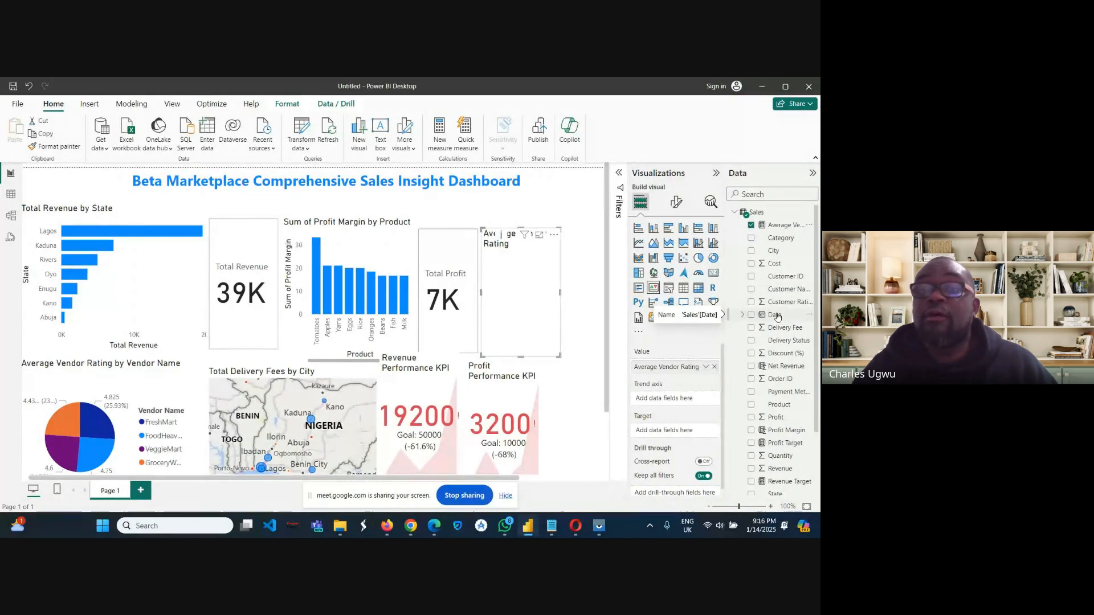
pyautogui.moveTo(777, 317); pyautogui.dragTo(665, 400)
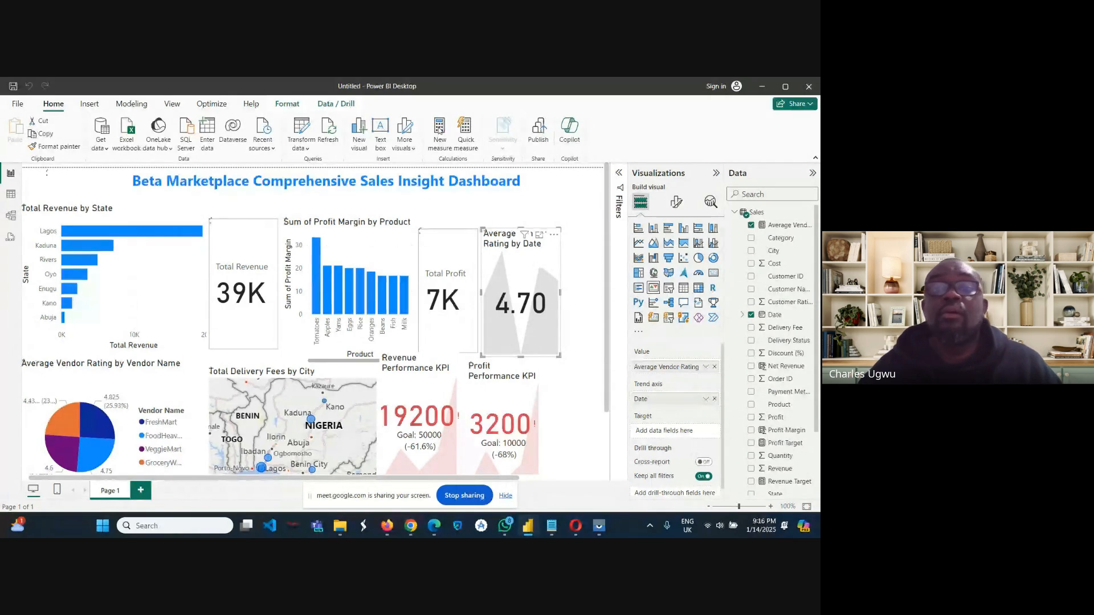
# Create a new measure named Vendor Rating Target with a fixed value of 4.5.
pyautogui.click(439, 131)
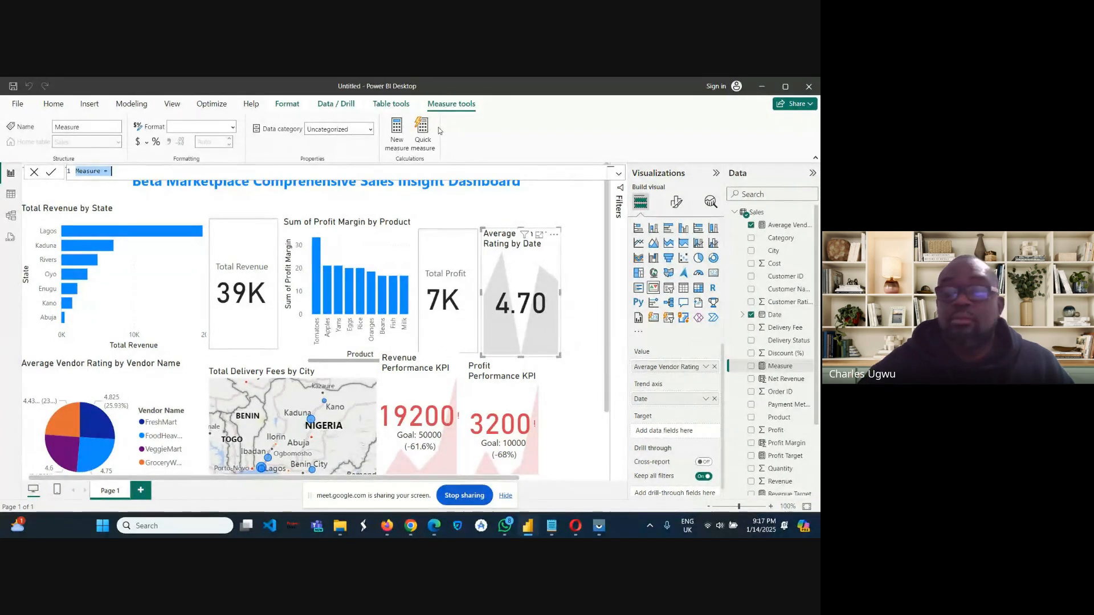
pyautogui.press('BackSpace')
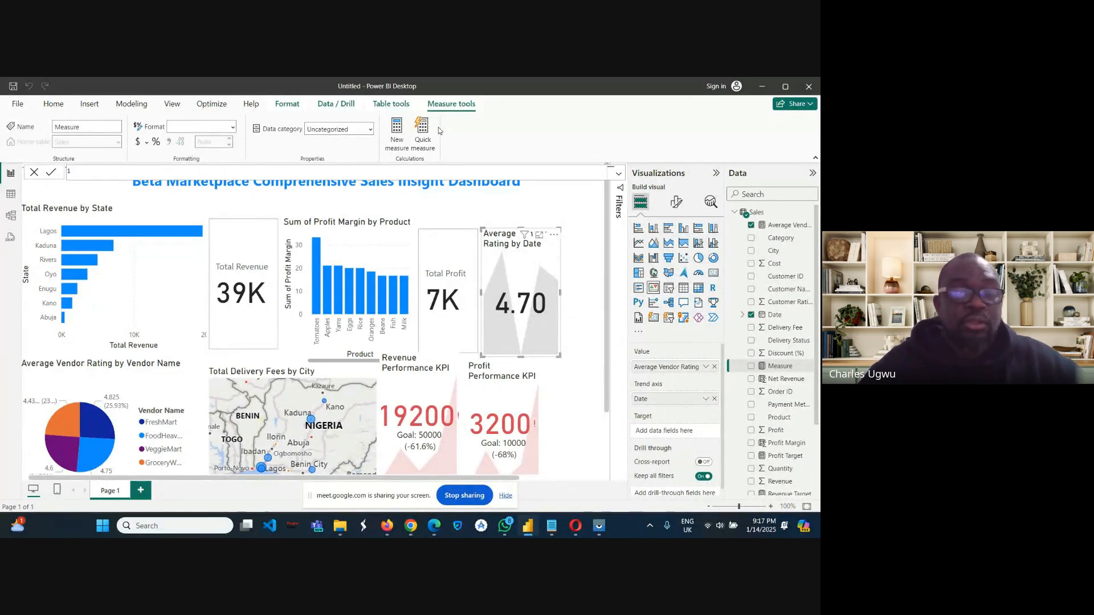
pyautogui.write('V')
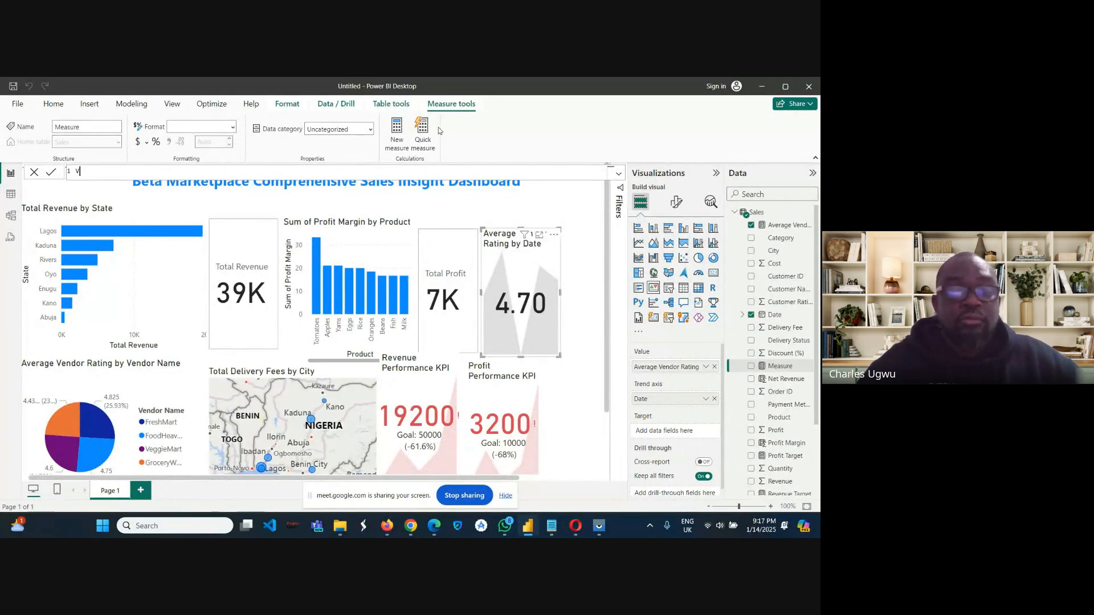
pyautogui.write('endo')
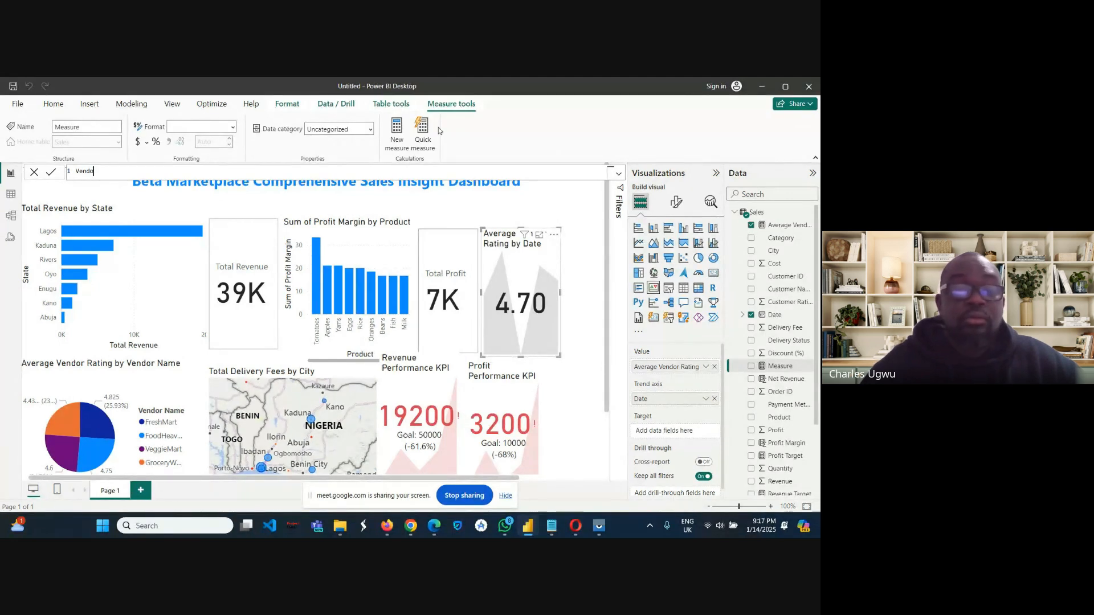
pyautogui.write('r ')
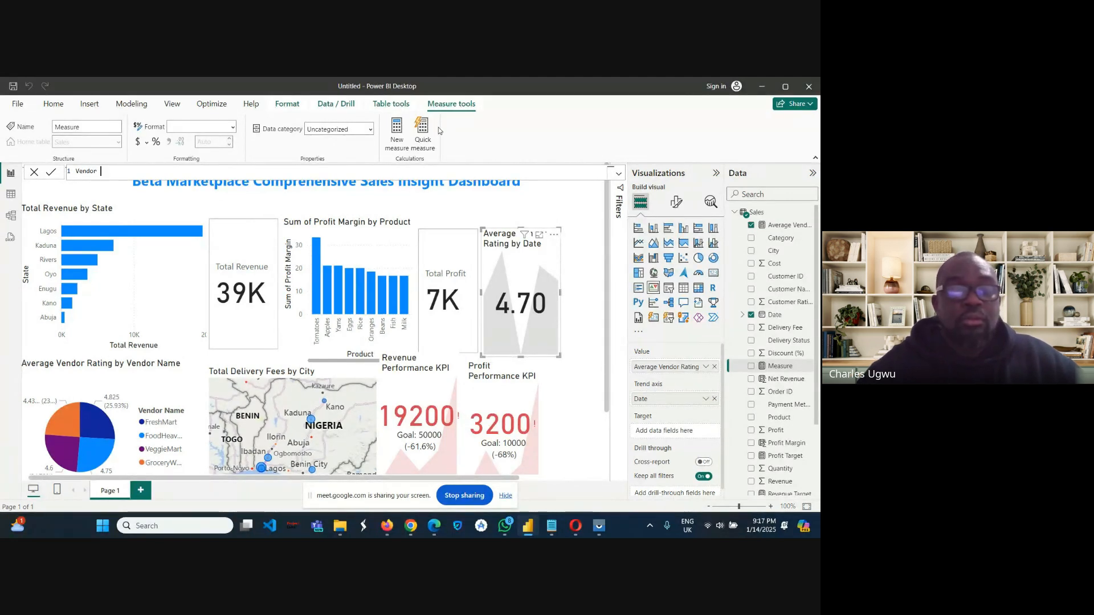
pyautogui.write('Rat')
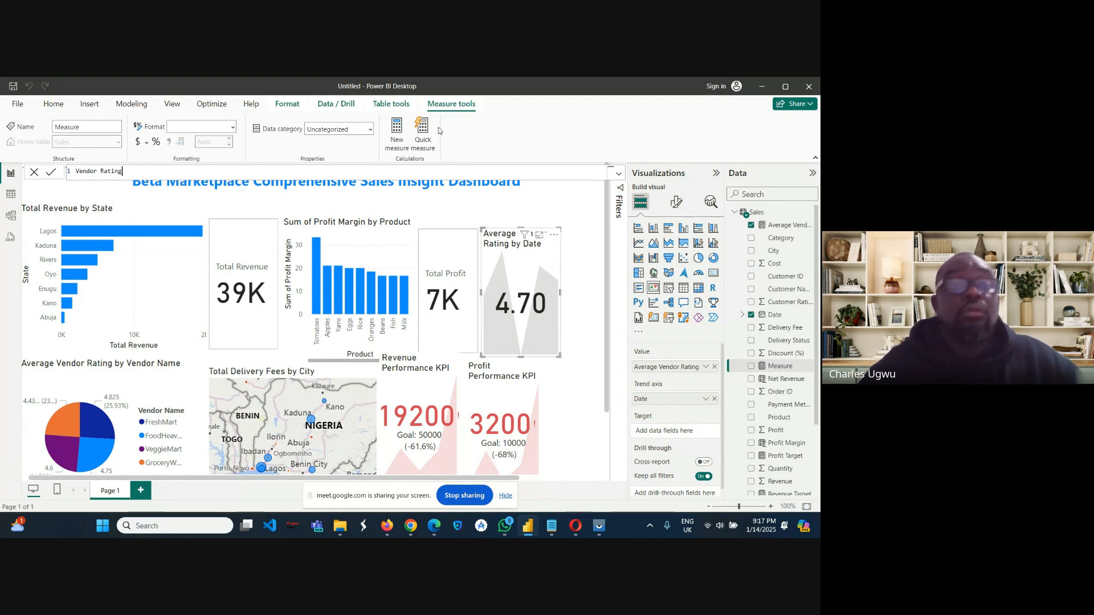
pyautogui.write('ing ')
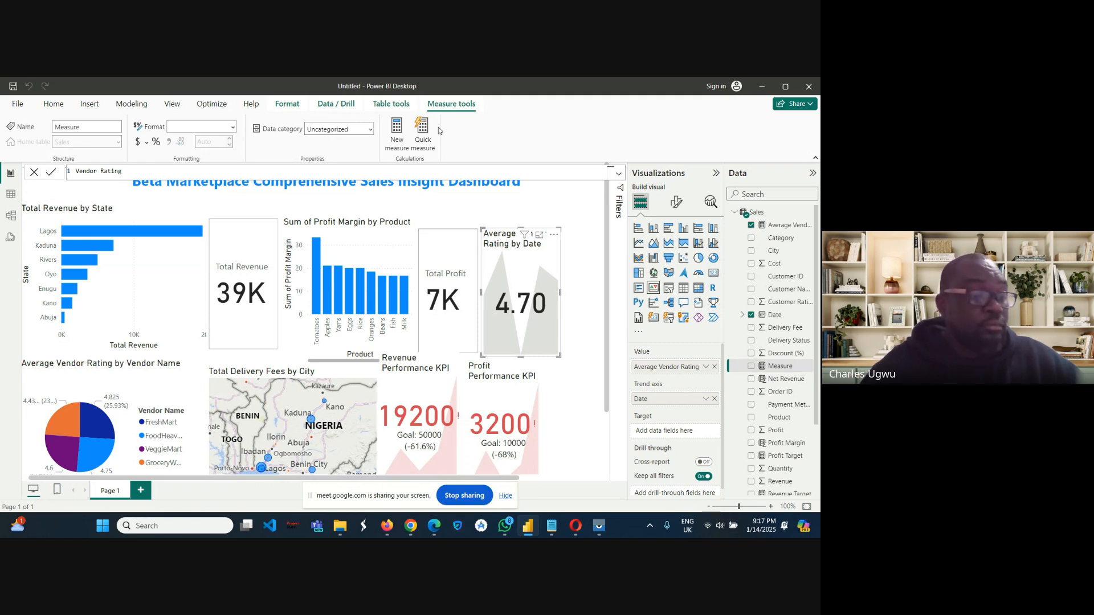
pyautogui.write('T')
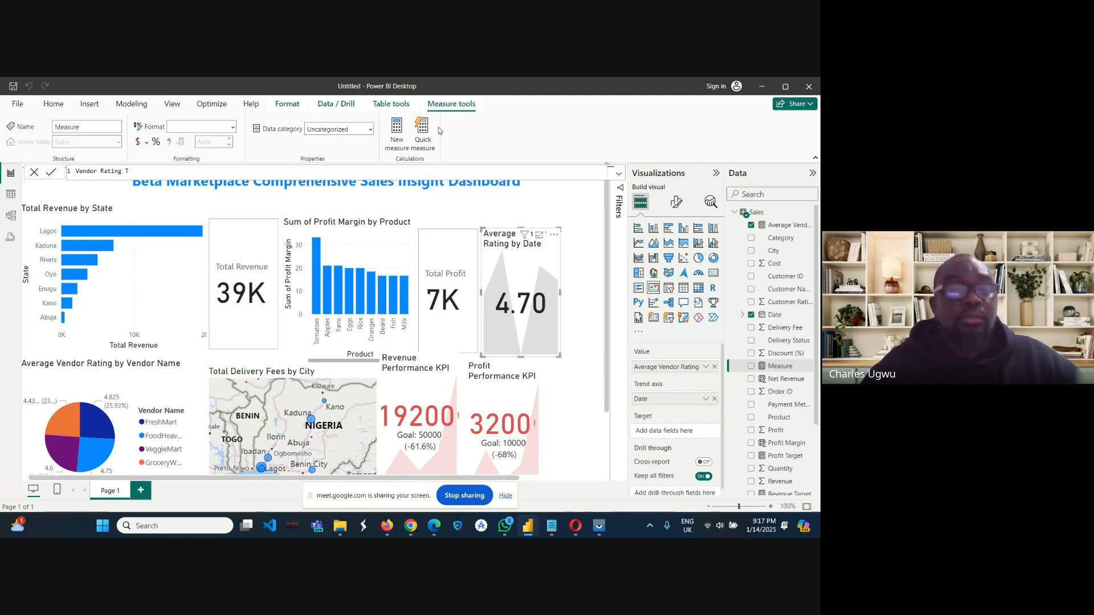
pyautogui.write('arget')
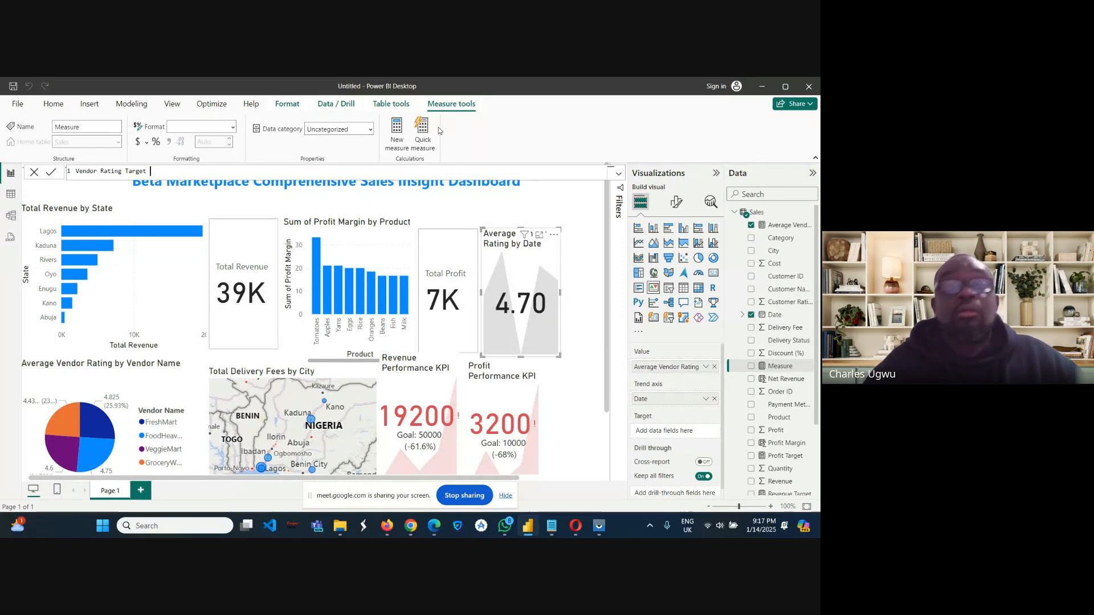
pyautogui.write('=')
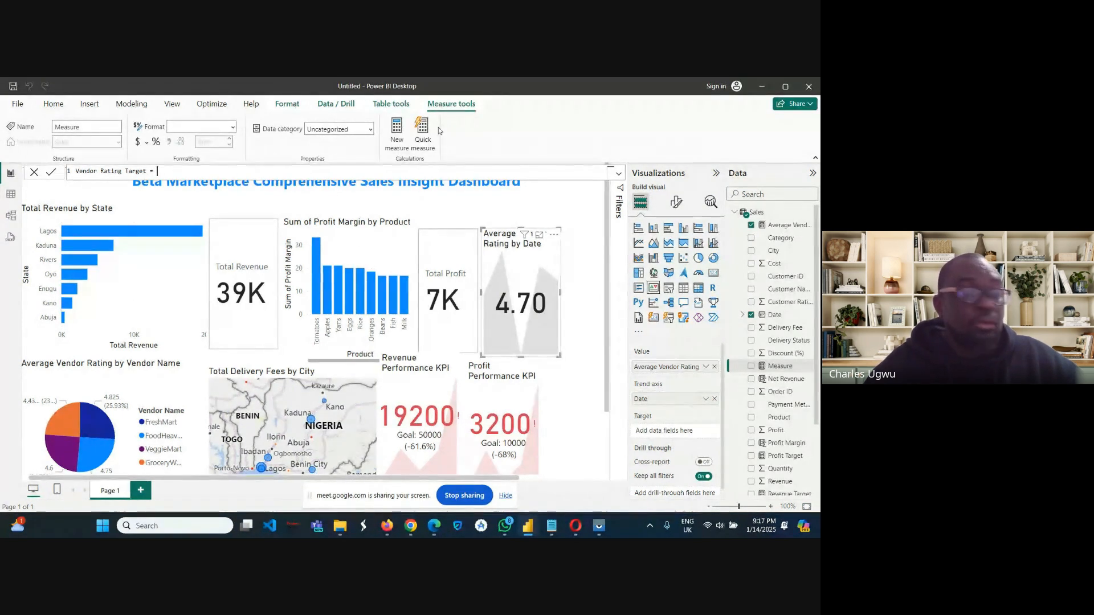
pyautogui.write(' 4')
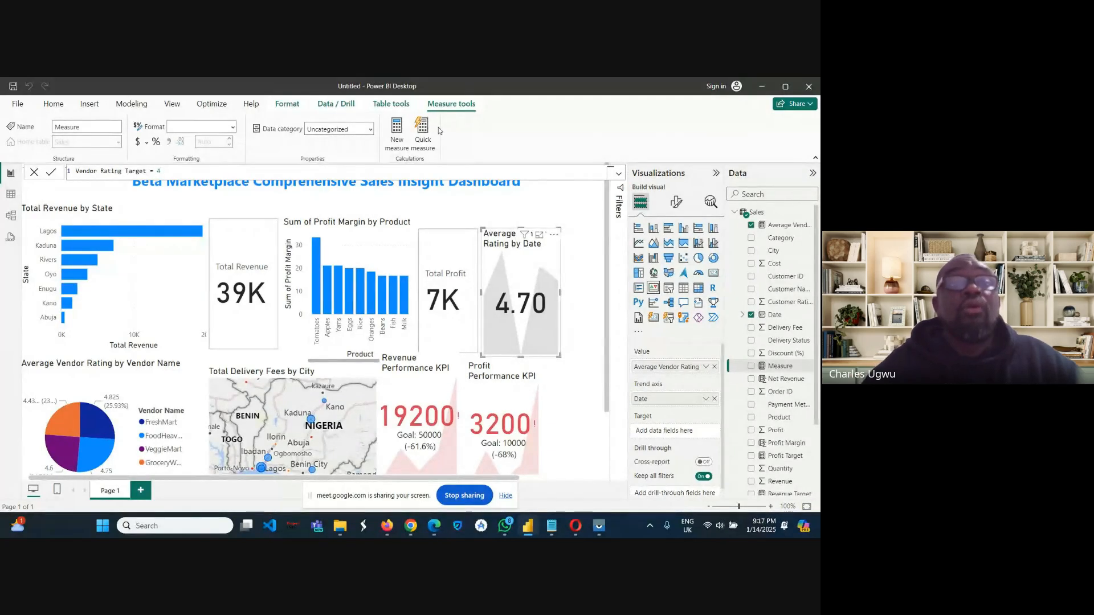
pyautogui.write('.')
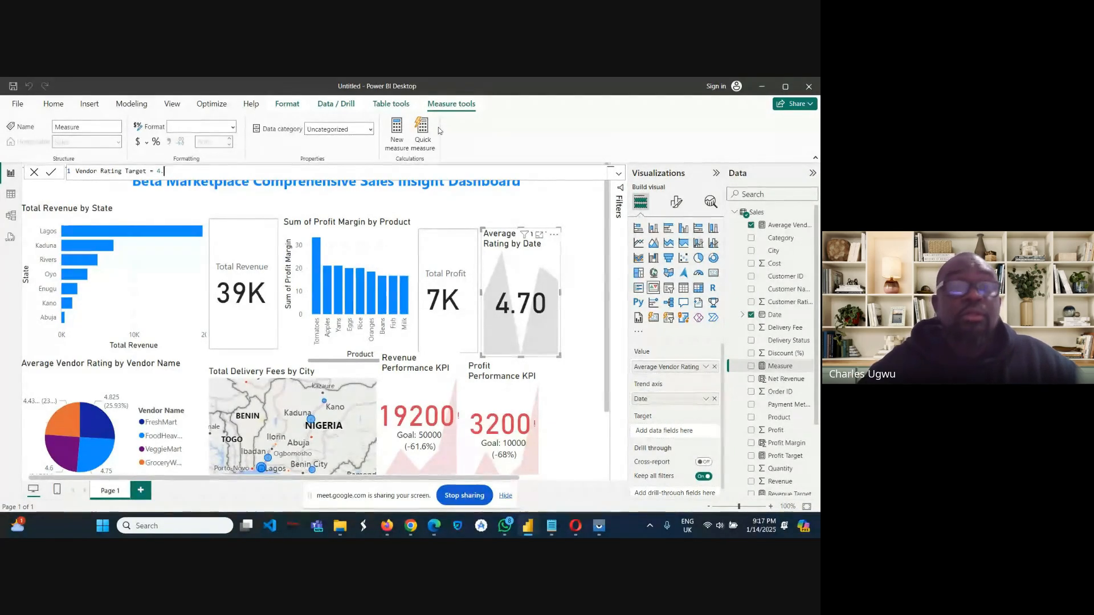
pyautogui.write('5')
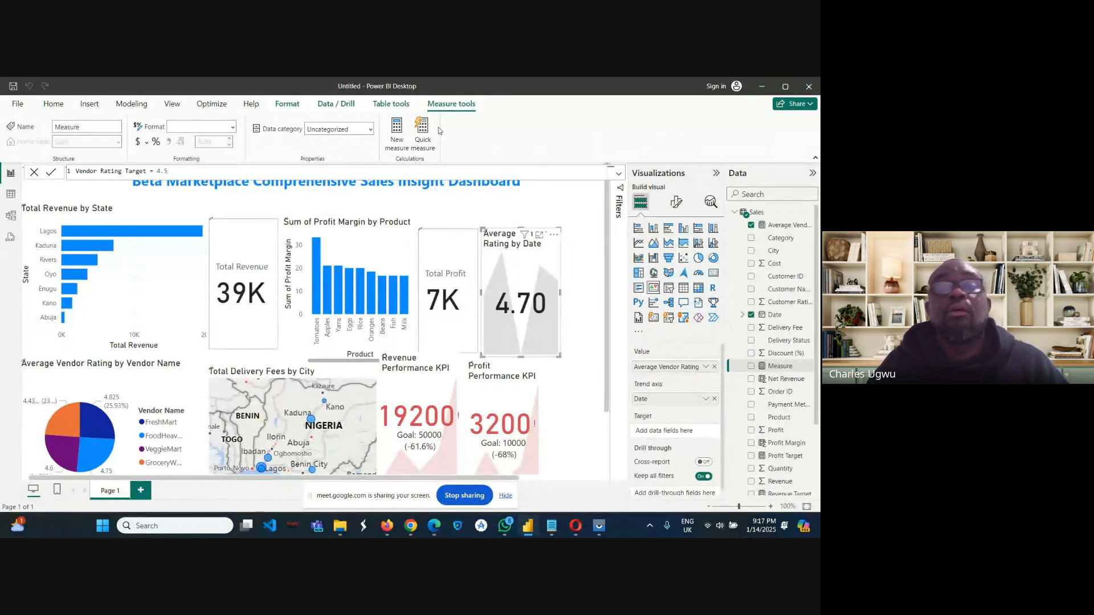
pyautogui.press('Return')
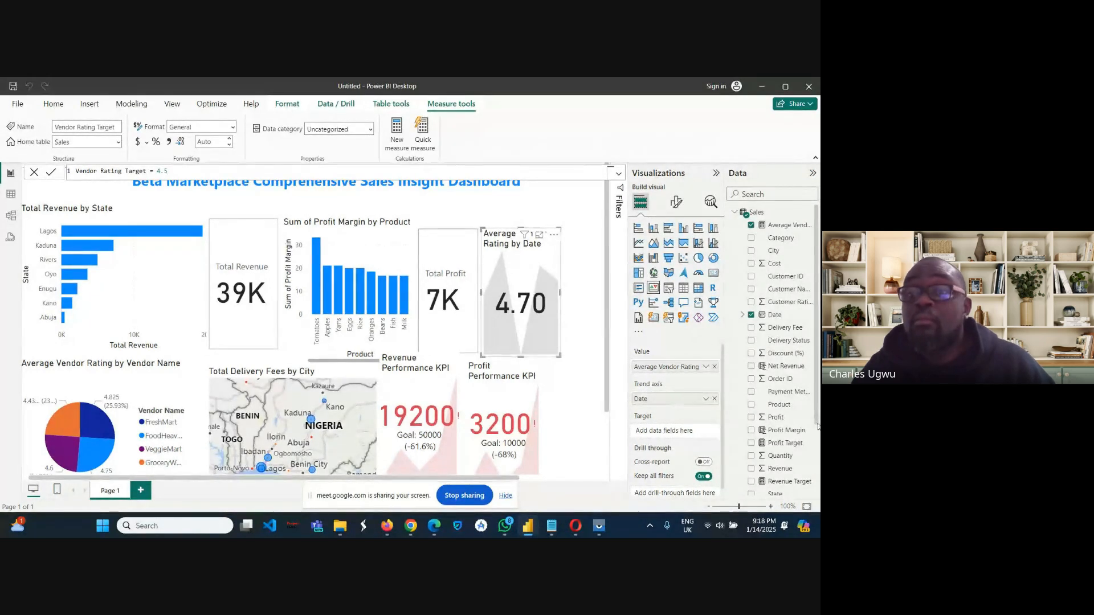
# Assign the Vendor Rating Target measure as the target of the average vendor rating KPI.
pyautogui.moveTo(816, 399); pyautogui.dragTo(819, 476)
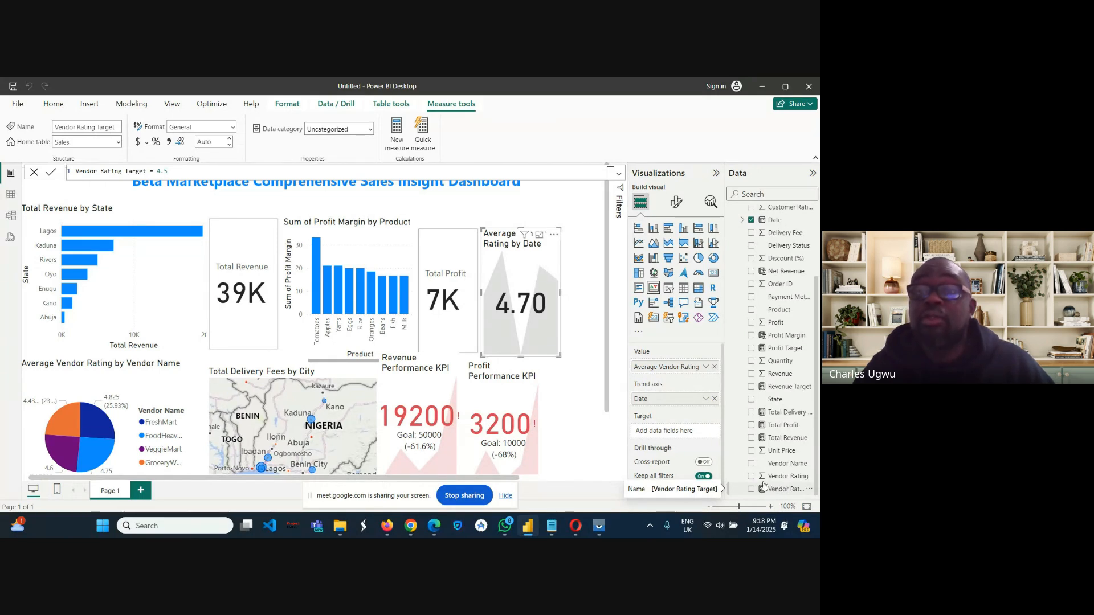
pyautogui.moveTo(764, 486); pyautogui.dragTo(653, 431)
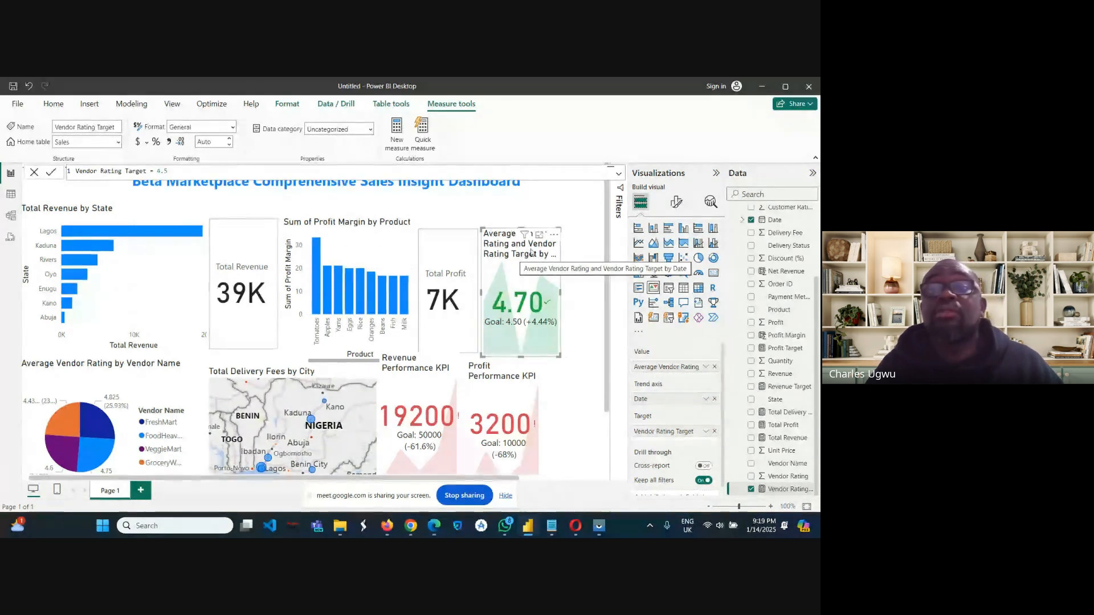
# Change the title of the vendor rating KPI to "Vendor Satisfaction KPI".
pyautogui.click(677, 204)
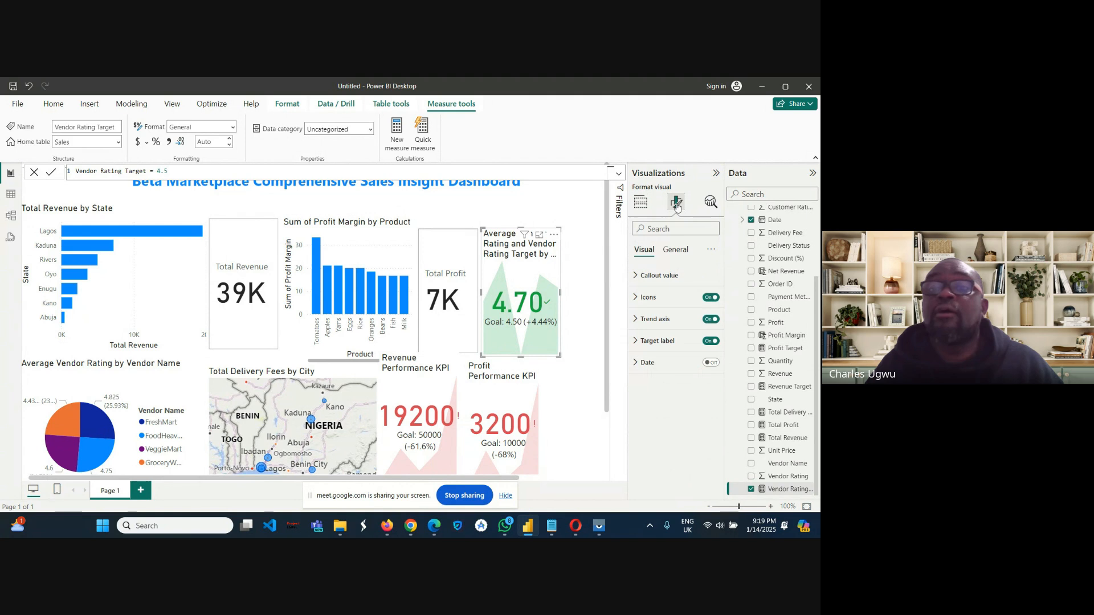
pyautogui.click(677, 255)
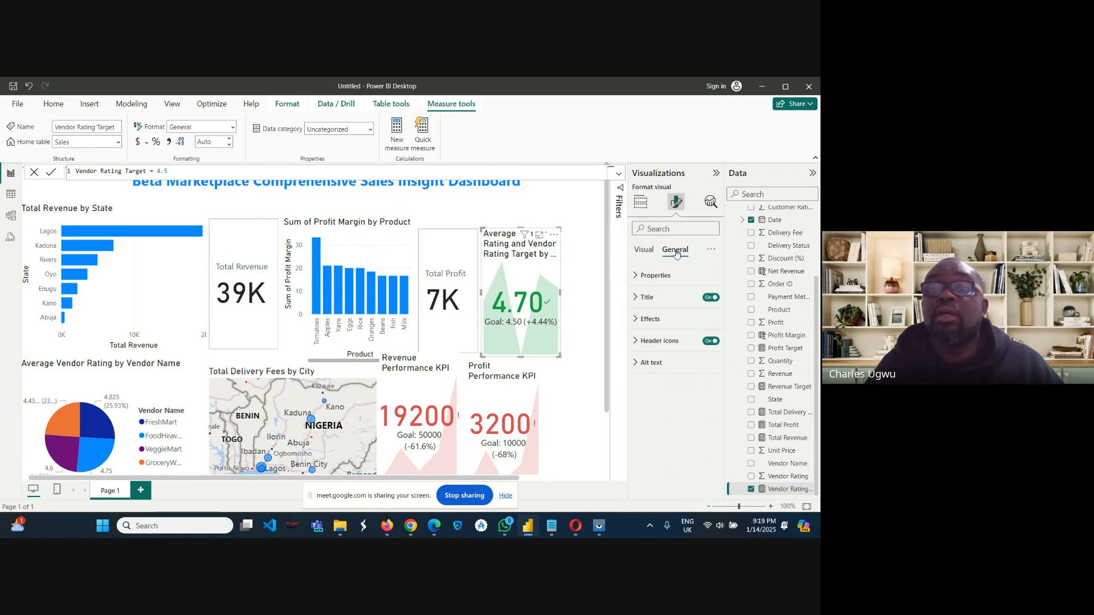
pyautogui.click(648, 298)
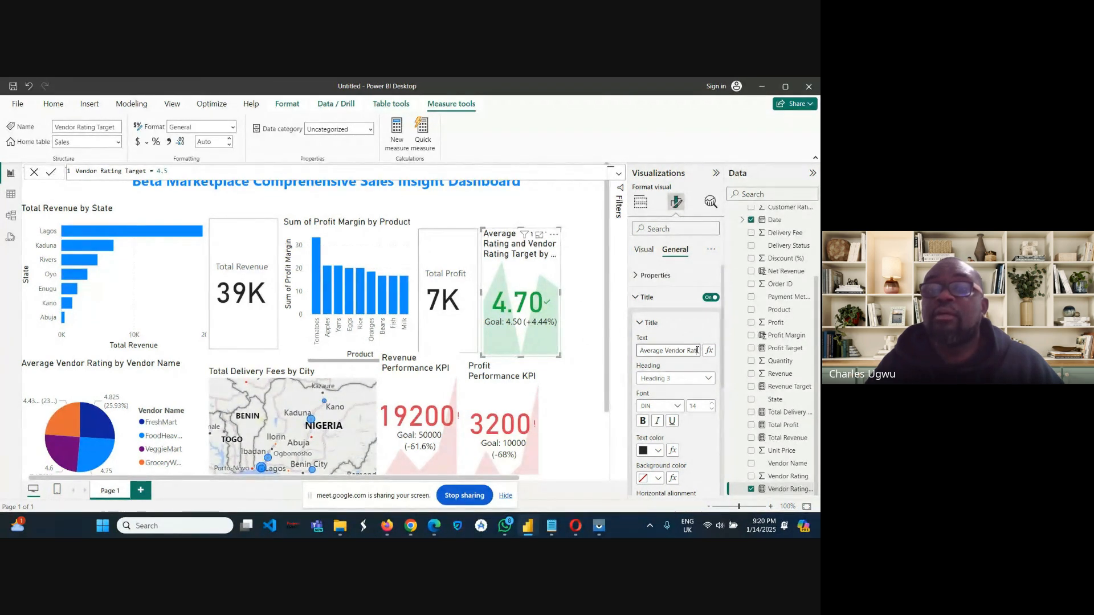
pyautogui.press('Right')
pyautogui.press('Right')
pyautogui.press('Right')
pyautogui.press('Right')
pyautogui.press('Right')
pyautogui.press('Right')
pyautogui.press('Right')
pyautogui.press('Right')
pyautogui.press('Right')
pyautogui.press('Right')
pyautogui.press('Right')
pyautogui.press('Right')
pyautogui.press('Right')
pyautogui.press('Right')
pyautogui.press('Right')
pyautogui.press('Right')
pyautogui.press('Right')
pyautogui.press('Right')
pyautogui.press('Right')
pyautogui.press('Right')
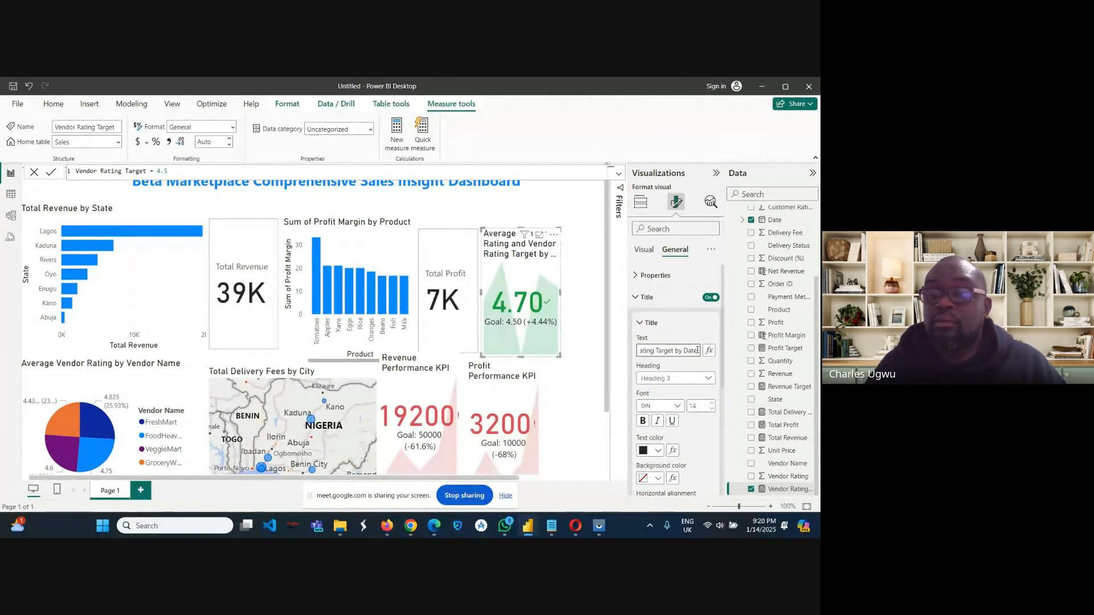
pyautogui.press('BackSpace')
pyautogui.press('BackSpace')
pyautogui.press('BackSpace')
pyautogui.press('BackSpace')
pyautogui.press('BackSpace')
pyautogui.press('BackSpace')
pyautogui.press('BackSpace')
pyautogui.press('BackSpace')
pyautogui.press('BackSpace')
pyautogui.press('BackSpace')
pyautogui.press('BackSpace')
pyautogui.press('BackSpace')
pyautogui.press('BackSpace')
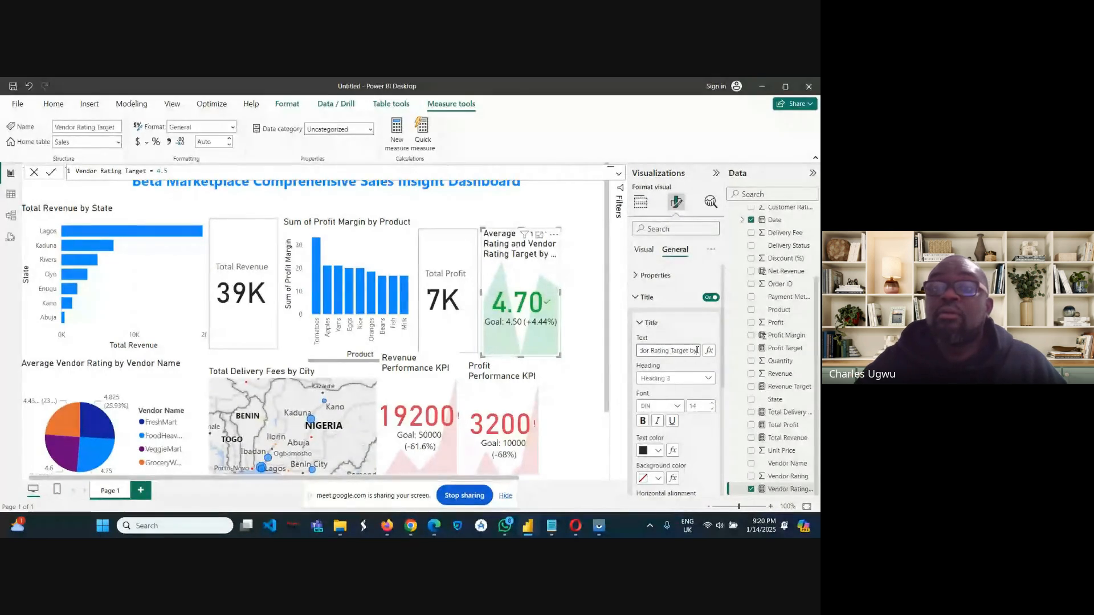
pyautogui.press('BackSpace')
pyautogui.press('BackSpace')
pyautogui.press('BackSpace')
pyautogui.press('BackSpace')
pyautogui.press('BackSpace')
pyautogui.press('BackSpace')
pyautogui.press('BackSpace')
pyautogui.press('BackSpace')
pyautogui.press('BackSpace')
pyautogui.press('BackSpace')
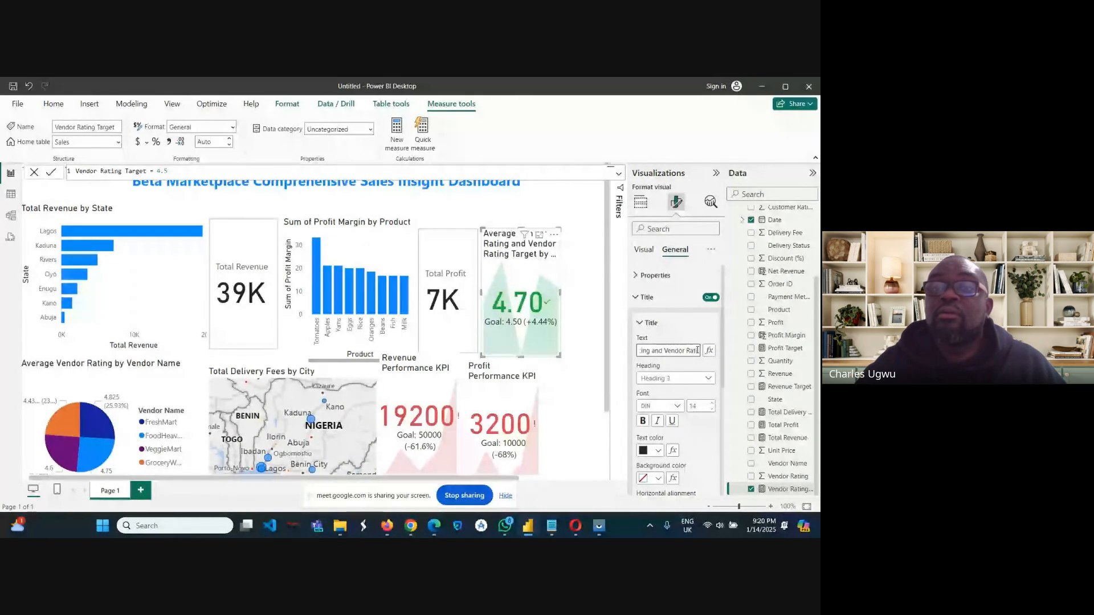
pyautogui.press('BackSpace')
pyautogui.press('BackSpace')
pyautogui.press('BackSpace')
pyautogui.press('BackSpace')
pyautogui.press('BackSpace')
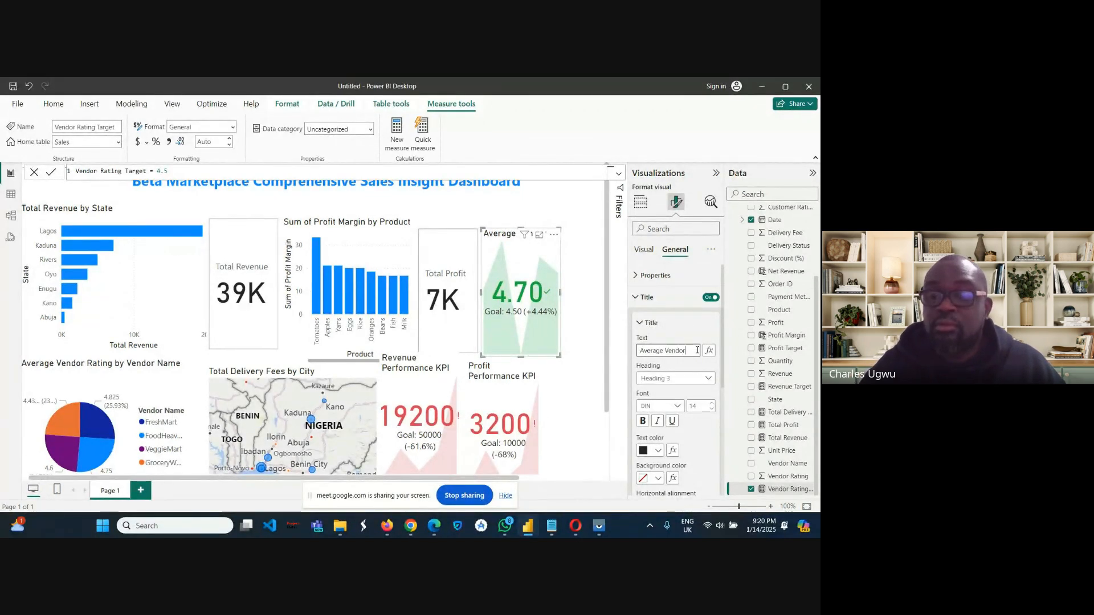
pyautogui.press('Left')
pyautogui.press('Left')
pyautogui.press('Left')
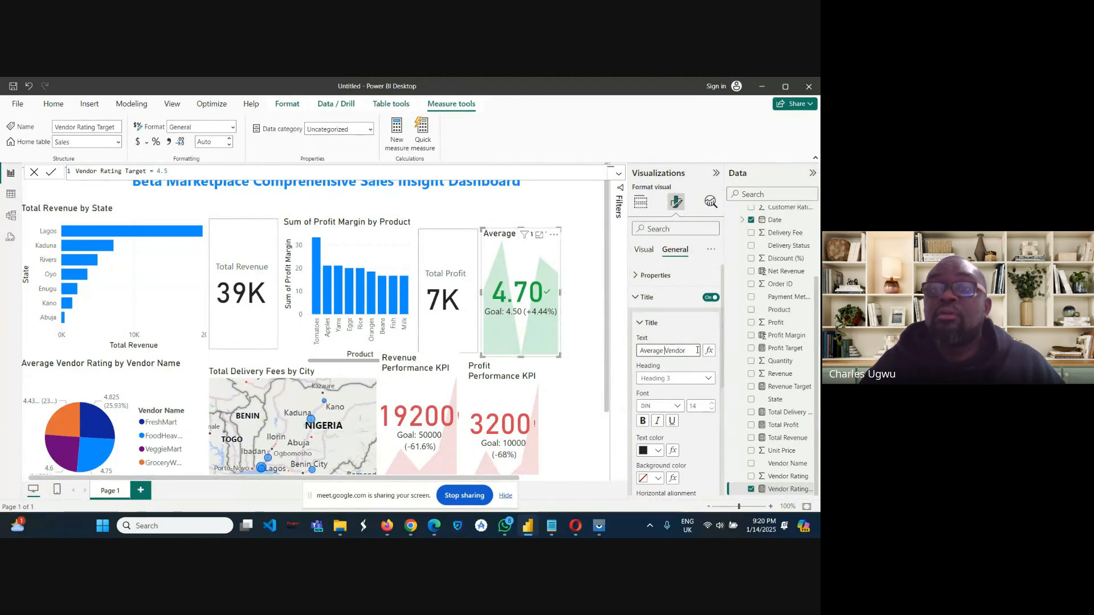
pyautogui.press('BackSpace')
pyautogui.press('BackSpace')
pyautogui.press('BackSpace')
pyautogui.press('BackSpace')
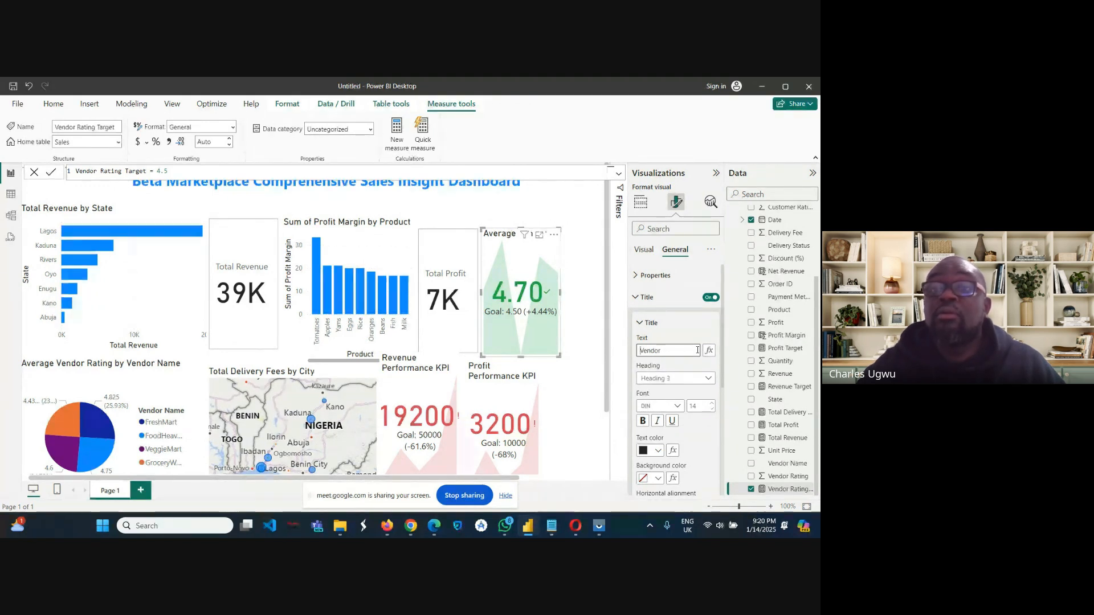
pyautogui.press('Right')
pyautogui.press('Right')
pyautogui.press('Right')
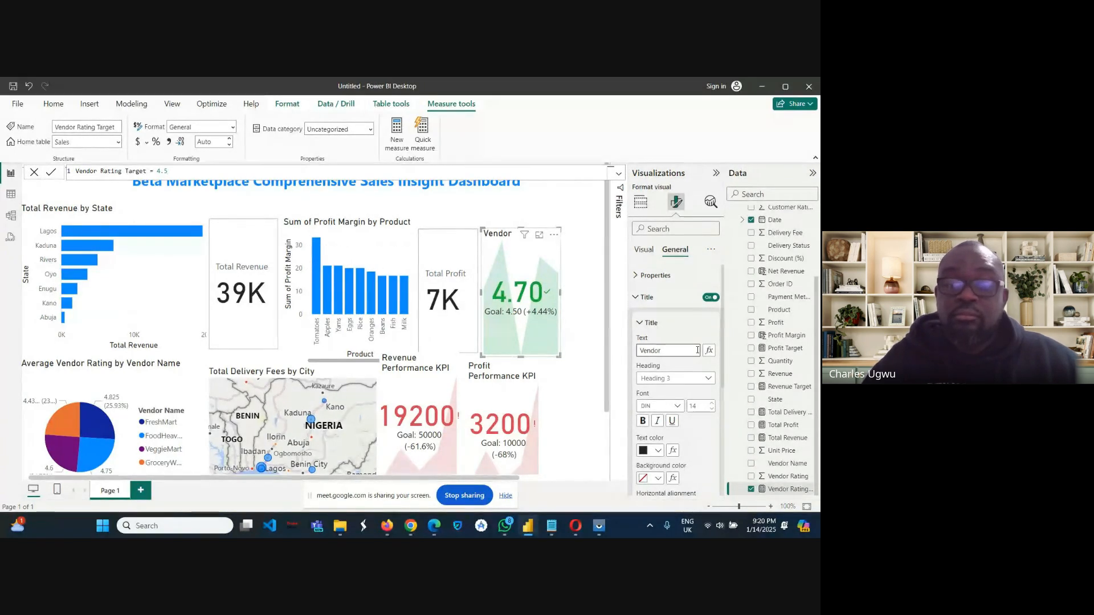
pyautogui.write('Satisfaction KPI')
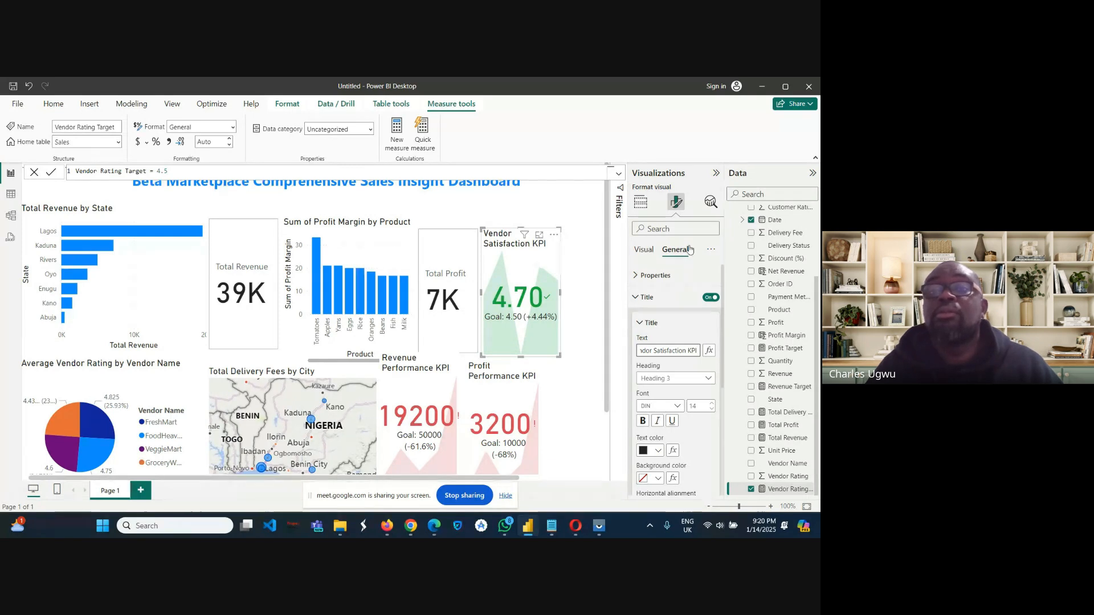
pyautogui.click(640, 202)
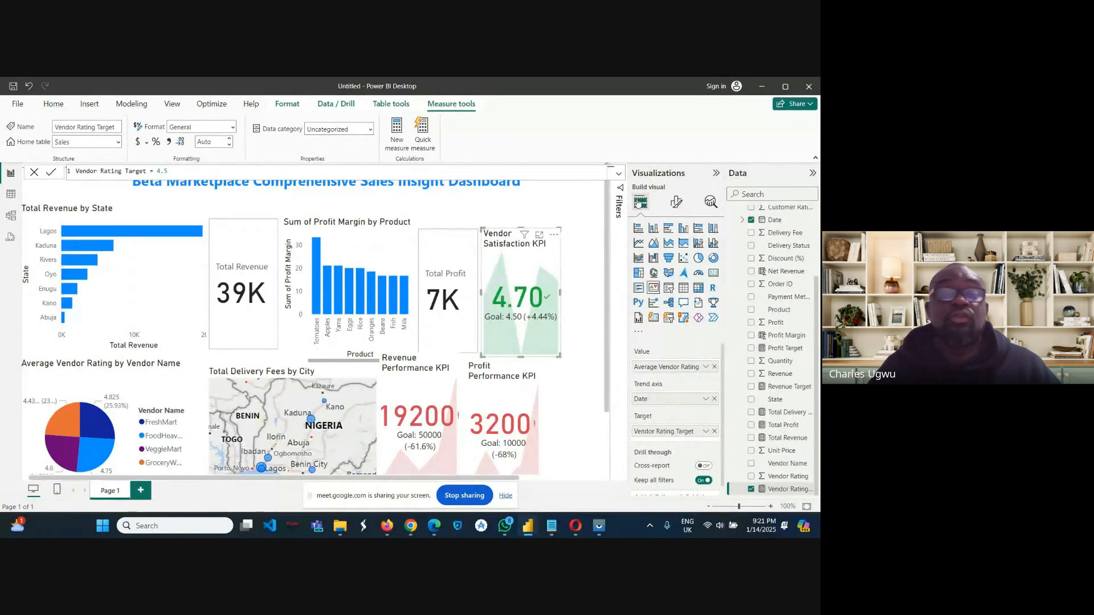
# Add a slicer for the State field in the empty area beside the Vendor Satisfaction KPI.
pyautogui.click(587, 324)
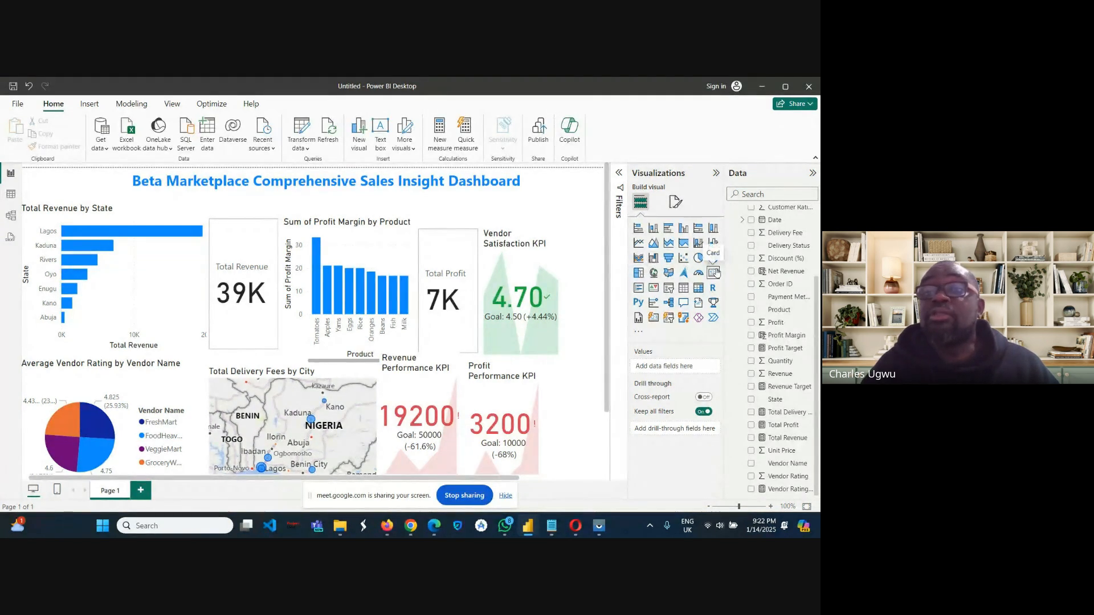
pyautogui.click(669, 289)
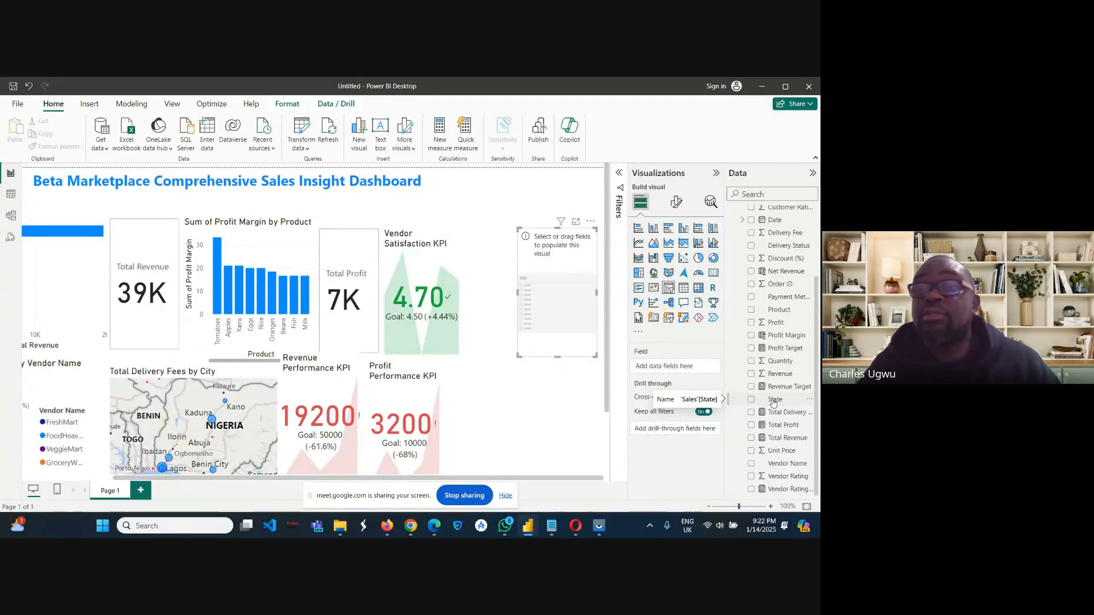
pyautogui.moveTo(773, 402); pyautogui.dragTo(654, 369)
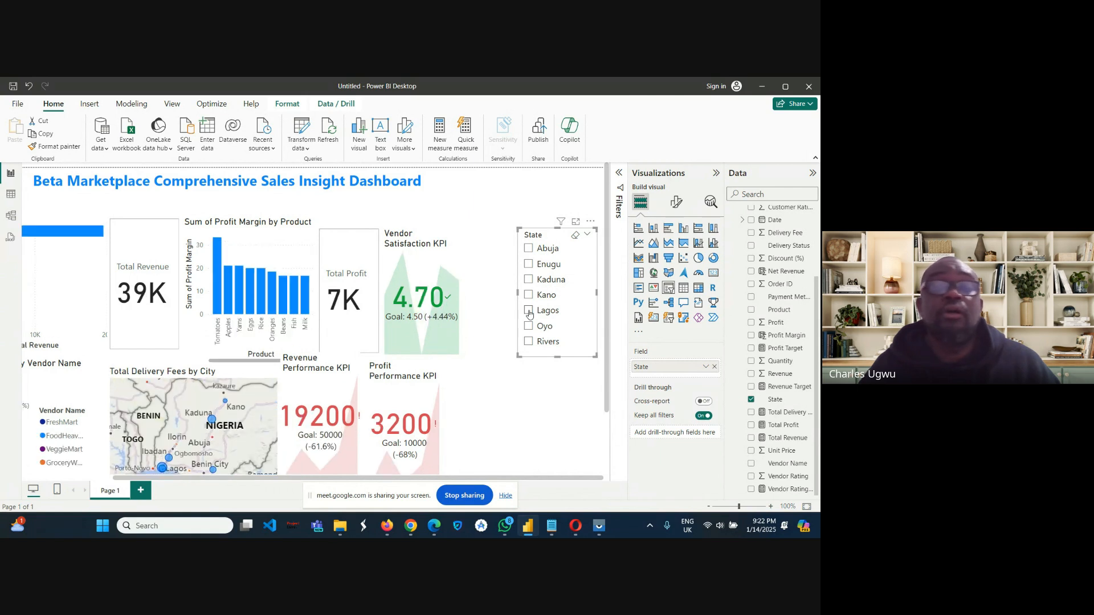
# Test the State slicer by filtering the dashboard by Lagos, Abuja, Oyo, Enugu, Kaduna, Kano and Rivers in turn, and clear the selection.
pyautogui.click(529, 311)
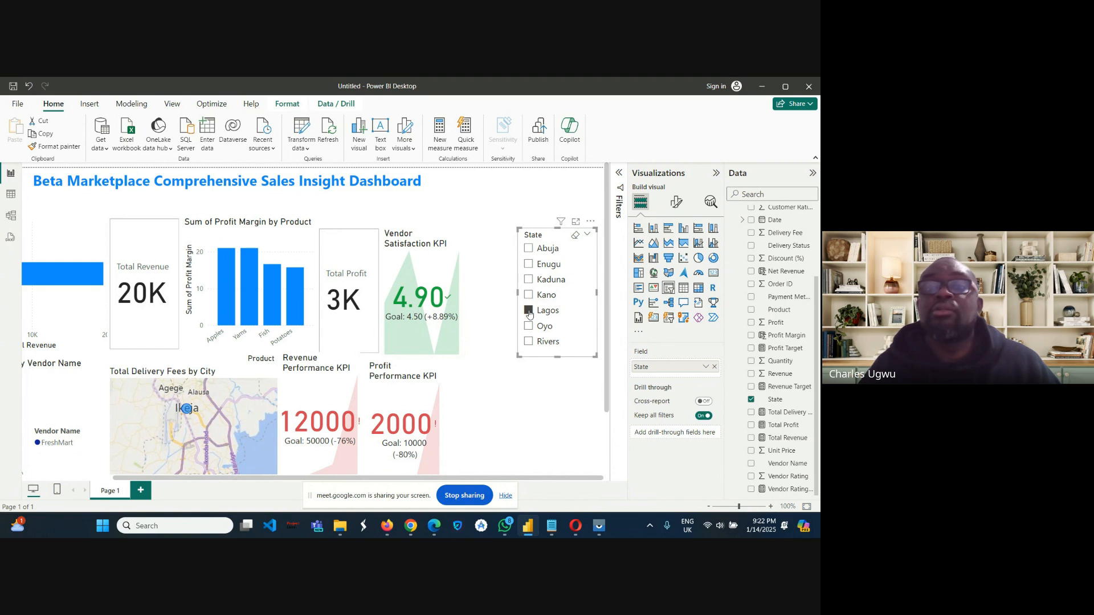
pyautogui.click(529, 311)
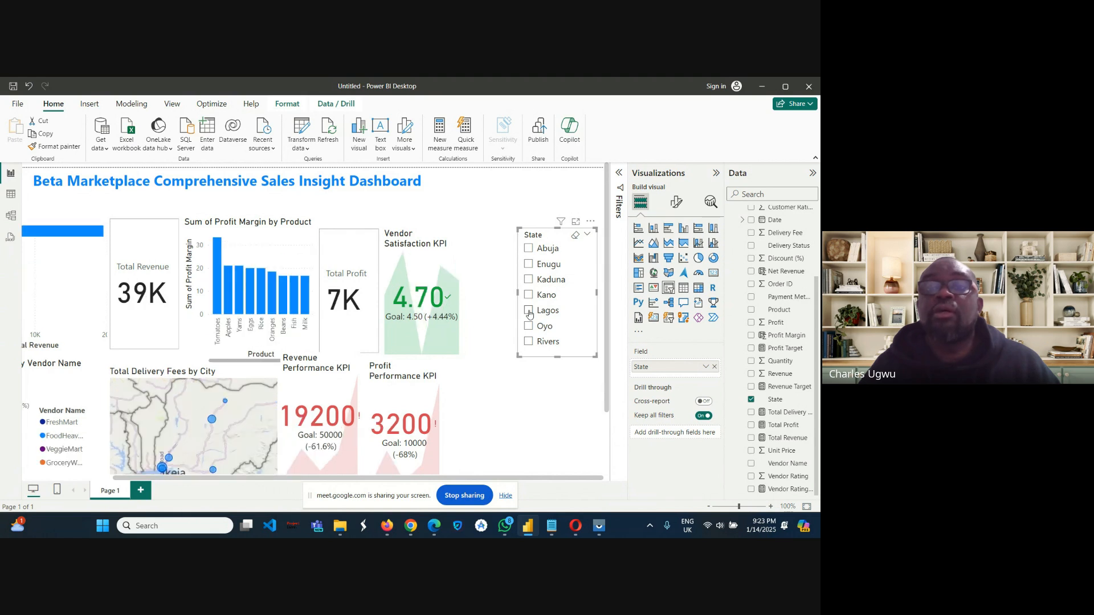
pyautogui.click(530, 250)
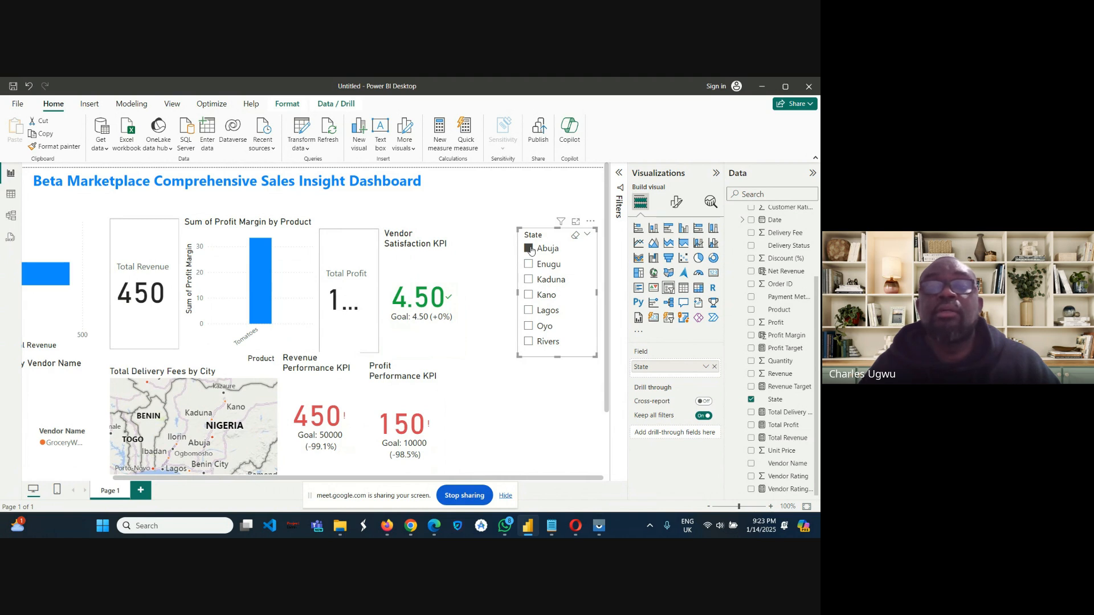
pyautogui.click(530, 250)
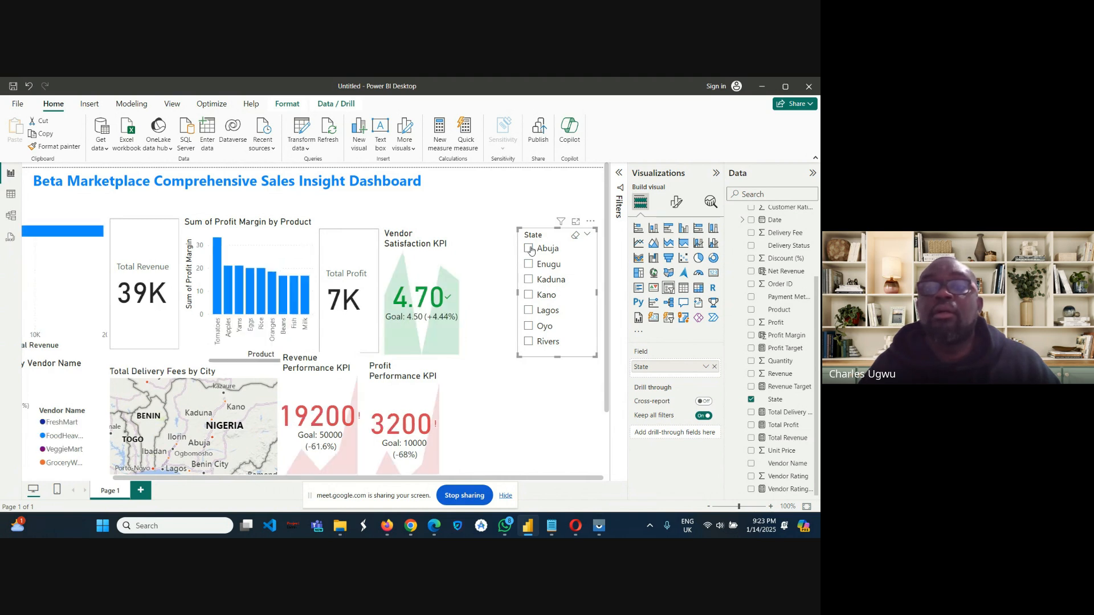
pyautogui.click(529, 327)
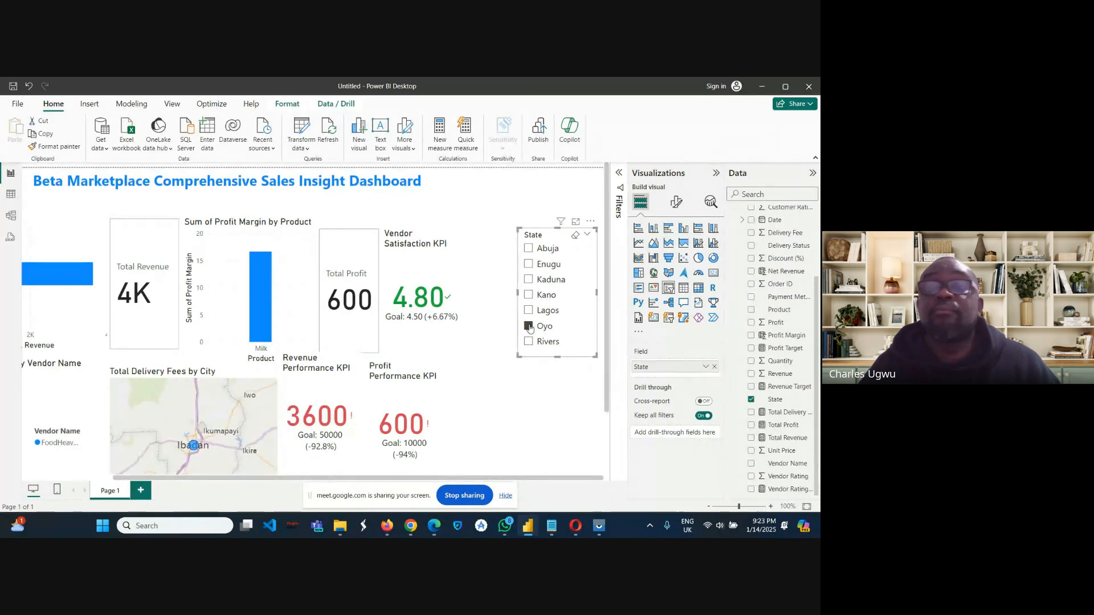
pyautogui.click(529, 327)
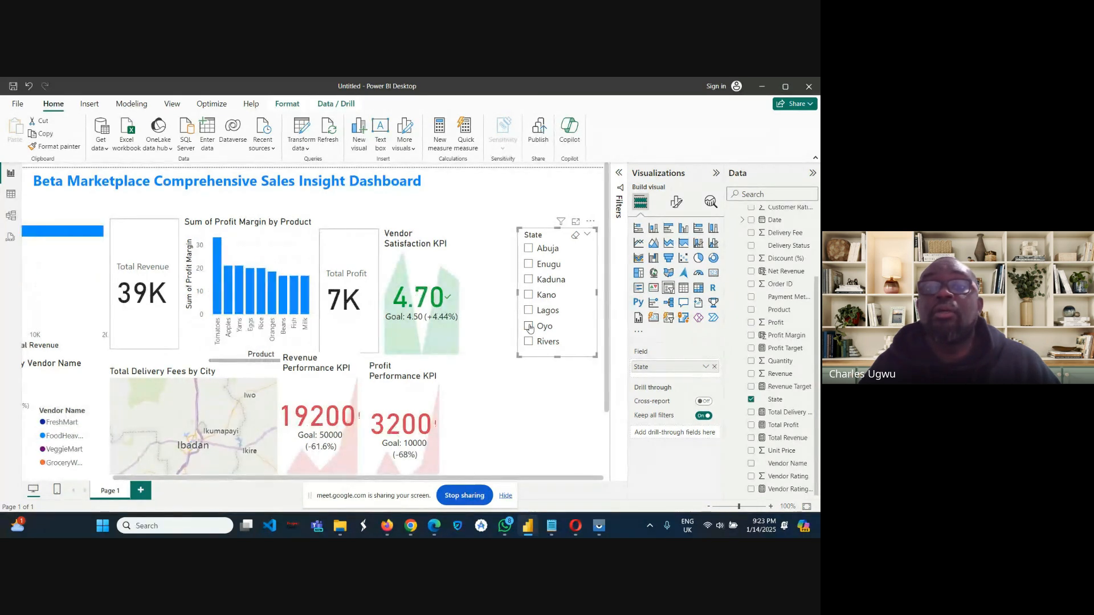
pyautogui.click(528, 269)
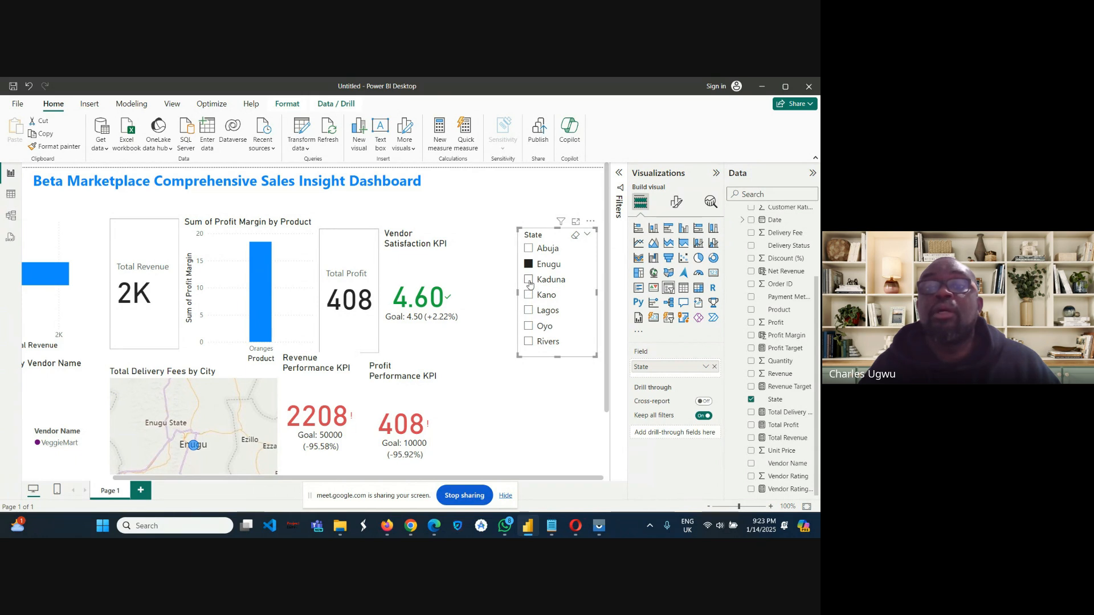
pyautogui.click(529, 280)
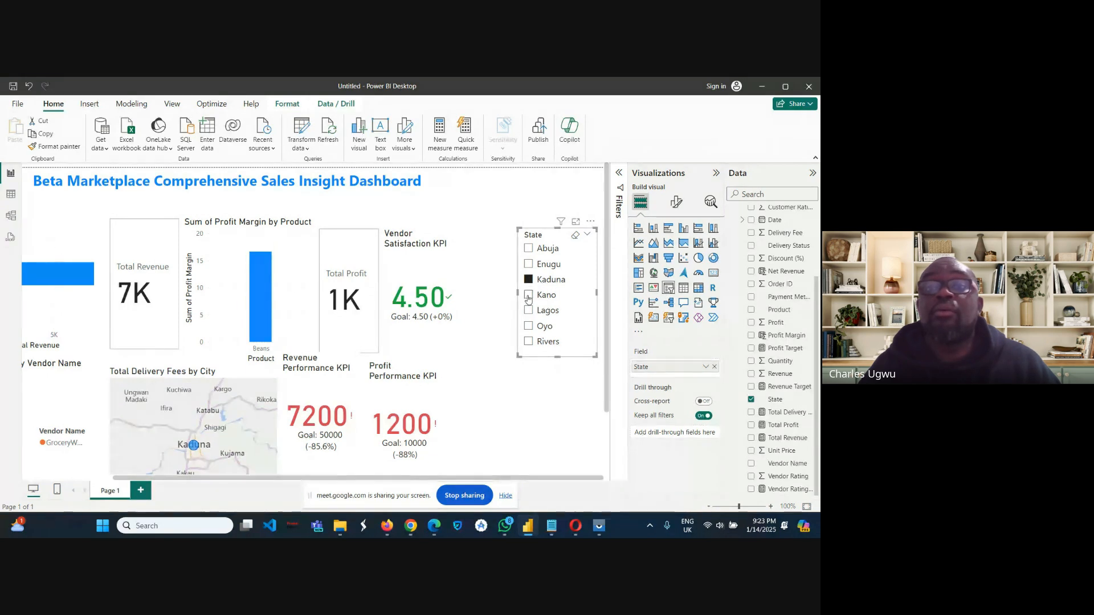
pyautogui.click(528, 296)
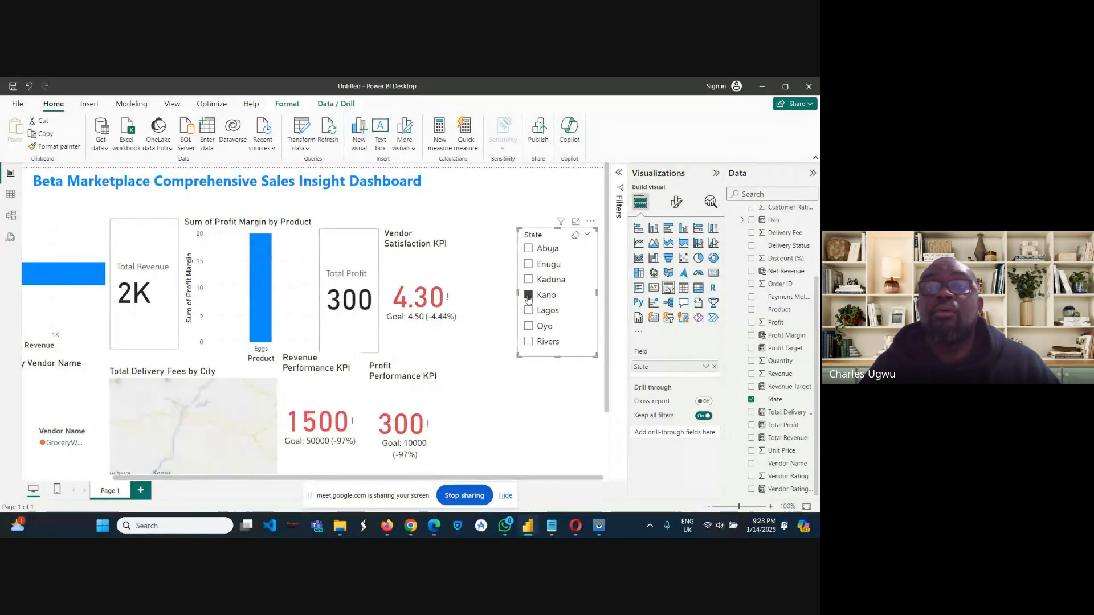
pyautogui.click(528, 342)
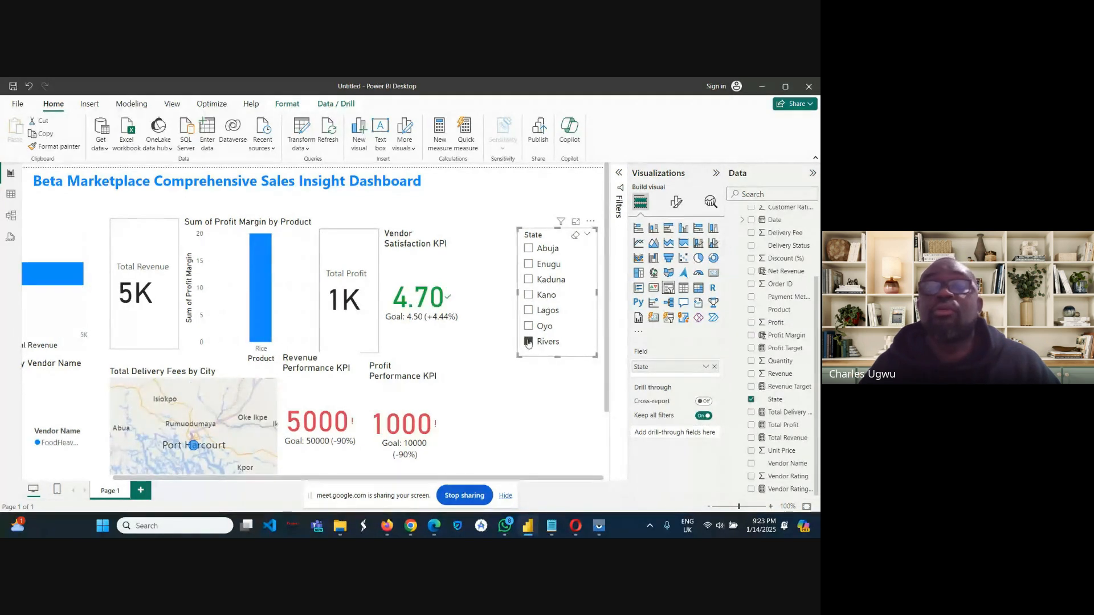
pyautogui.click(529, 341)
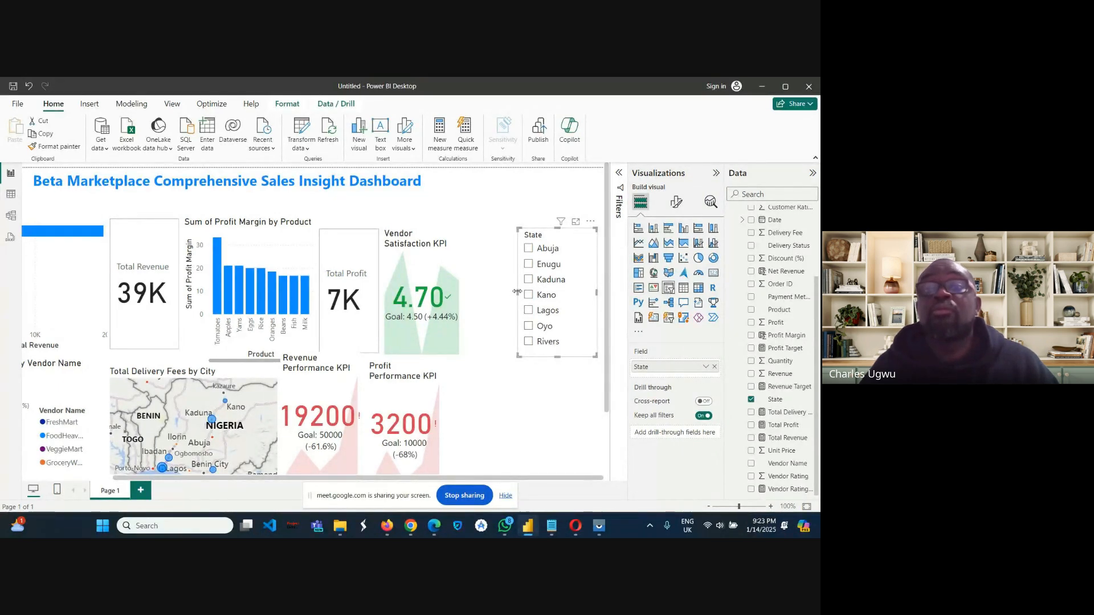
# Narrow the State slicer from the side facing the Vendor Satisfaction KPI and deselect it.
pyautogui.moveTo(517, 292); pyautogui.dragTo(541, 291)
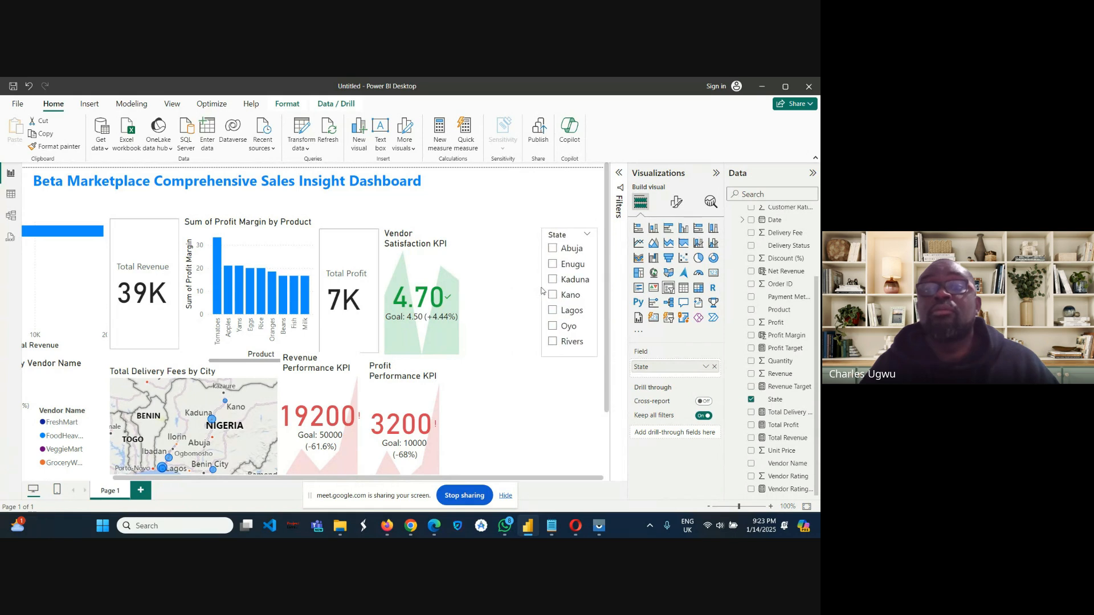
pyautogui.click(542, 291)
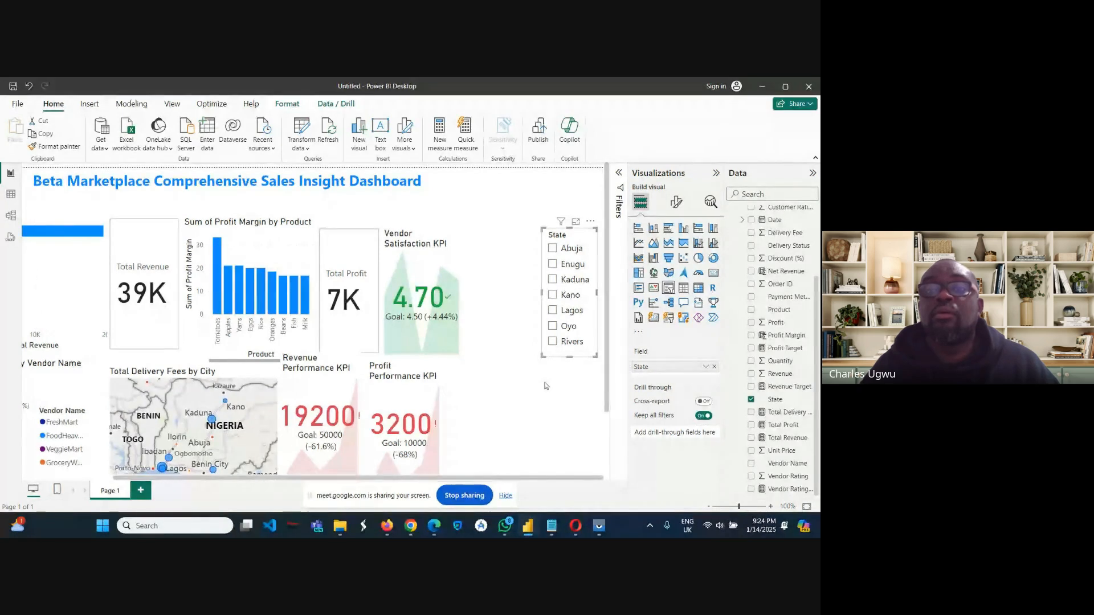
pyautogui.click(525, 211)
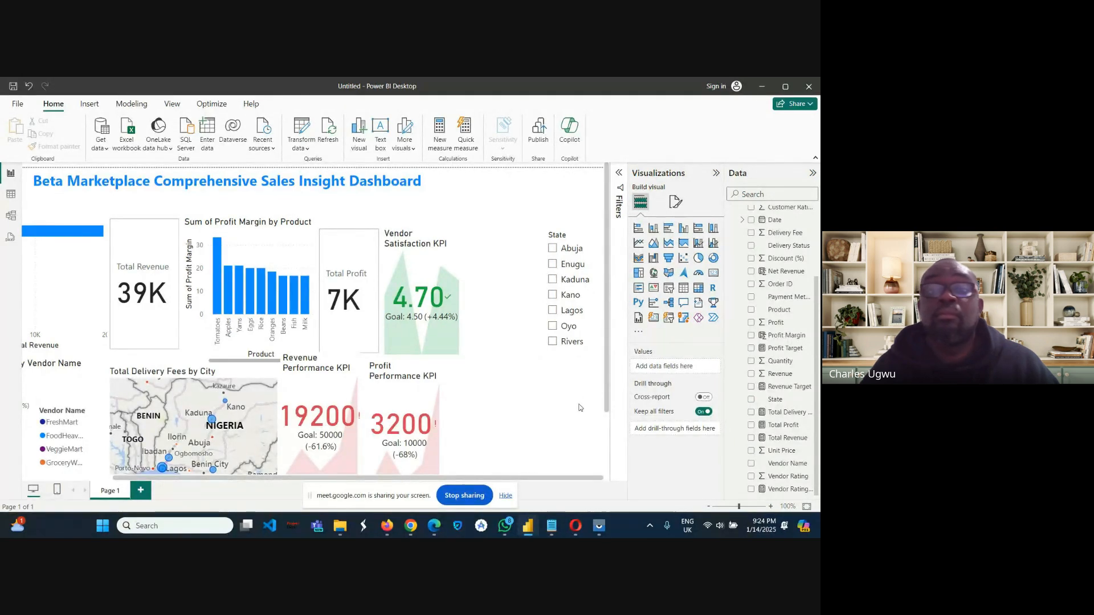
# Add a Vendor Name slicer, shorten it to fit its entries and place it directly below the State slicer.
pyautogui.click(669, 288)
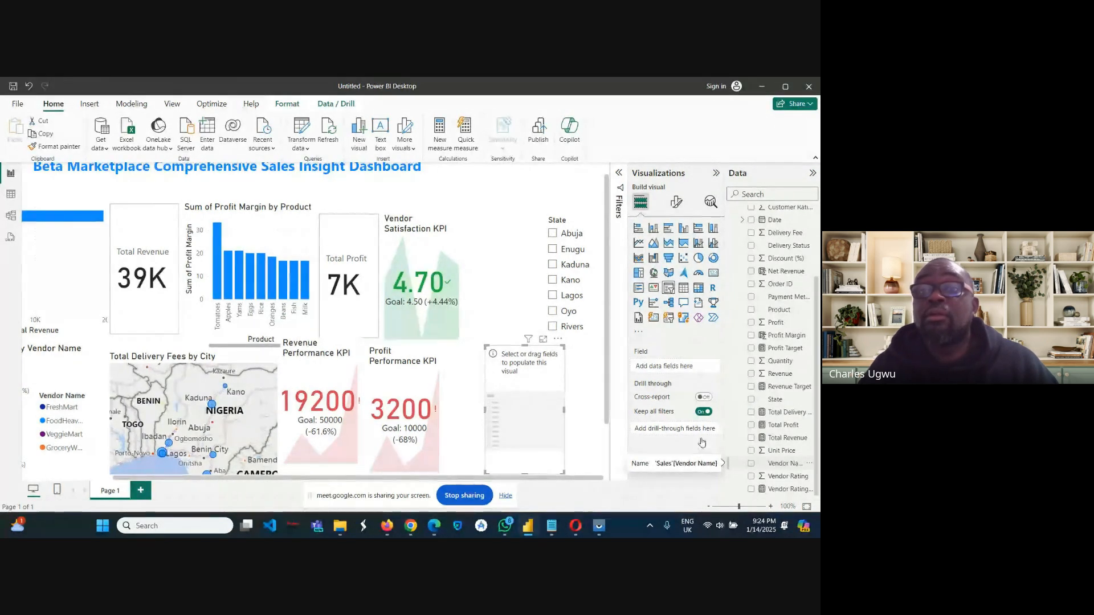
pyautogui.moveTo(777, 466); pyautogui.dragTo(654, 370)
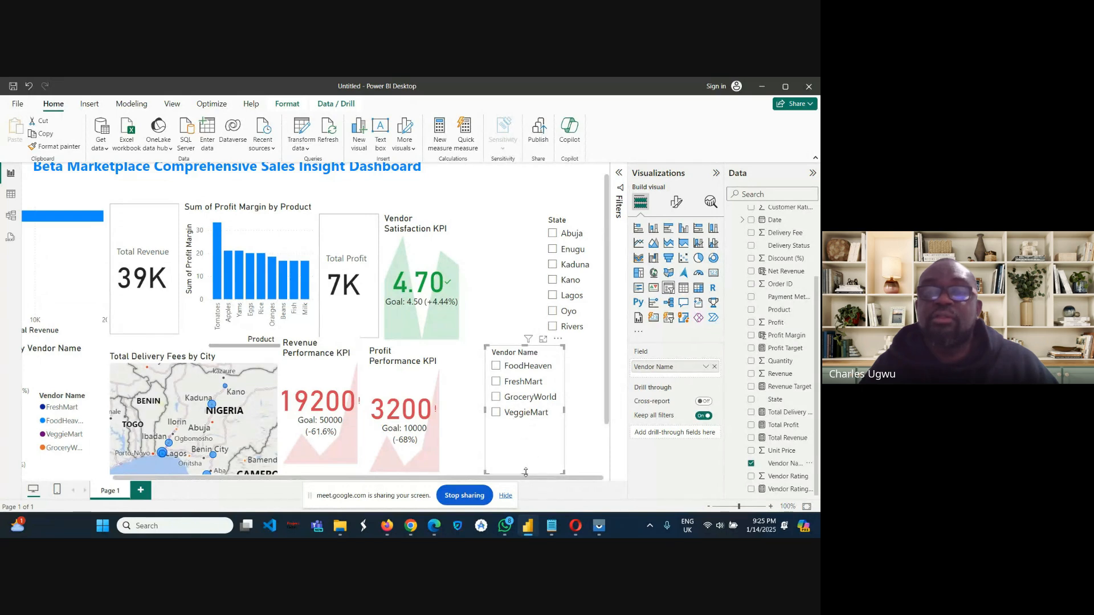
pyautogui.moveTo(529, 473); pyautogui.dragTo(523, 429)
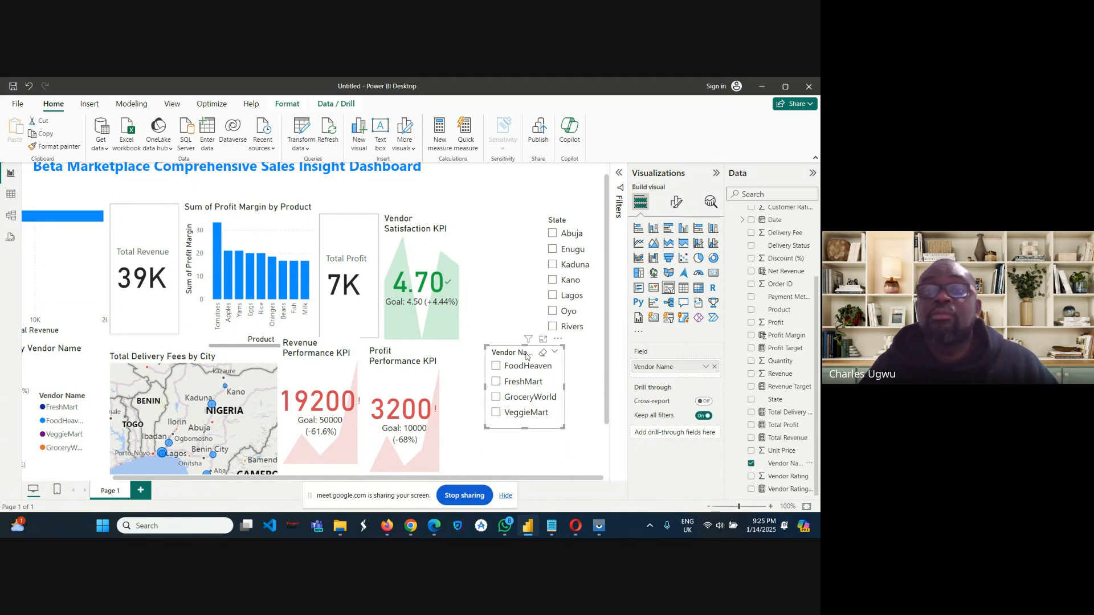
pyautogui.moveTo(528, 354); pyautogui.dragTo(563, 346)
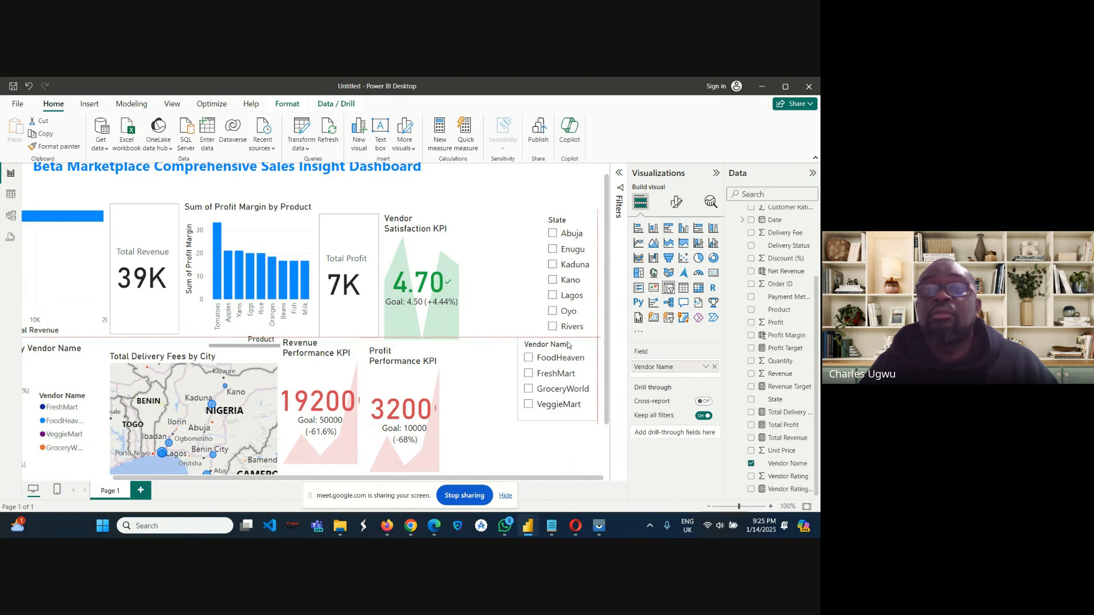
# Move the State slicer toward the Vendor Satisfaction KPI so its near edge lines up with the Vendor Name slicer beneath it, and deselect it.
pyautogui.moveTo(567, 345); pyautogui.dragTo(568, 344)
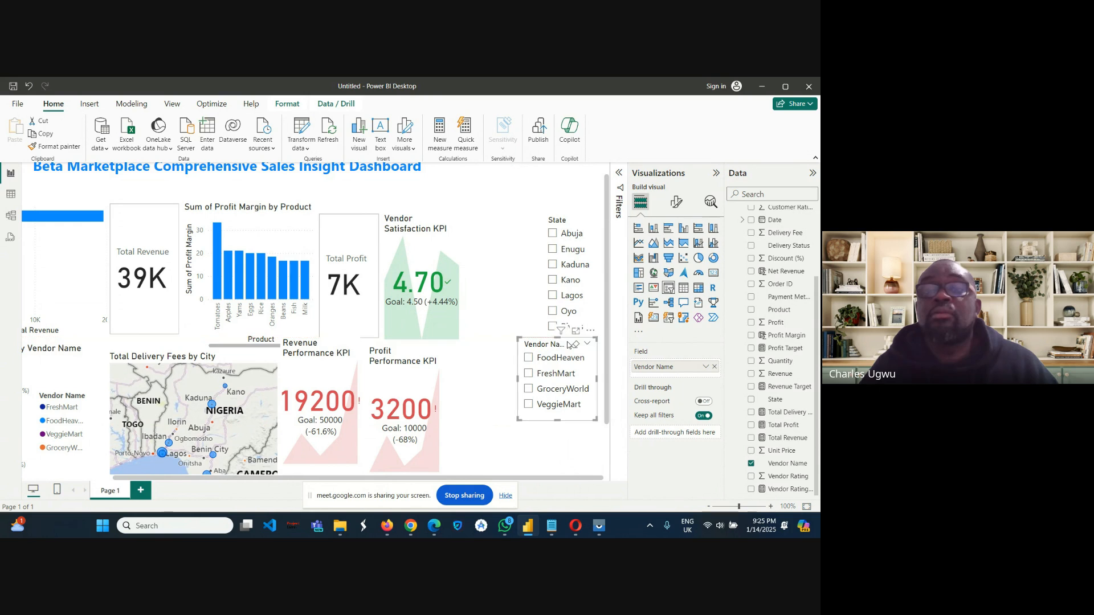
pyautogui.click(558, 222)
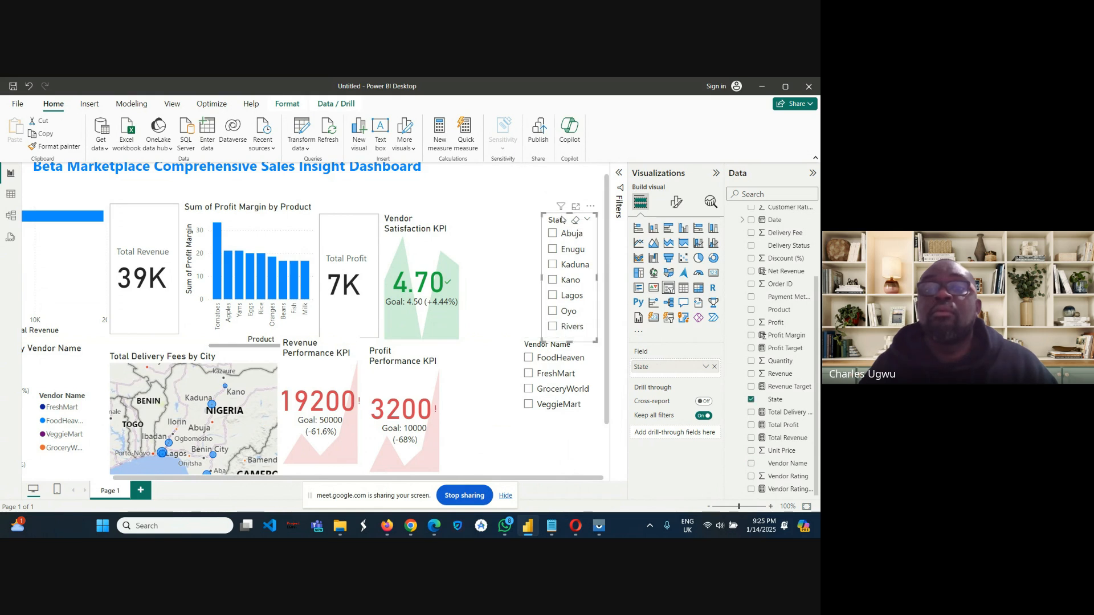
pyautogui.moveTo(559, 219); pyautogui.dragTo(543, 218)
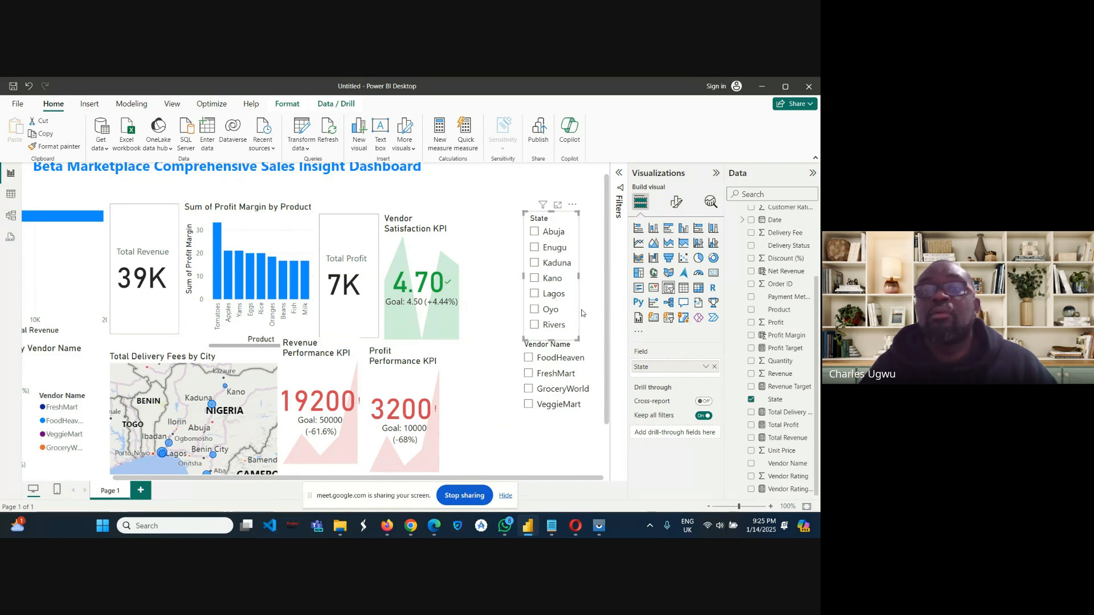
pyautogui.click(498, 412)
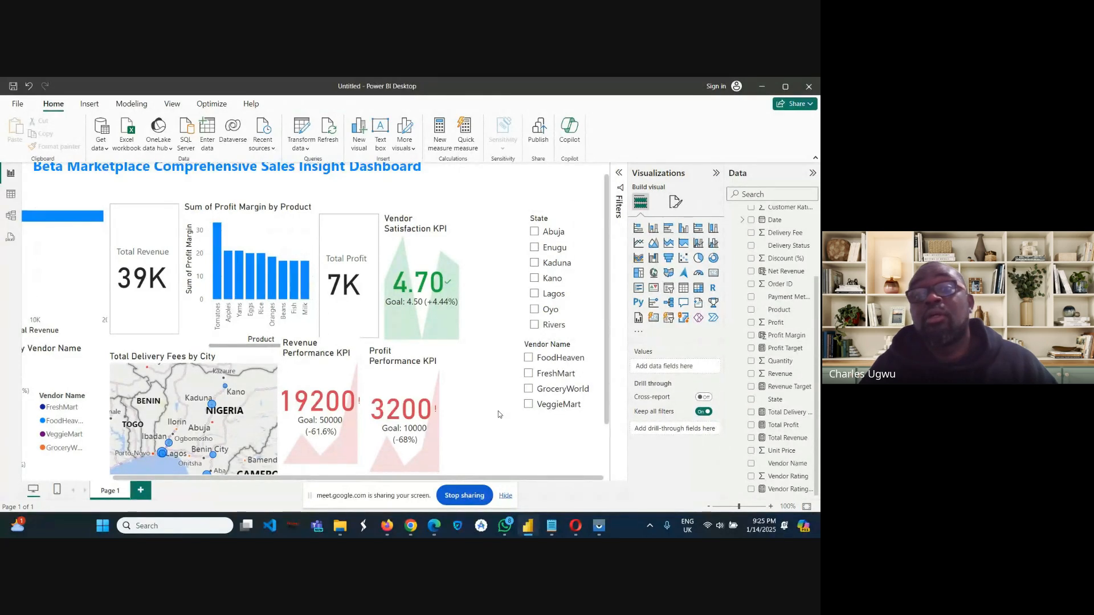
pyautogui.click(539, 215)
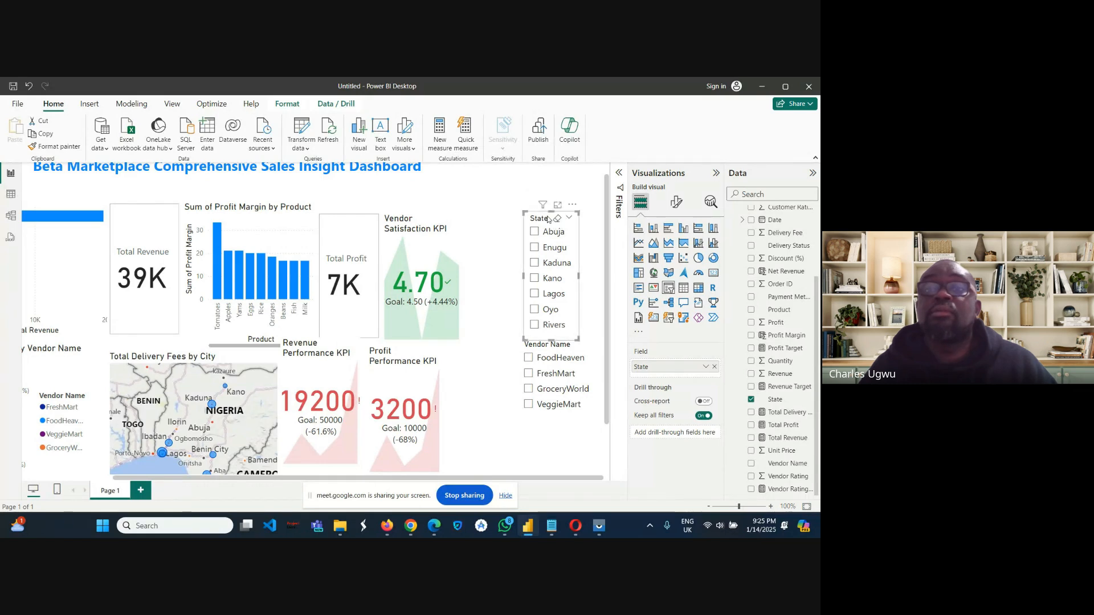
pyautogui.moveTo(548, 219); pyautogui.dragTo(542, 219)
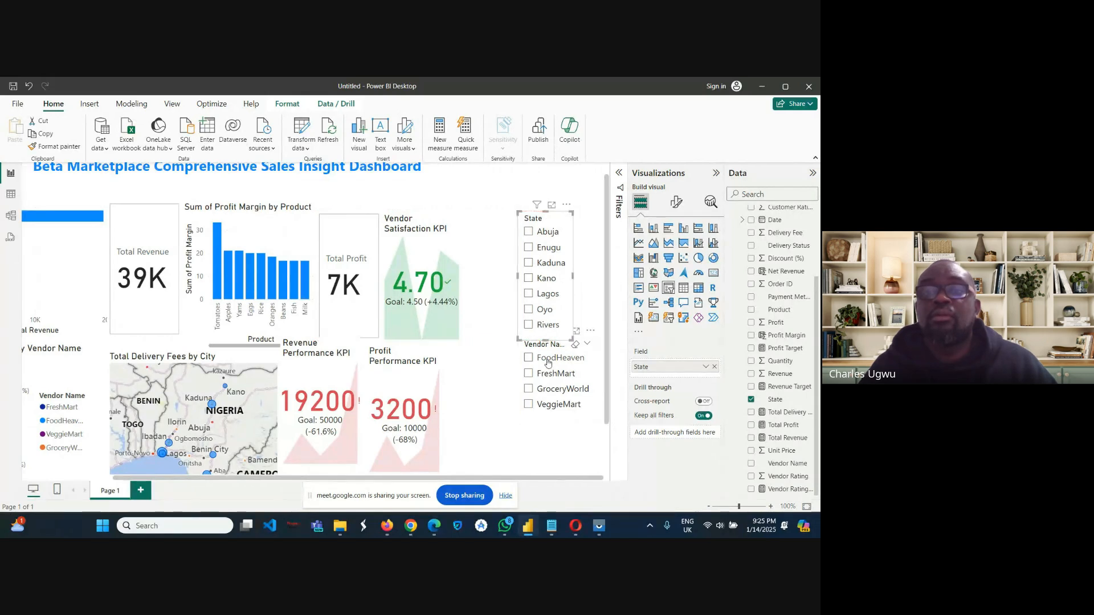
pyautogui.click(536, 446)
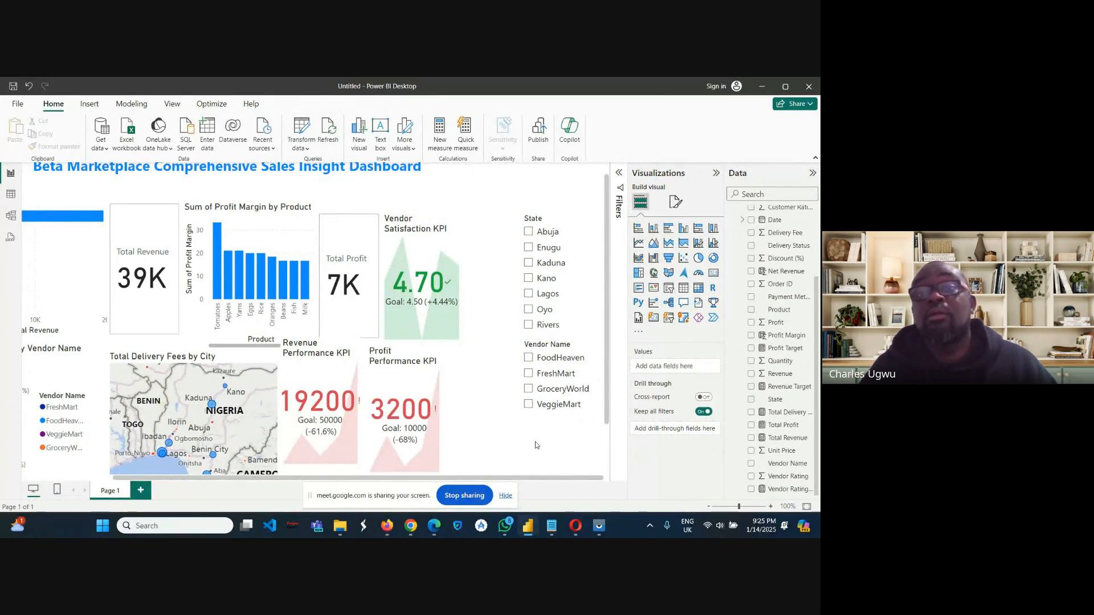
# Test the Vendor Name slicer by filtering the dashboard by FoodHeaven, FreshMart, GroceryWorld and VeggieMart in turn, and clear the selection.
pyautogui.click(528, 358)
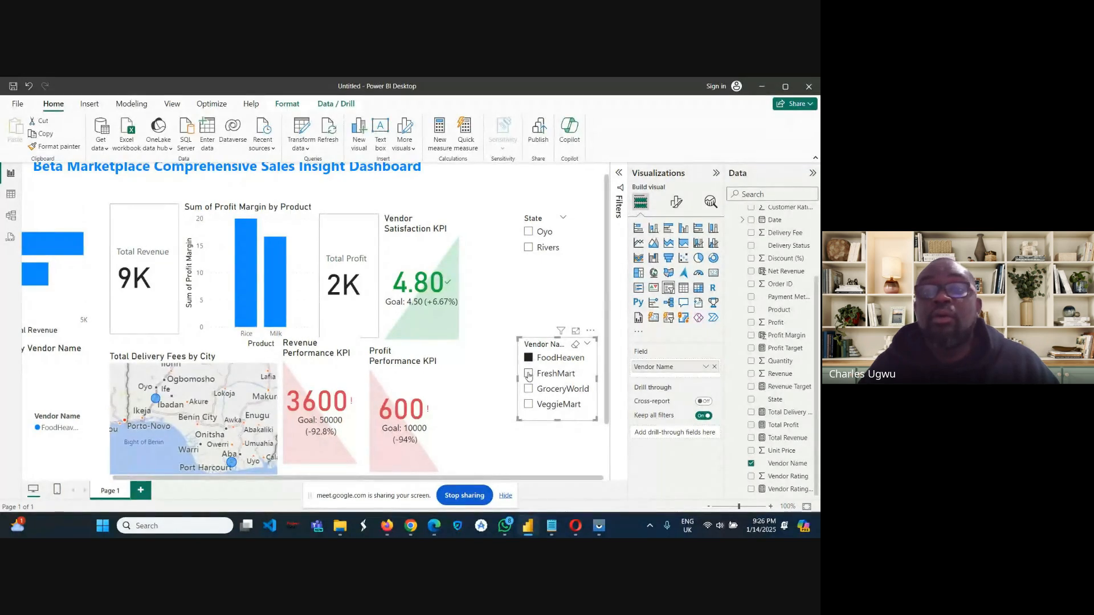
pyautogui.click(528, 375)
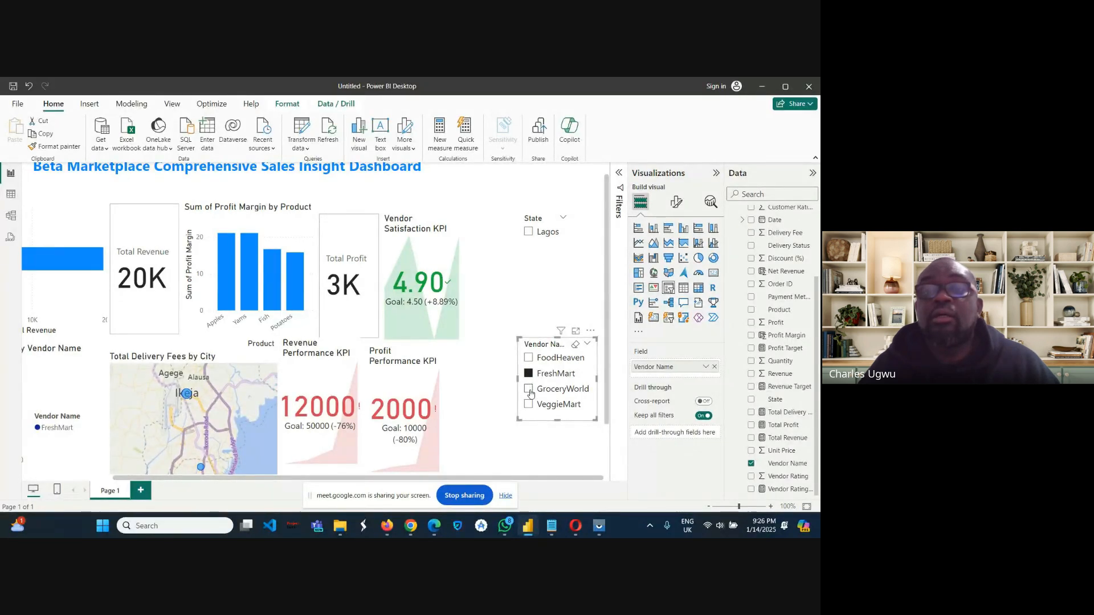
pyautogui.click(529, 390)
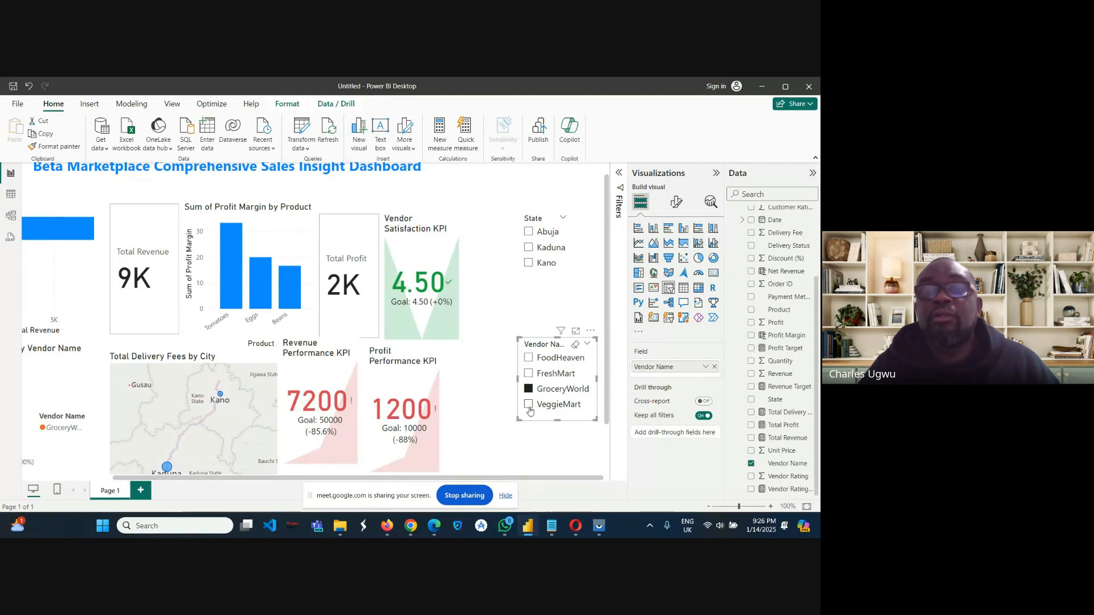
pyautogui.click(529, 409)
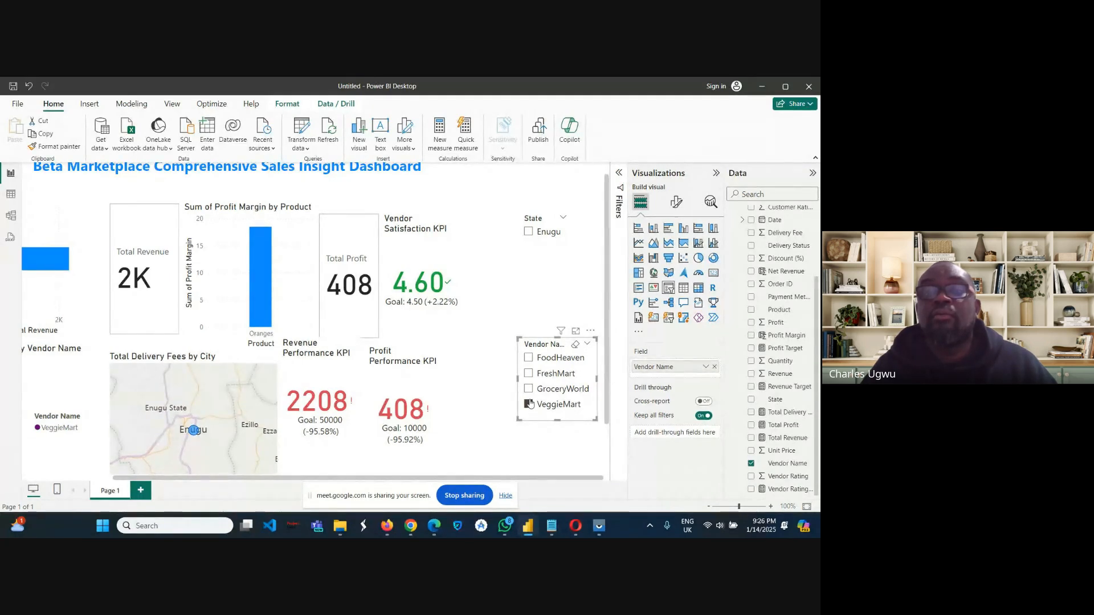
pyautogui.click(530, 404)
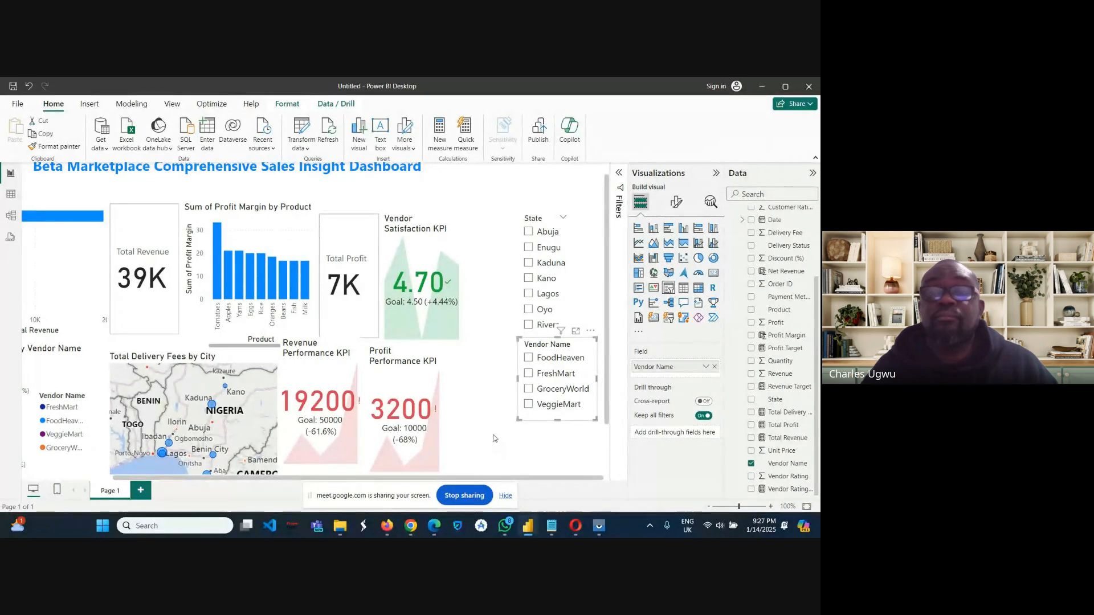
pyautogui.click(495, 438)
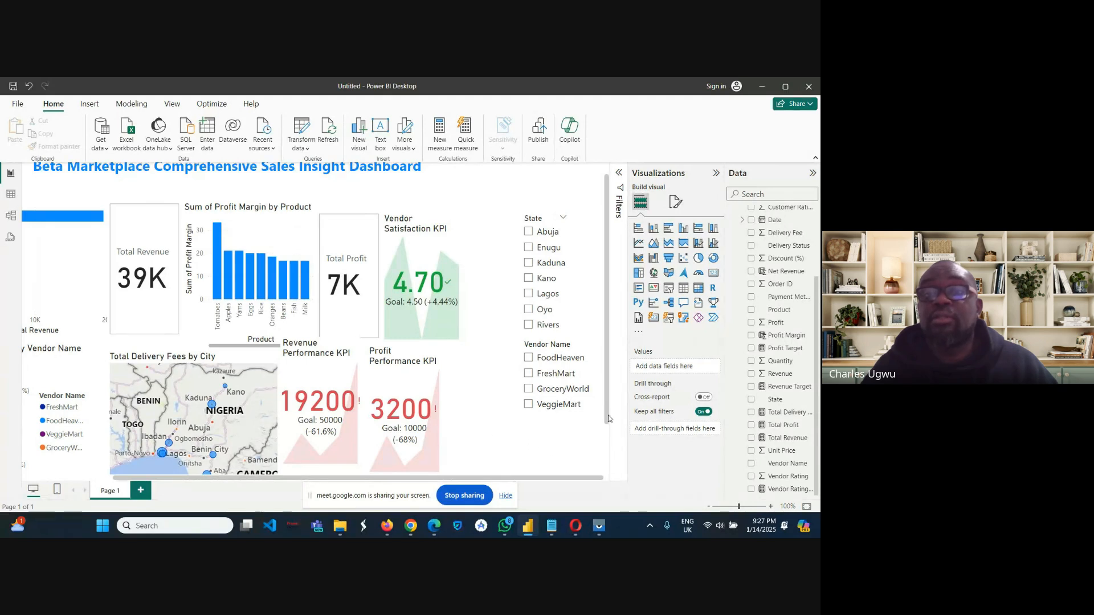
# Add a slicer for the Category field directly below the Vendor Name slicer.
pyautogui.moveTo(609, 419); pyautogui.dragTo(614, 471)
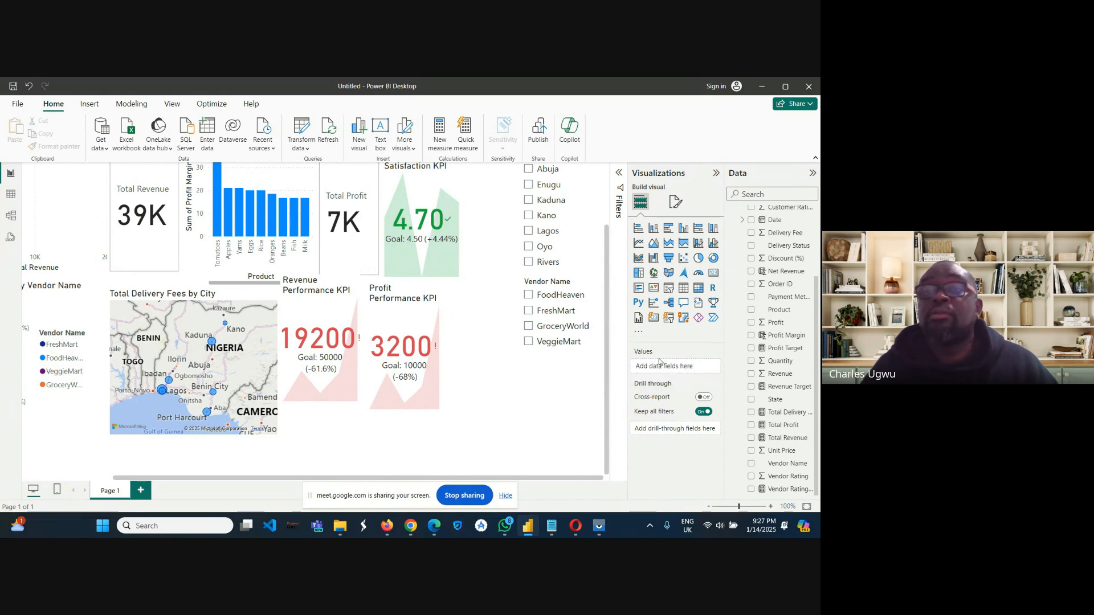
pyautogui.click(669, 289)
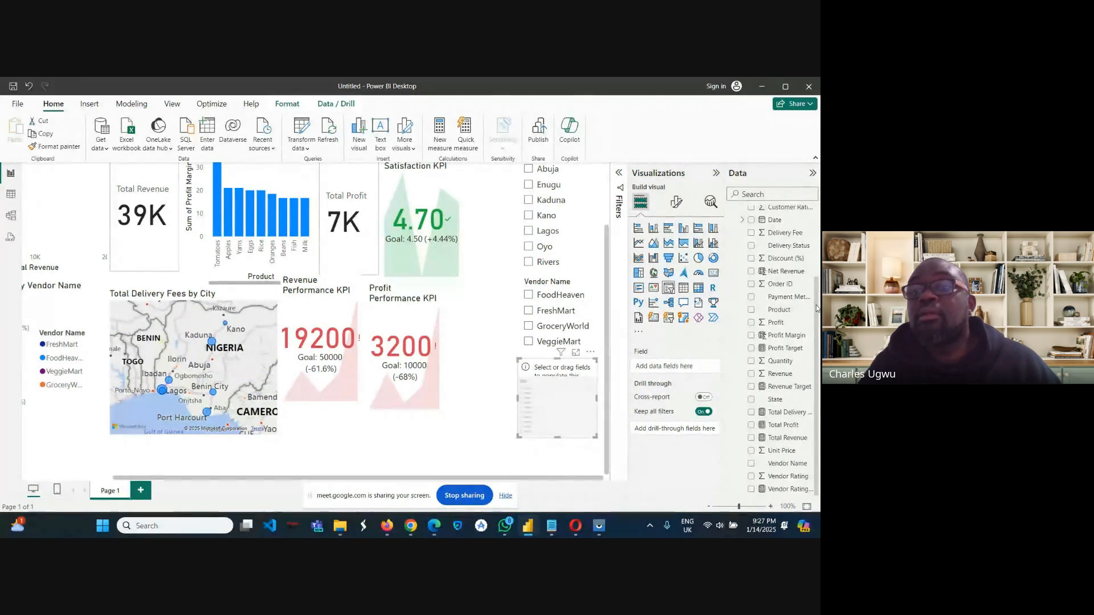
pyautogui.moveTo(816, 308); pyautogui.dragTo(811, 255)
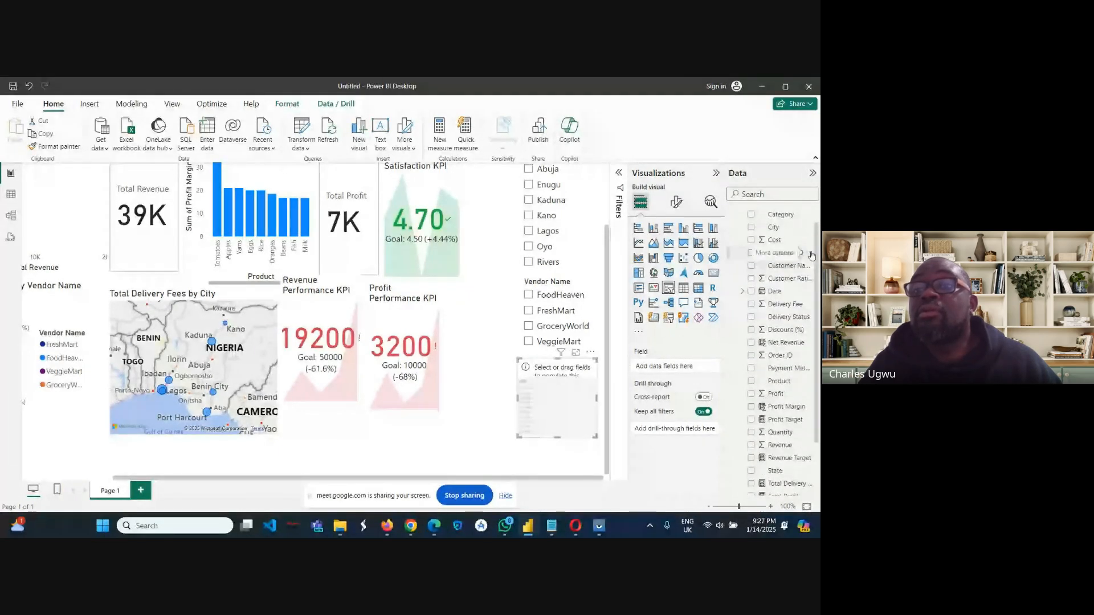
pyautogui.click(810, 253)
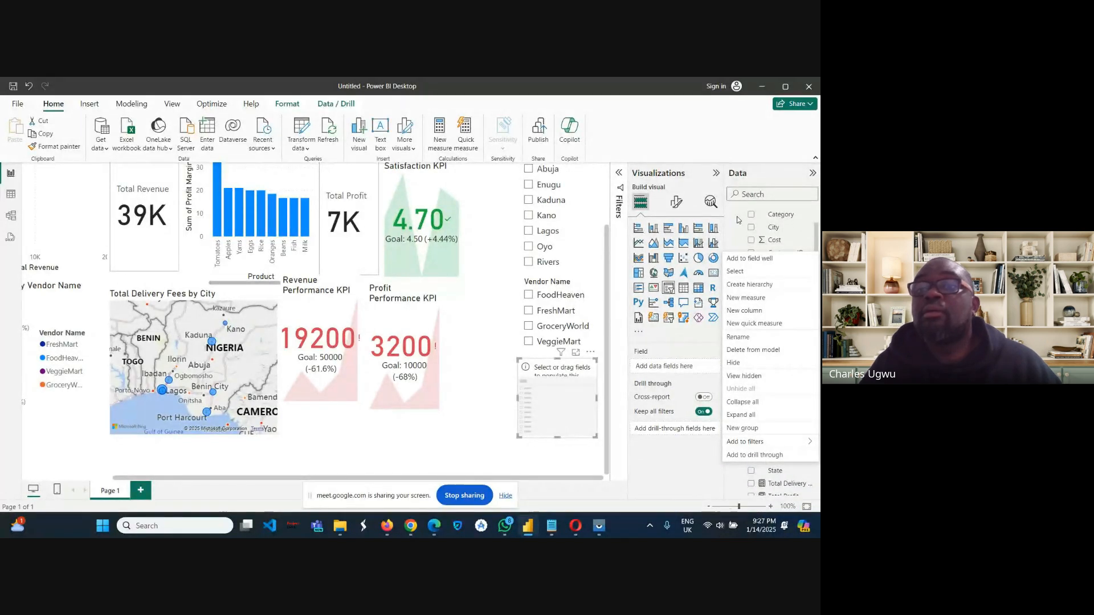
pyautogui.click(778, 215)
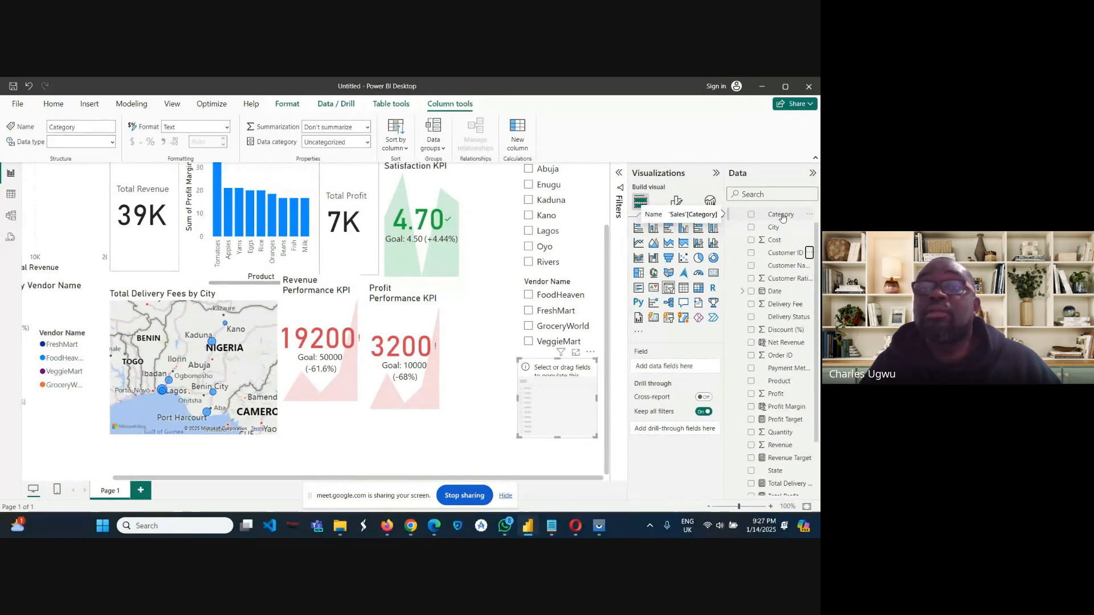
pyautogui.moveTo(782, 216); pyautogui.dragTo(662, 370)
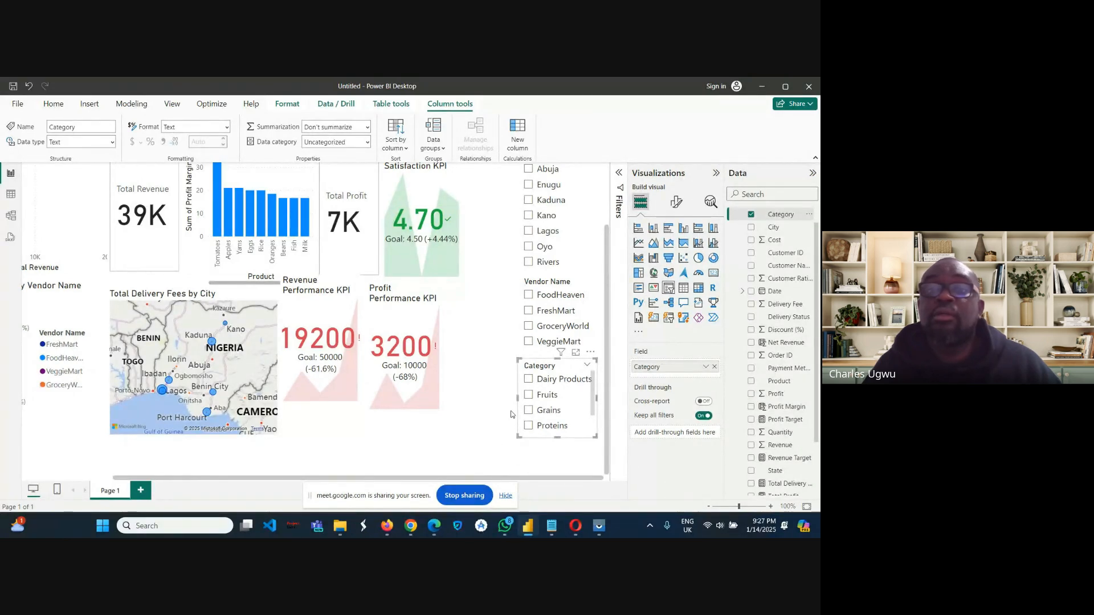
# Test the Category slicer by filtering by Dairy Products, Fruits, Grains, Proteins, Tubers and Vegetables in turn, and clear the selection.
pyautogui.click(529, 380)
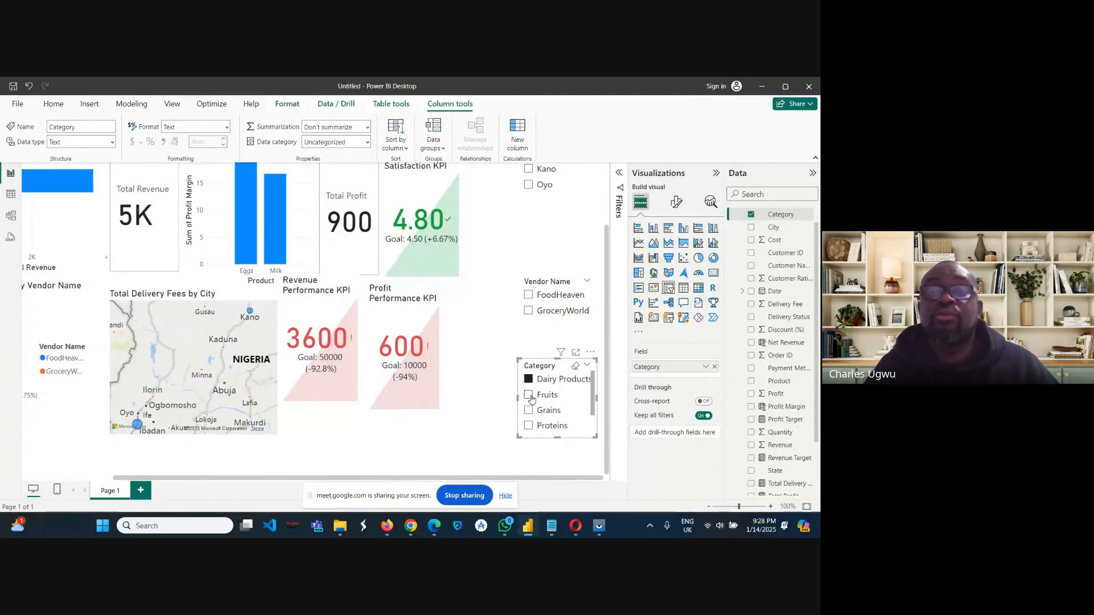
pyautogui.click(530, 396)
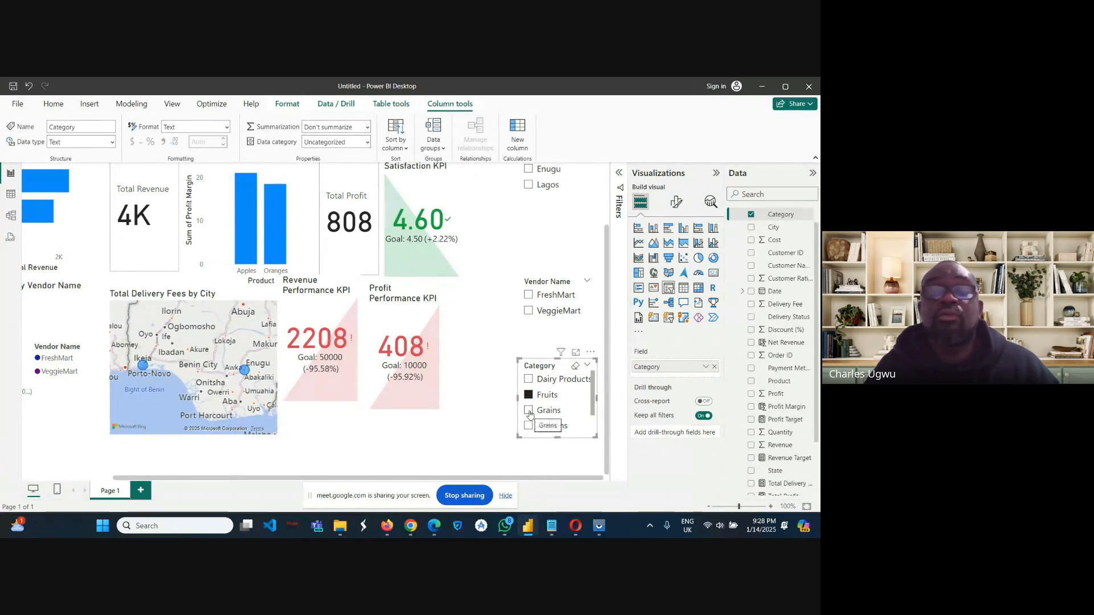
pyautogui.click(529, 410)
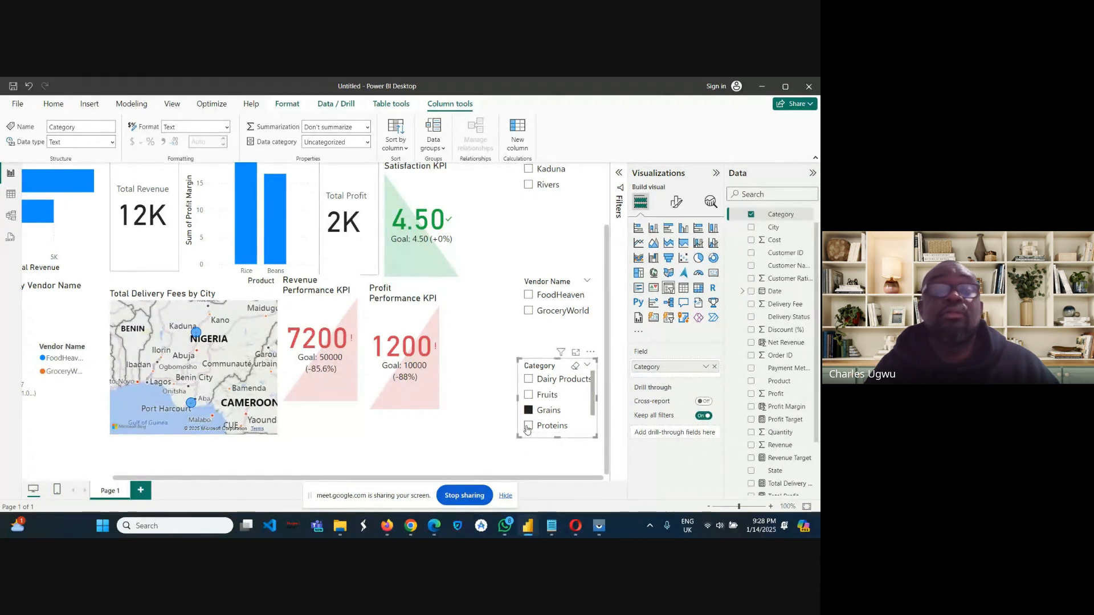
pyautogui.click(528, 426)
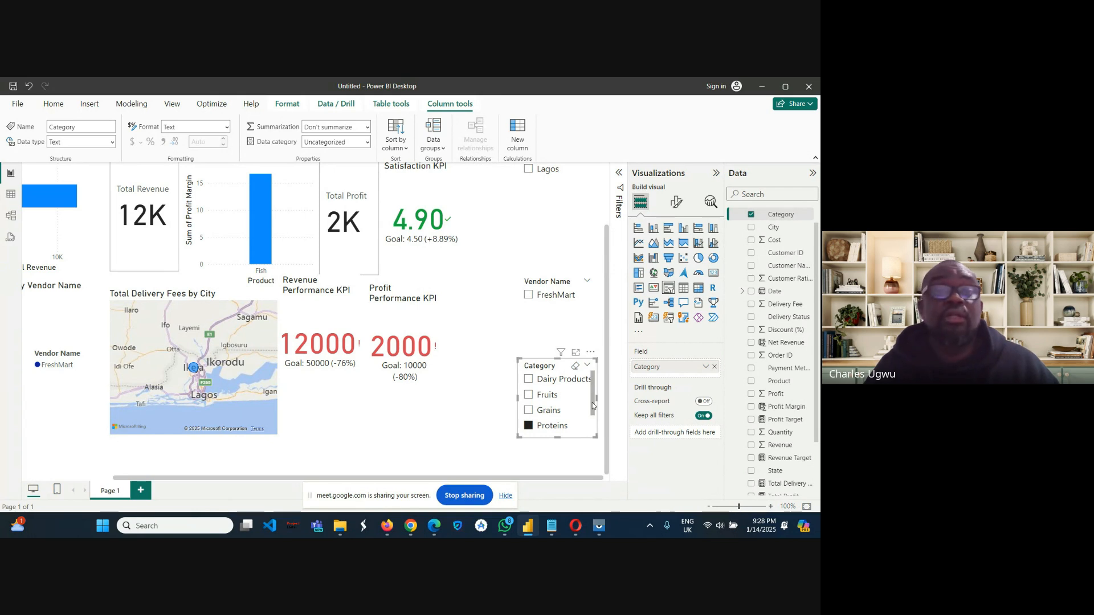
pyautogui.scroll(-2, 592, 406)
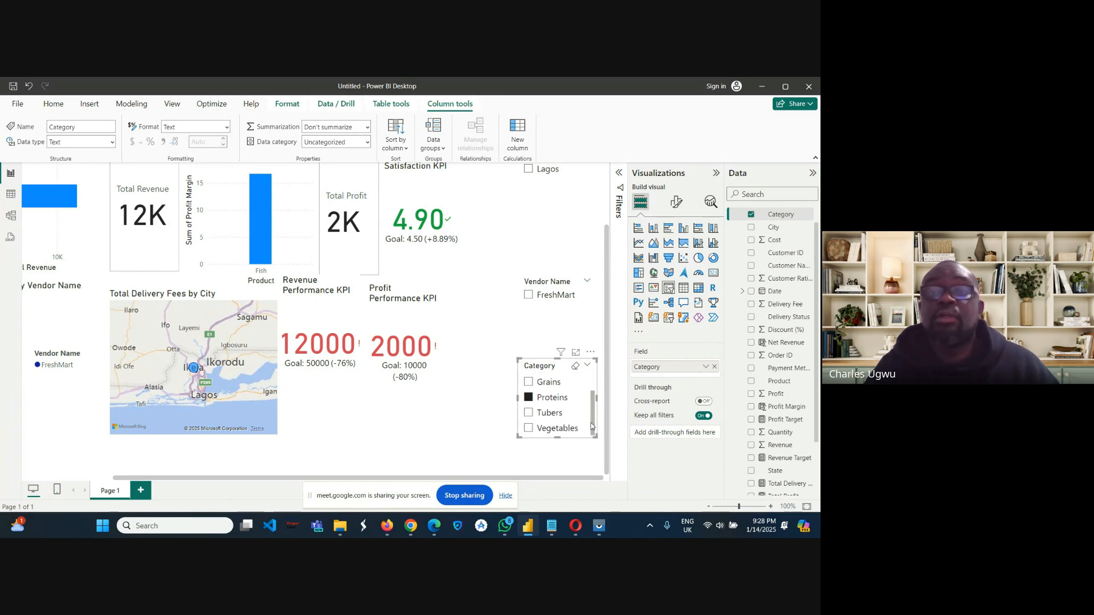
pyautogui.click(529, 414)
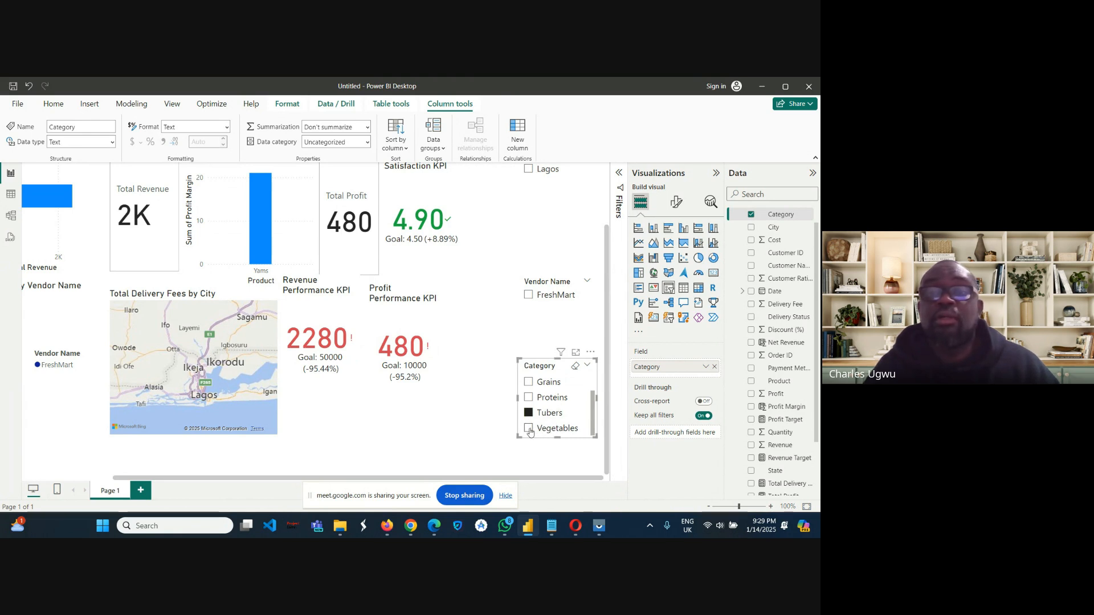
pyautogui.click(530, 430)
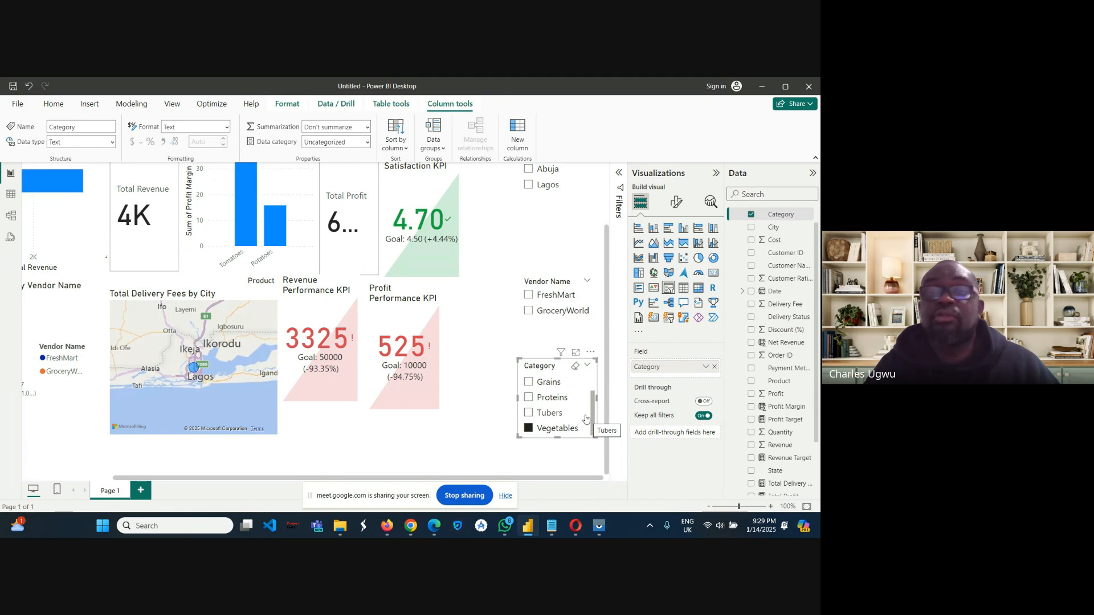
pyautogui.click(528, 430)
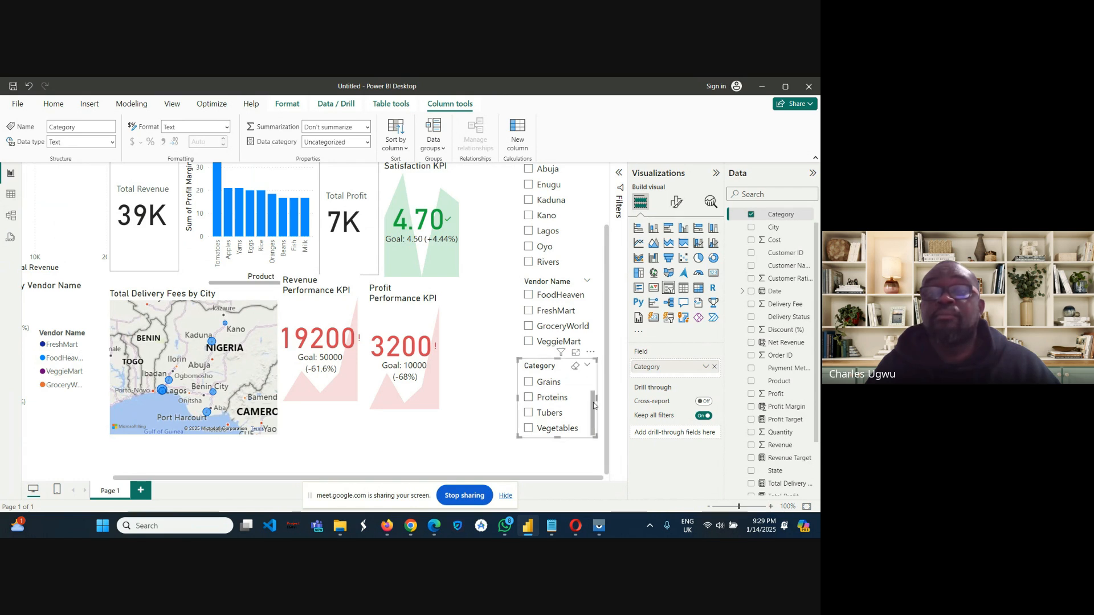
pyautogui.scroll(2, 594, 405)
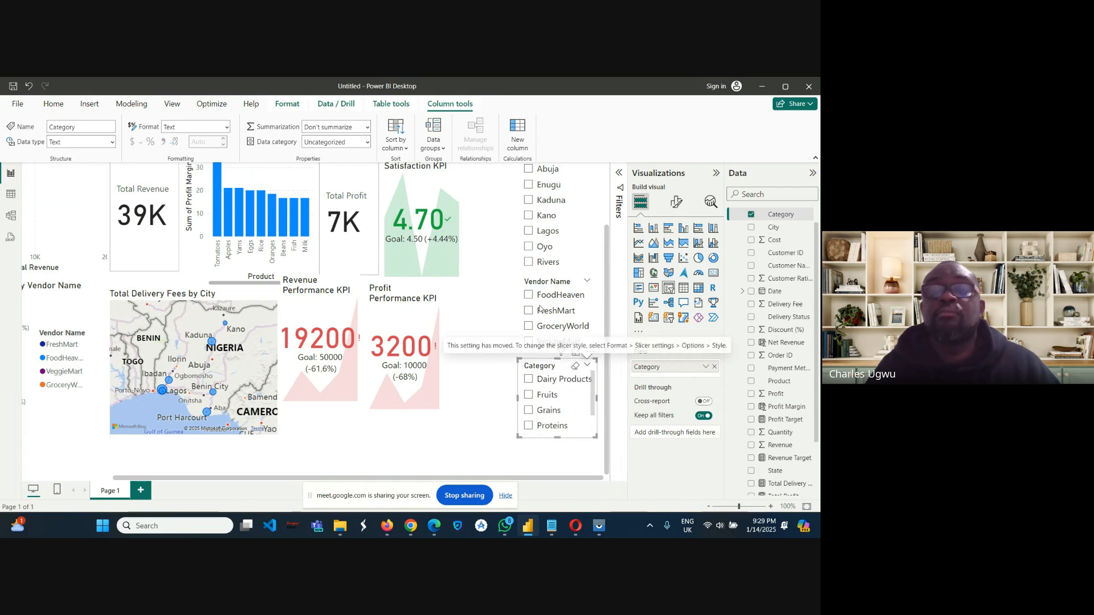
# Shift the Revenue Performance and Profit Performance KPIs away from the delivery fees map toward the slicers, keeping them side by side.
pyautogui.click(521, 285)
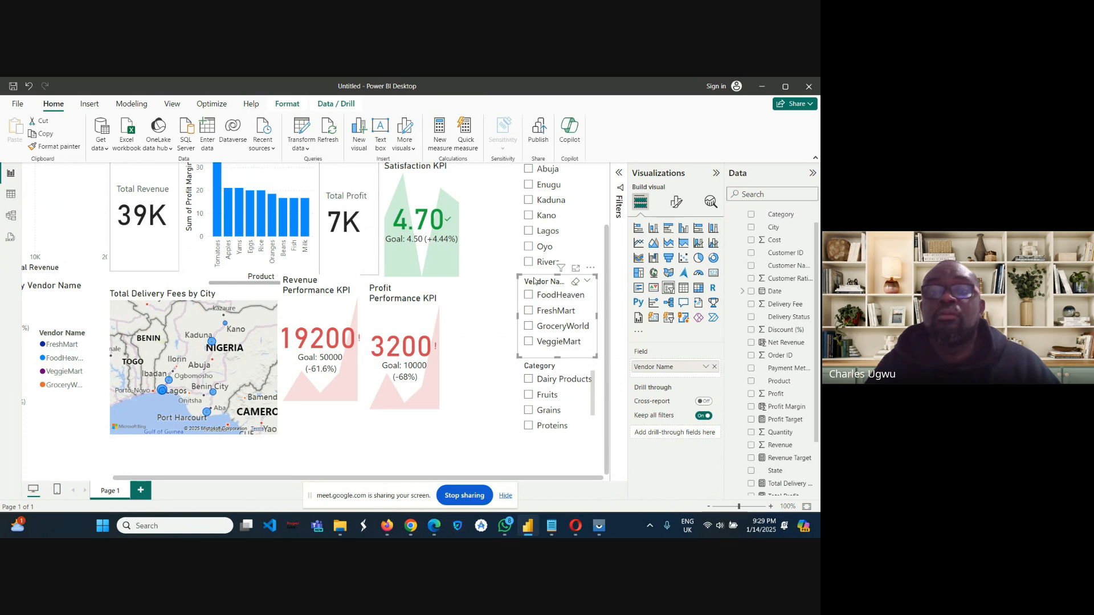
pyautogui.moveTo(535, 281); pyautogui.dragTo(537, 283)
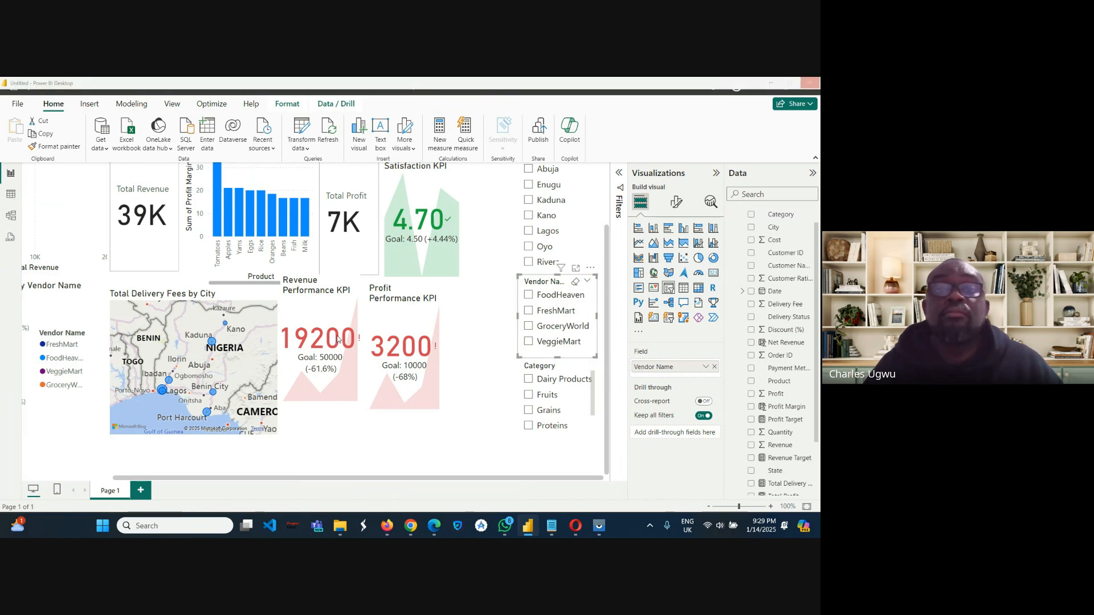
pyautogui.click(412, 296)
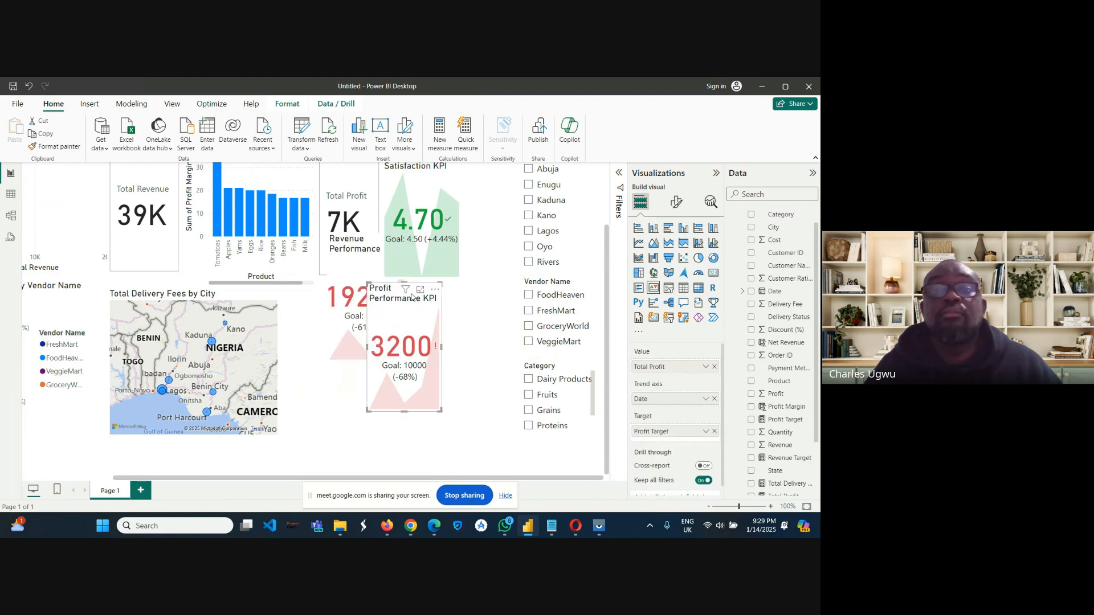
pyautogui.rightClick(425, 299)
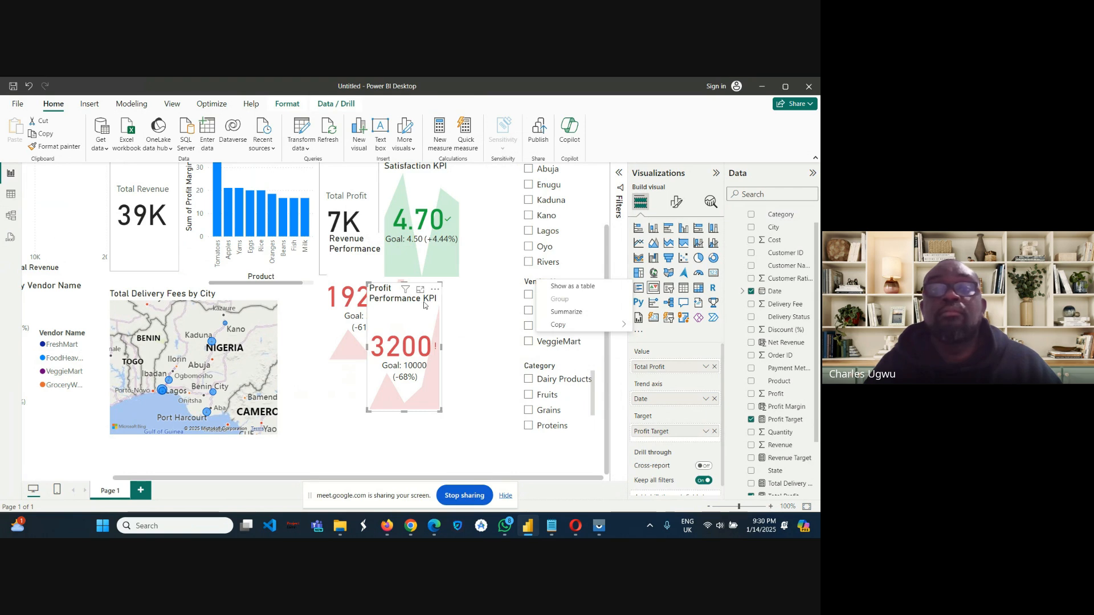
pyautogui.click(419, 302)
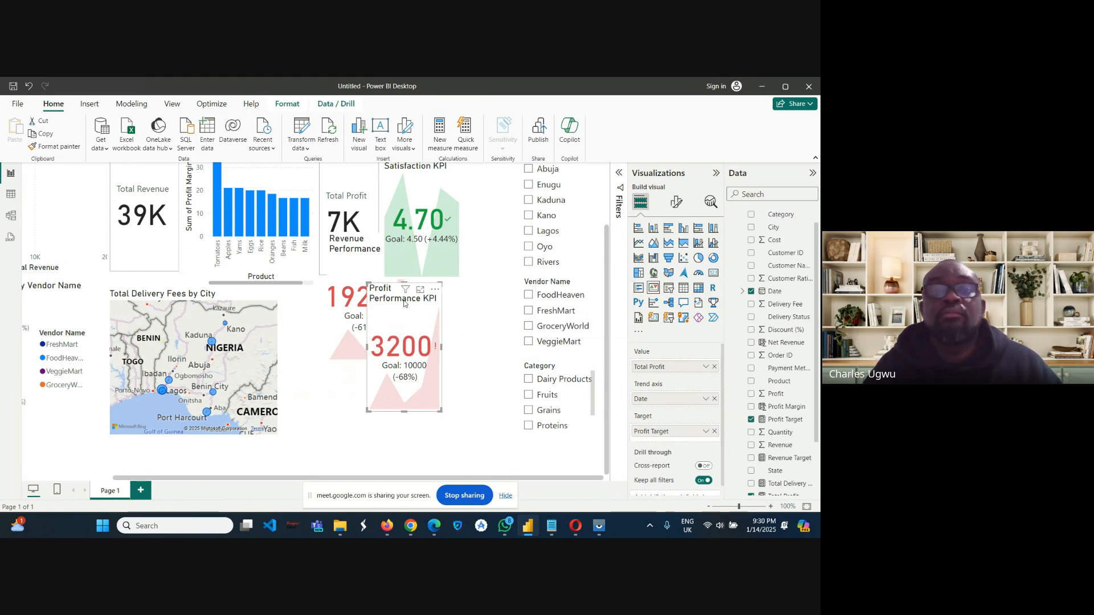
pyautogui.moveTo(398, 302); pyautogui.dragTo(435, 302)
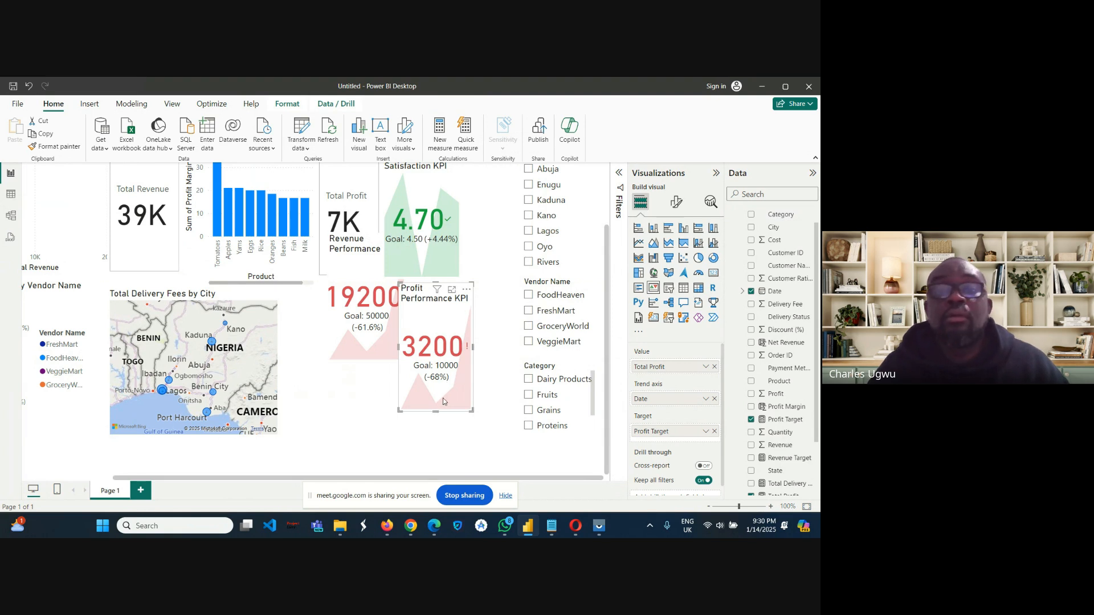
pyautogui.click(438, 415)
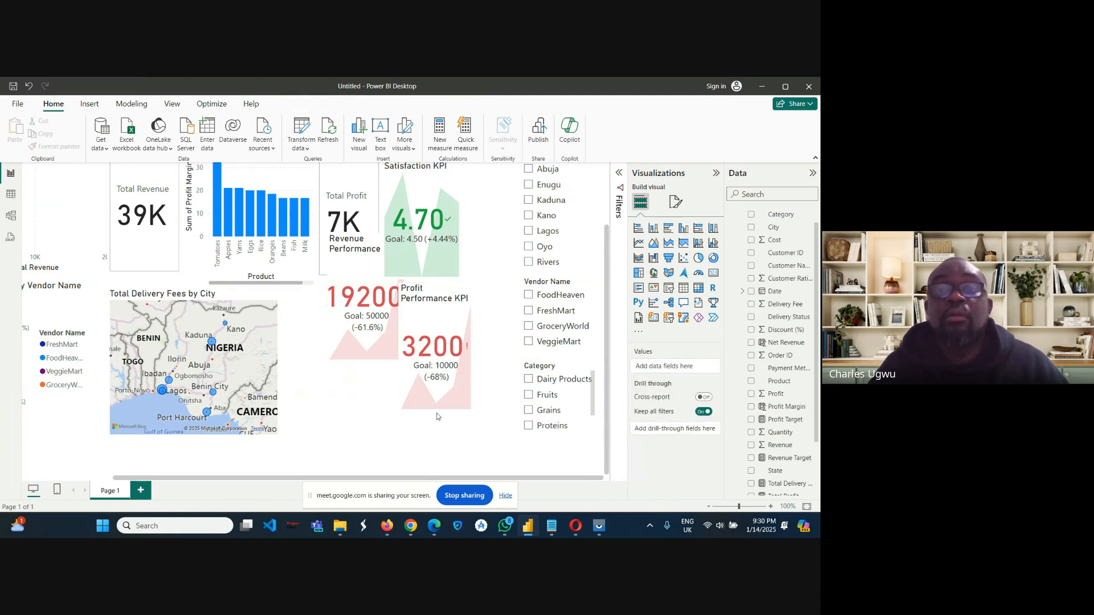
# Extend the Profit Performance KPI downward so its lower edge lines up with the Total Delivery Fees by City map.
pyautogui.click(449, 341)
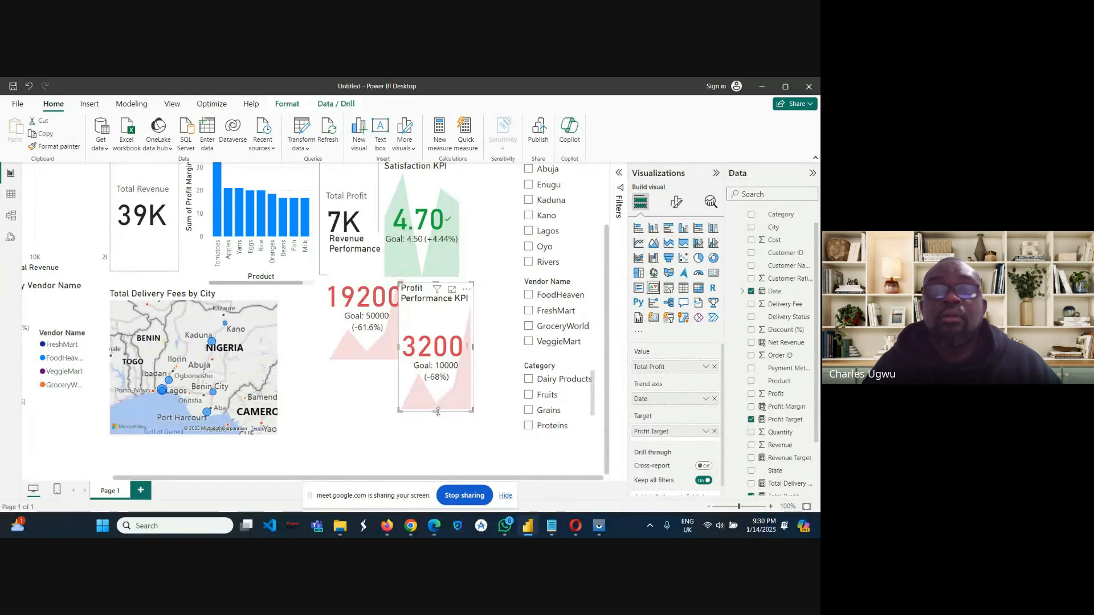
pyautogui.moveTo(435, 410); pyautogui.dragTo(438, 442)
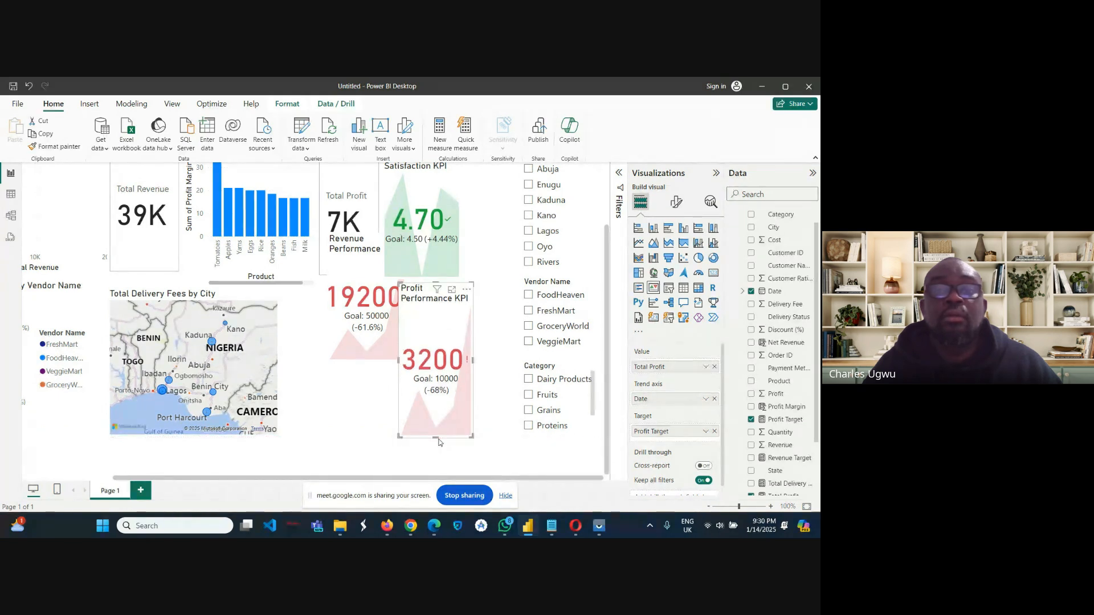
pyautogui.click(439, 442)
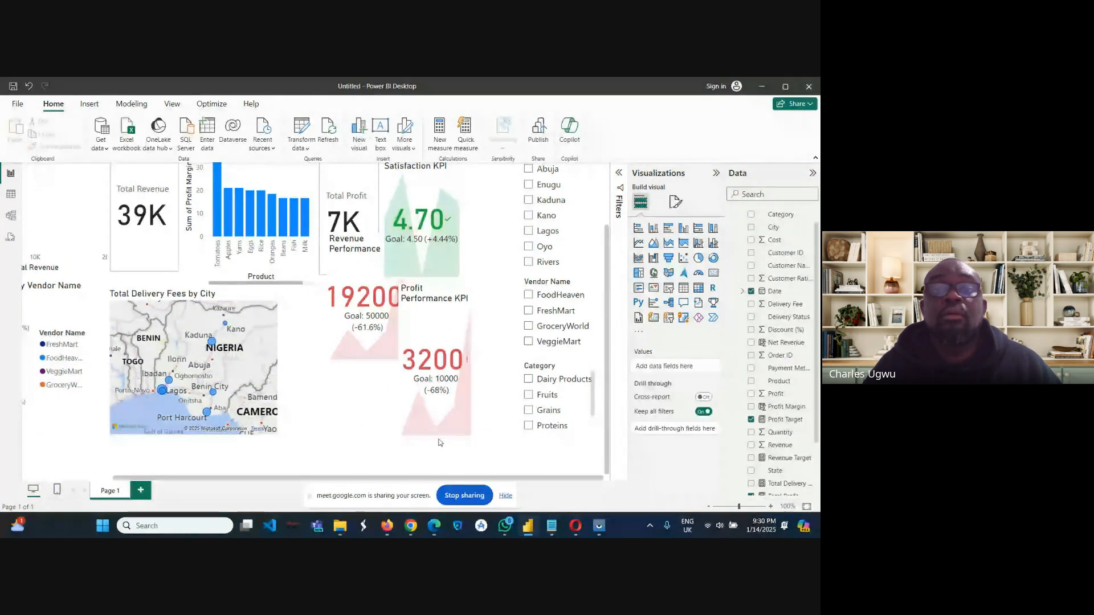
# Move the Revenue Performance KPI into the gap beside the delivery fees map, then enlarge it to match the map's lower edge and fill the gap.
pyautogui.click(379, 365)
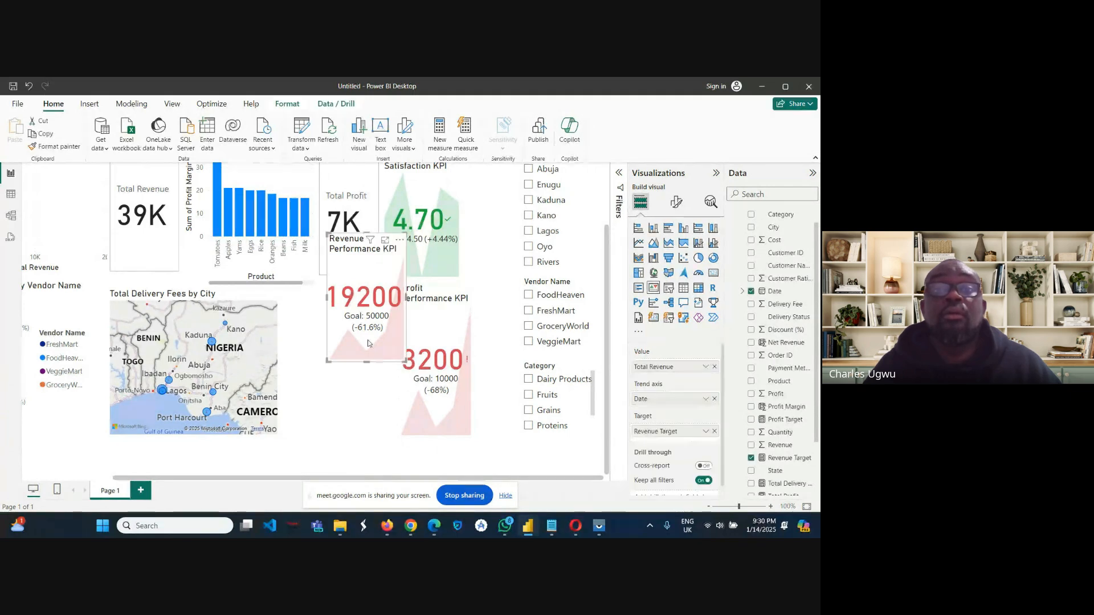
pyautogui.moveTo(380, 366); pyautogui.dragTo(334, 365)
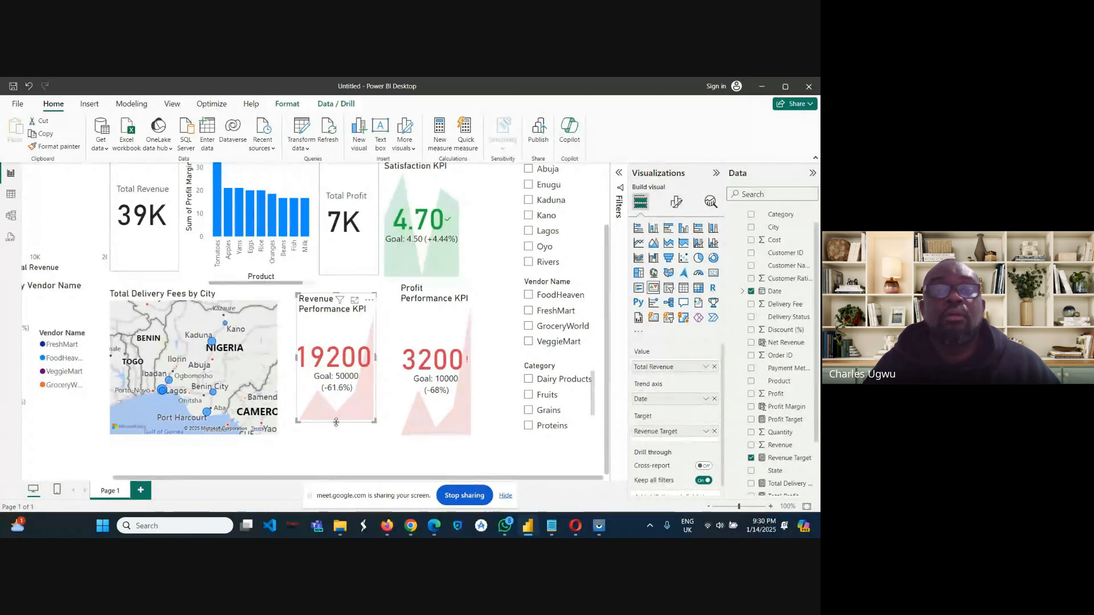
pyautogui.moveTo(336, 421); pyautogui.dragTo(333, 439)
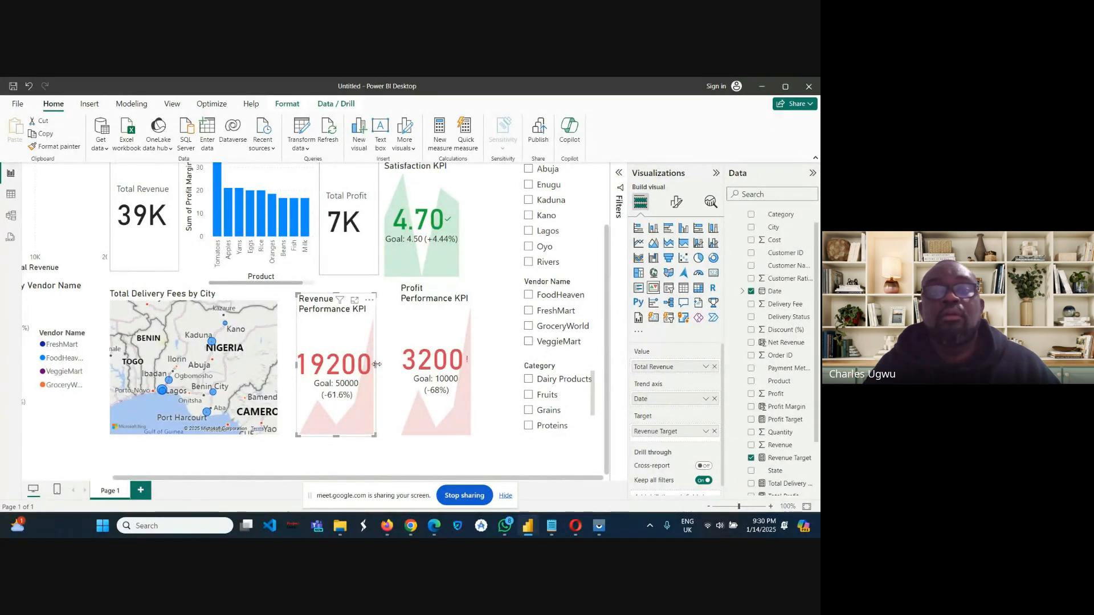
pyautogui.moveTo(378, 365); pyautogui.dragTo(385, 367)
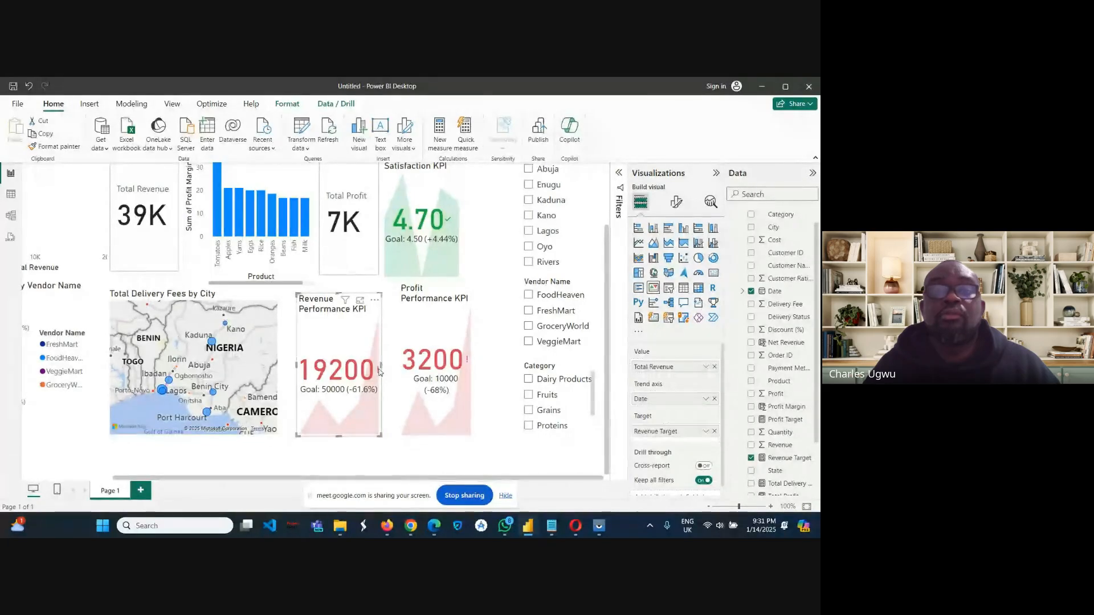
pyautogui.moveTo(381, 365); pyautogui.dragTo(390, 368)
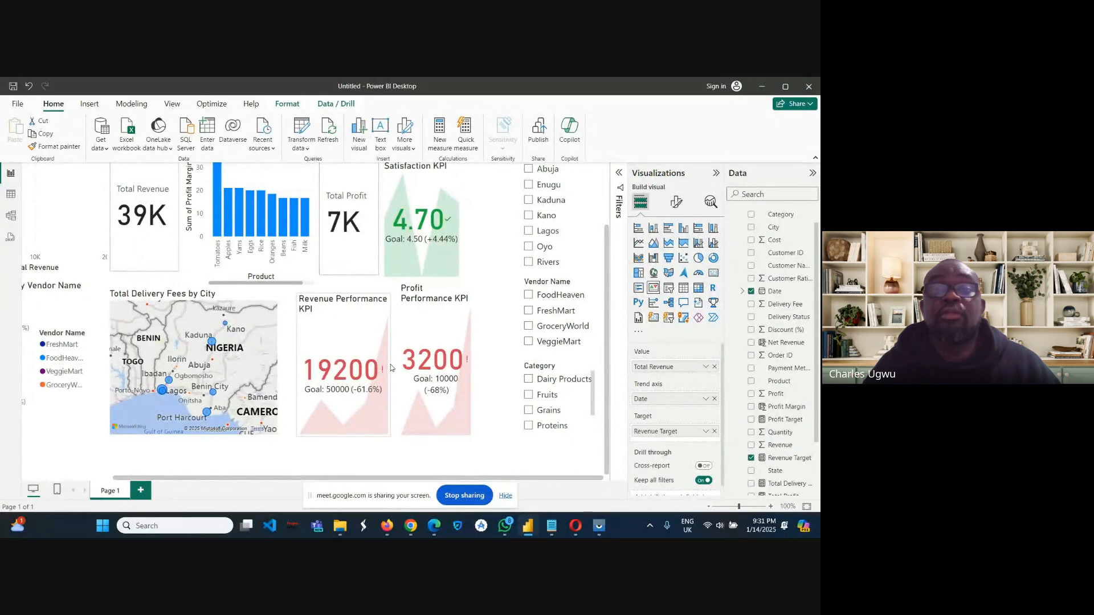
# Lower the Profit Performance KPI and shorten it so its upper and lower edges align with the Revenue Performance KPI.
pyautogui.click(429, 299)
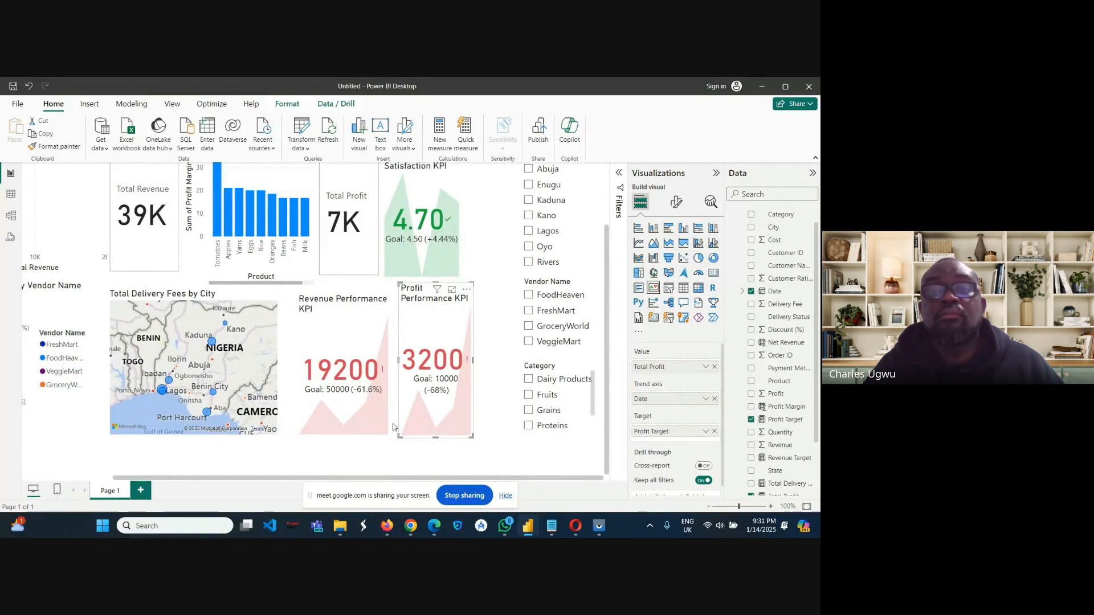
pyautogui.click(352, 334)
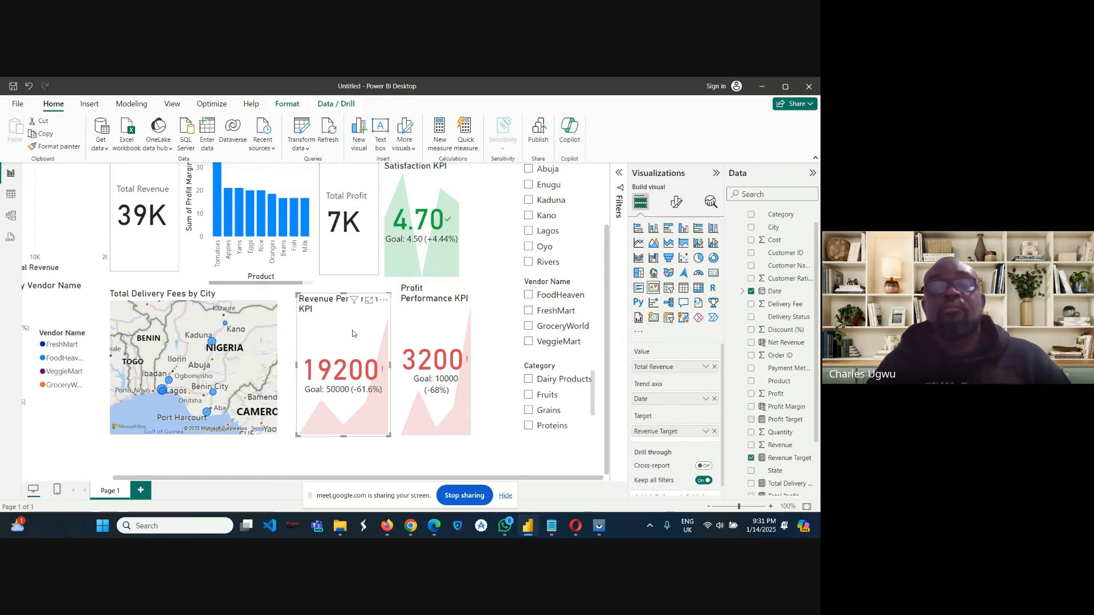
pyautogui.click(430, 307)
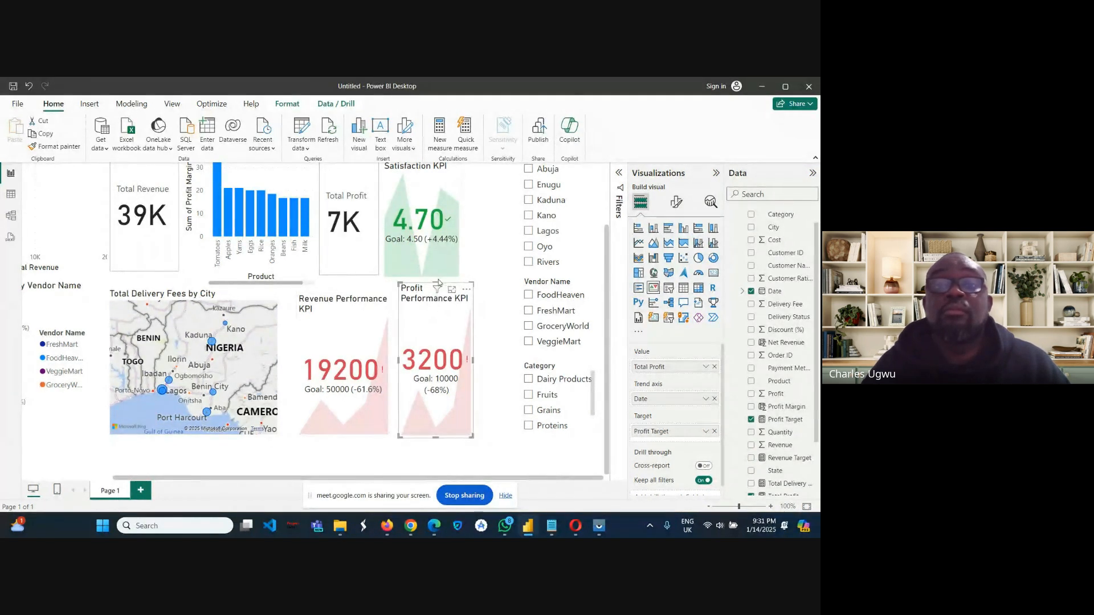
pyautogui.moveTo(437, 287)
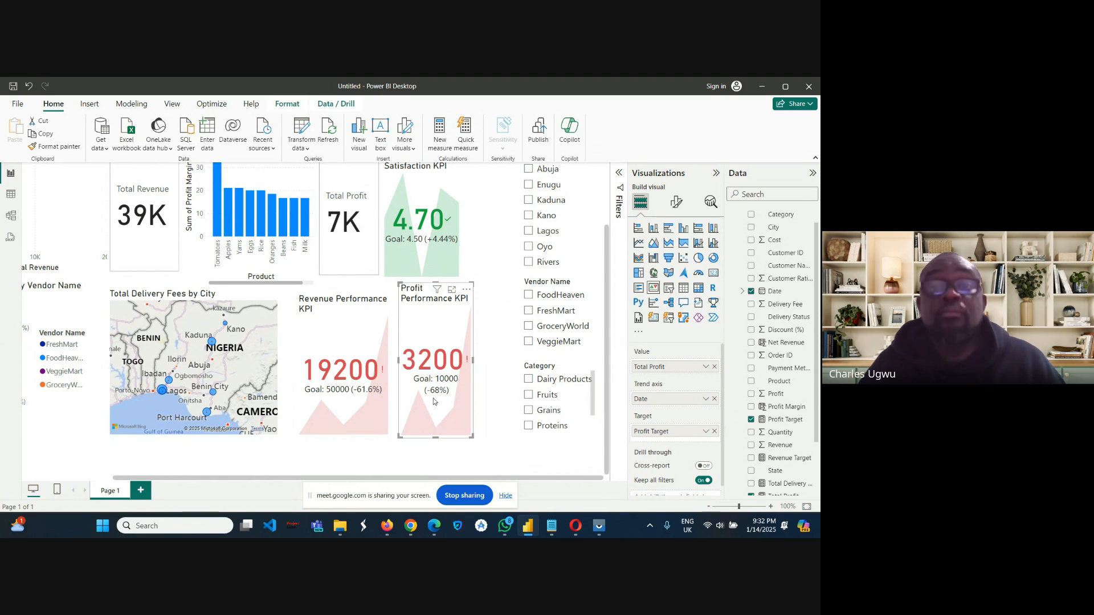
pyautogui.moveTo(433, 401); pyautogui.dragTo(433, 415)
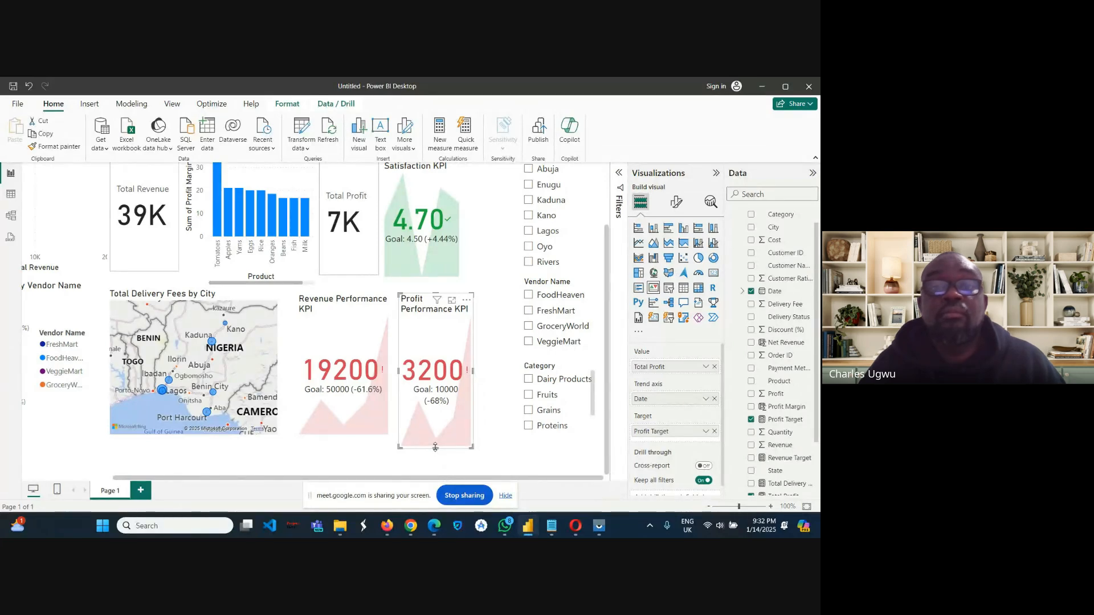
pyautogui.moveTo(435, 447); pyautogui.dragTo(433, 437)
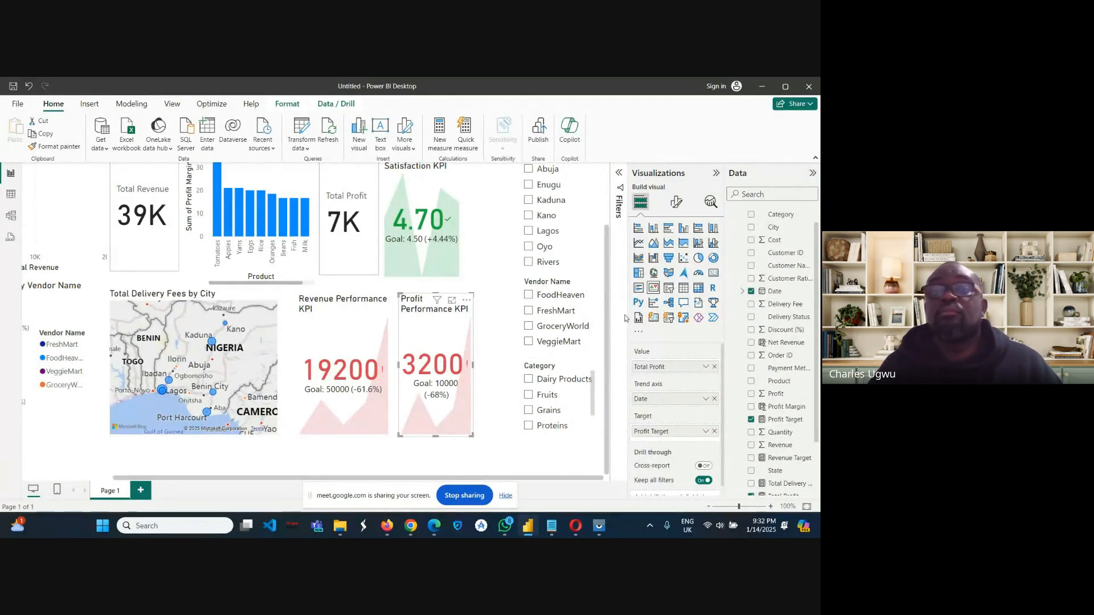
# Review the full dashboard layout on a widened canvas, from the title down to the lowest row of visuals and slicers.
pyautogui.moveTo(605, 302); pyautogui.dragTo(596, 252)
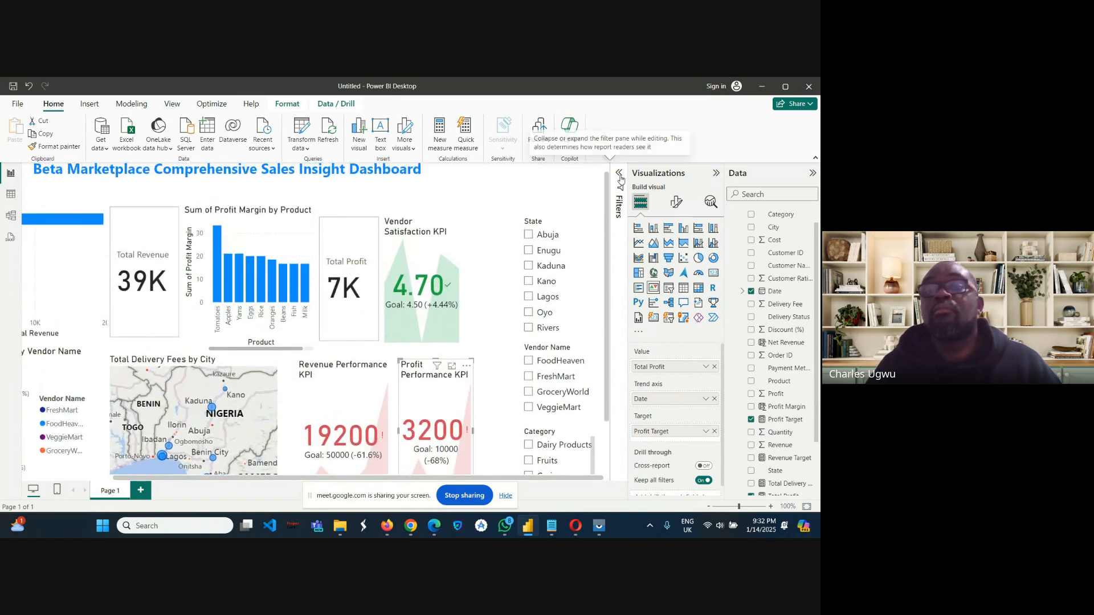
pyautogui.click(716, 173)
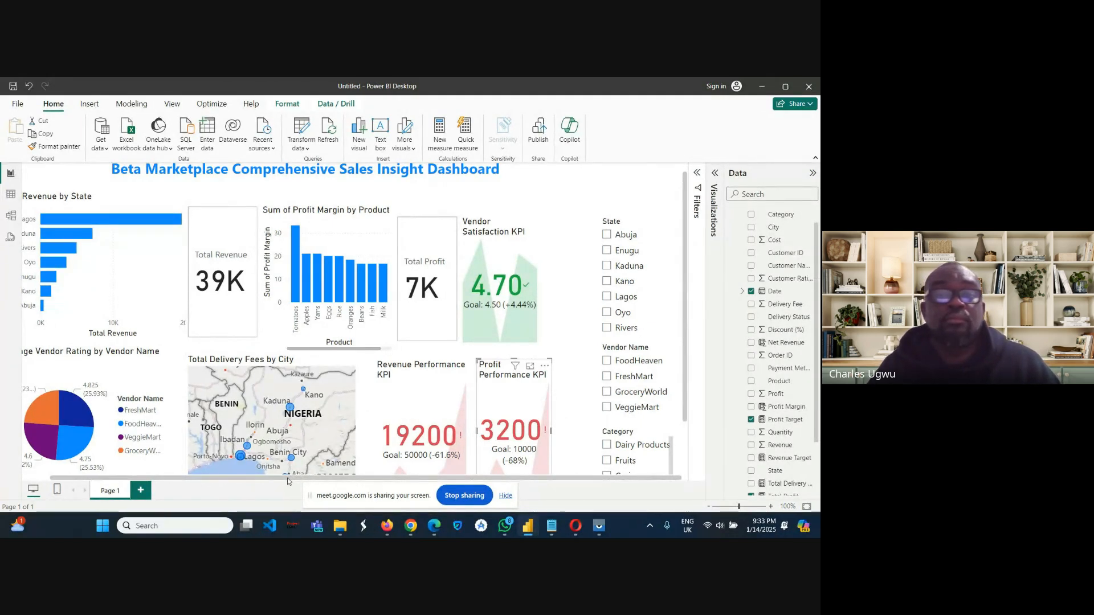
pyautogui.hscroll(-2, 259, 482)
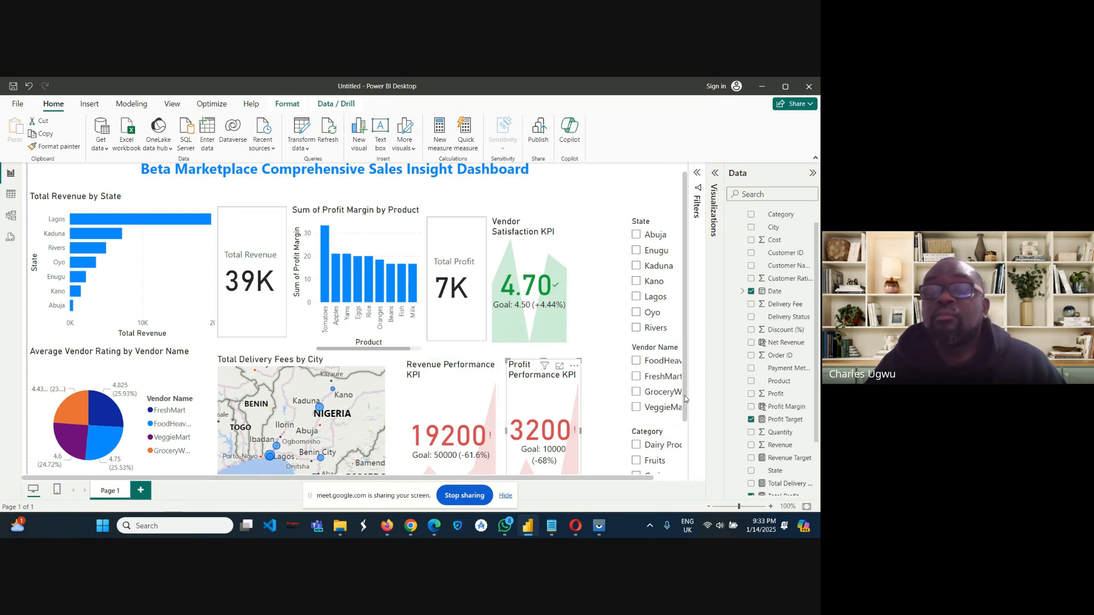
pyautogui.moveTo(685, 395); pyautogui.dragTo(685, 438)
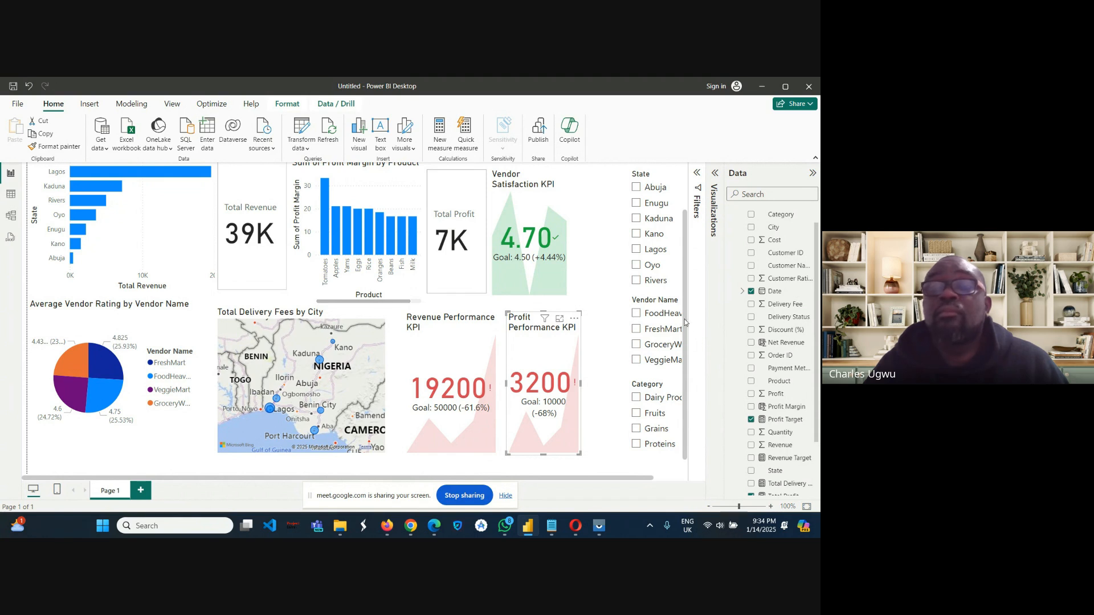
pyautogui.moveTo(685, 319); pyautogui.dragTo(693, 279)
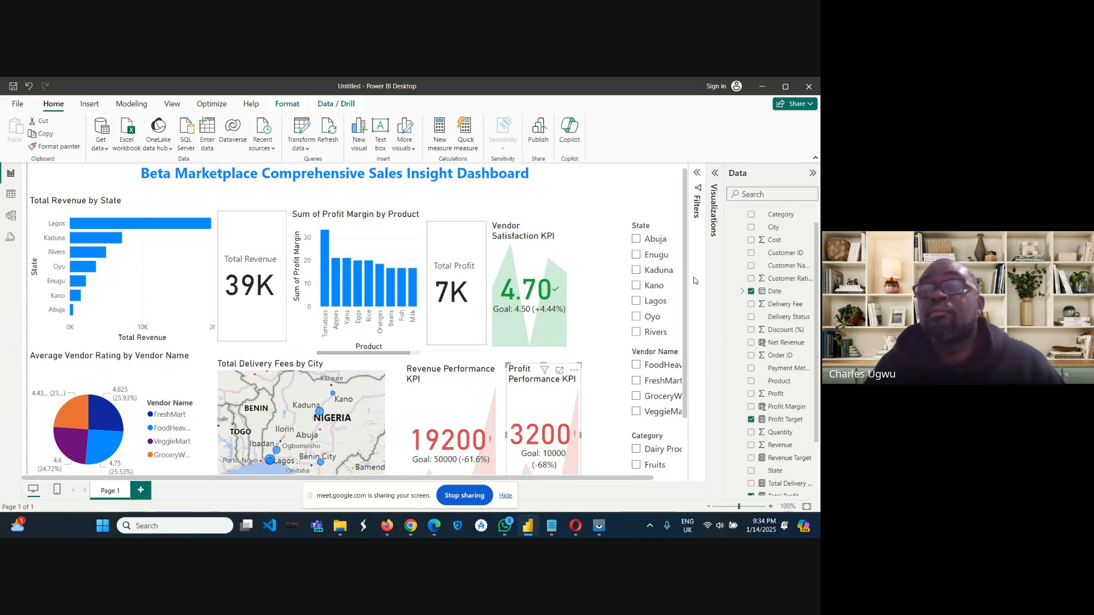
pyautogui.click(716, 174)
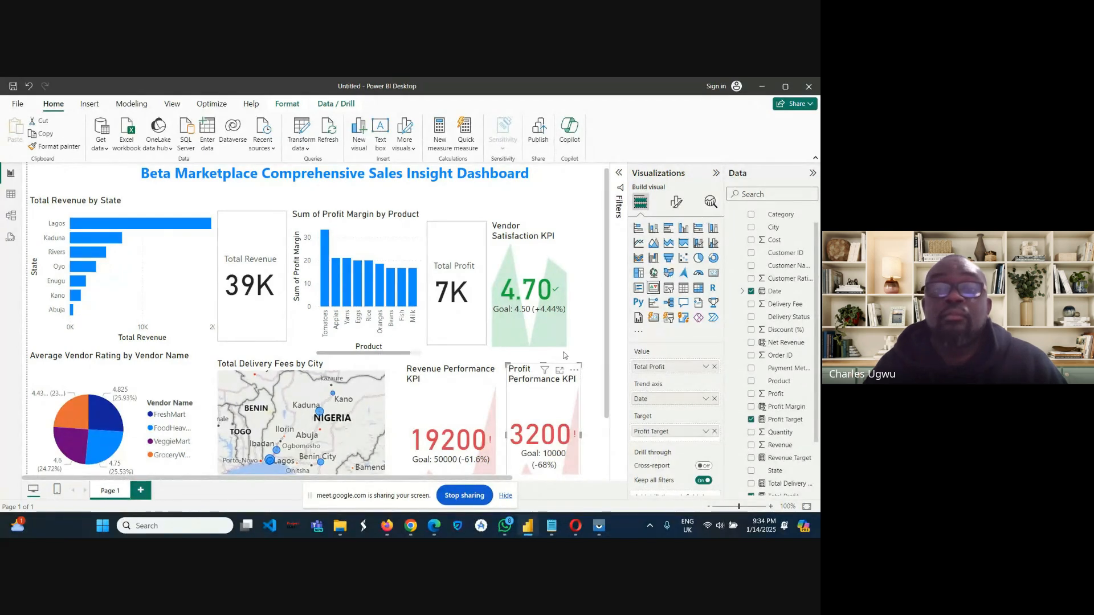
# Inspect the Revenue Performance KPI's assigned fields and look through the Sales table's full field list.
pyautogui.click(437, 372)
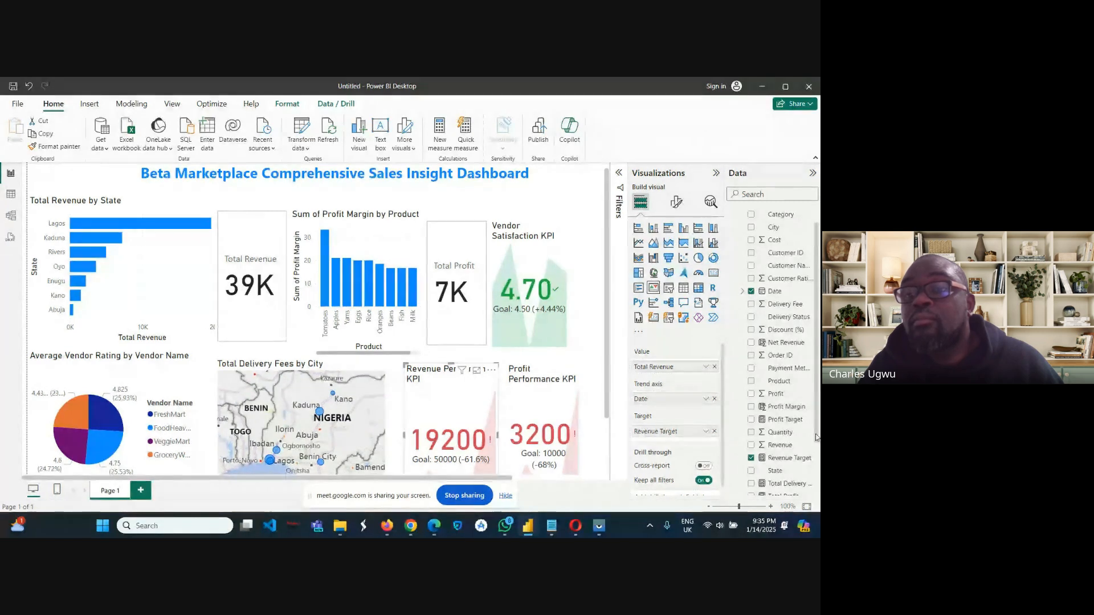
pyautogui.moveTo(816, 438); pyautogui.dragTo(813, 491)
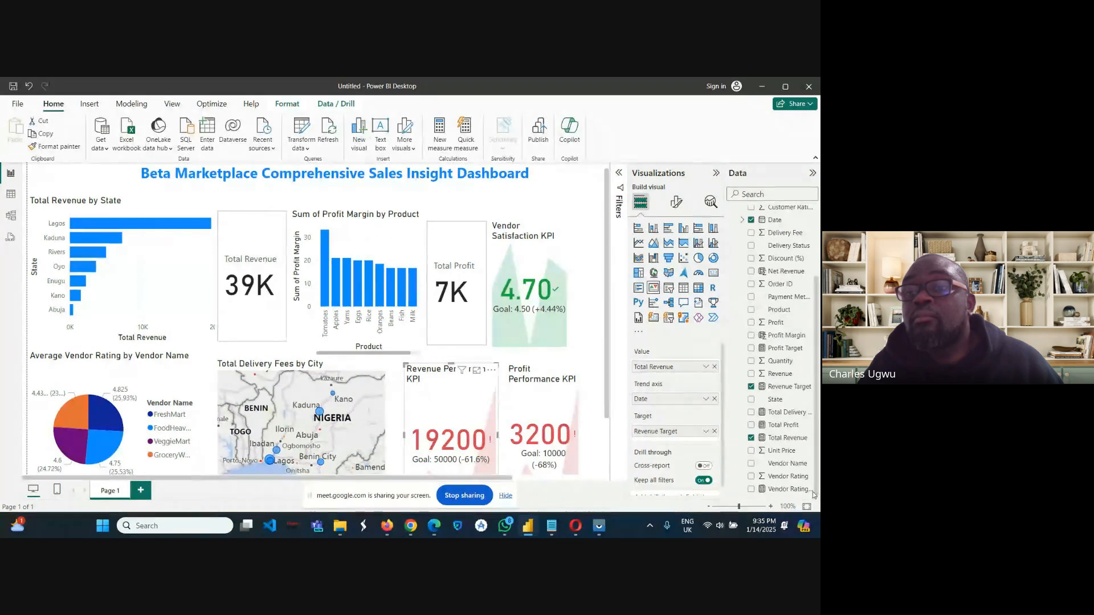
pyautogui.click(813, 492)
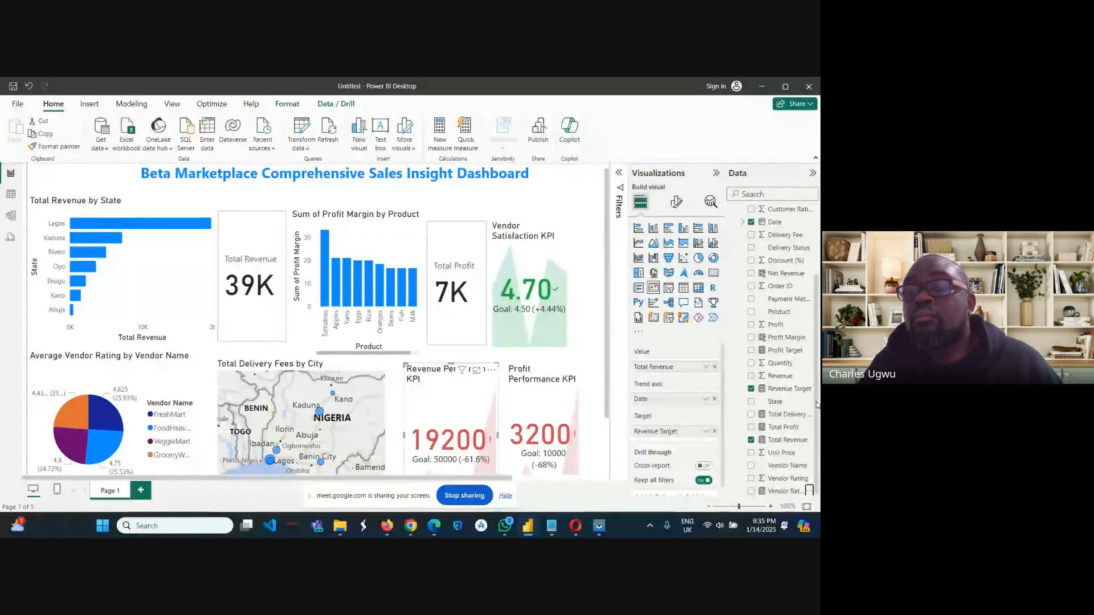
pyautogui.moveTo(817, 405); pyautogui.dragTo(816, 320)
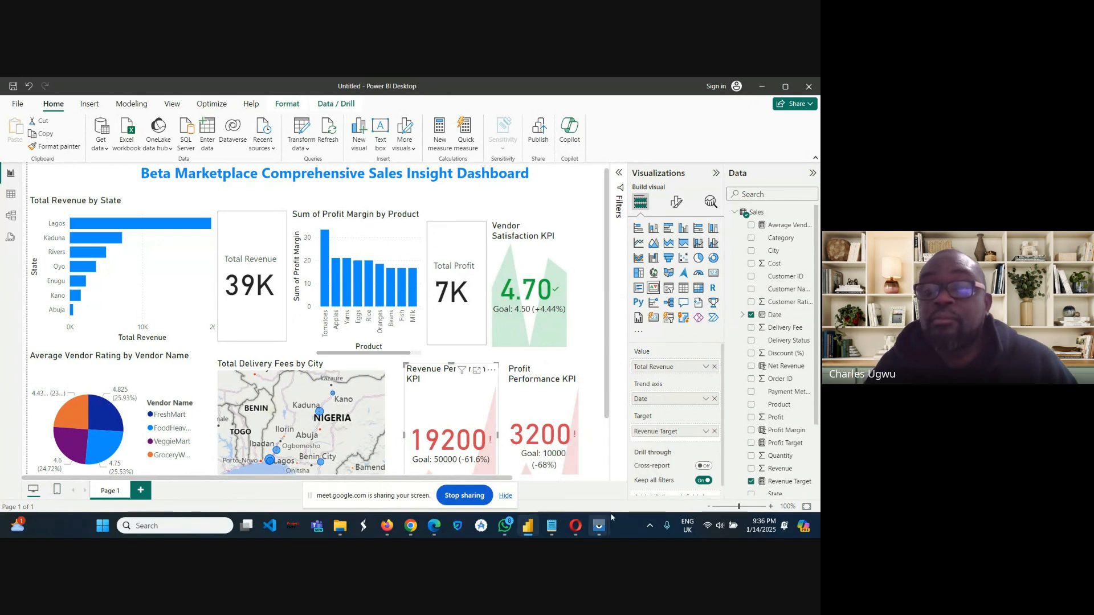
pyautogui.moveTo(551, 525)
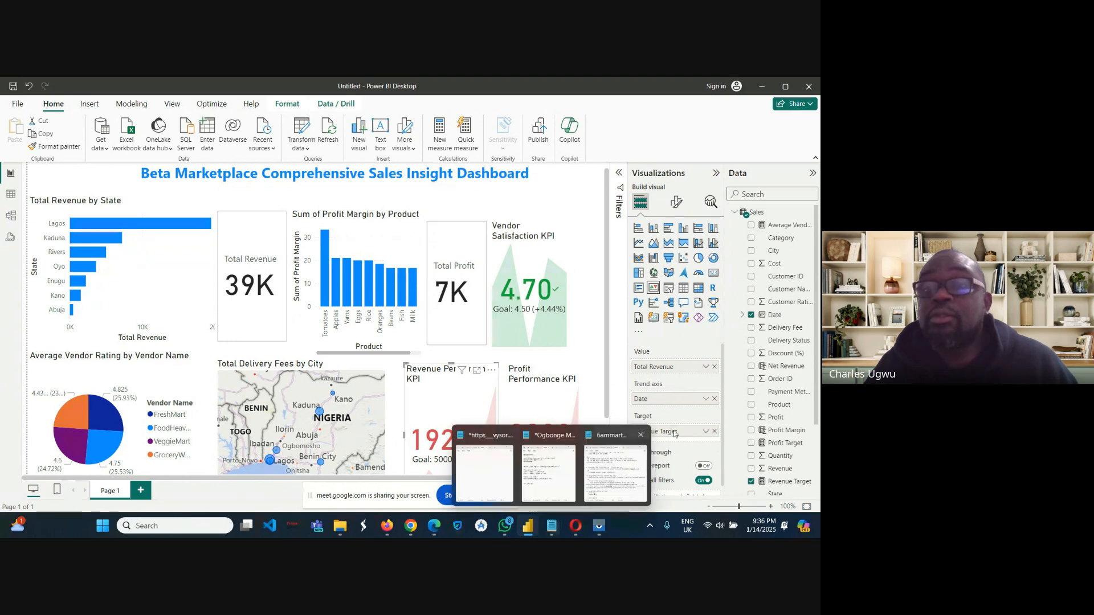
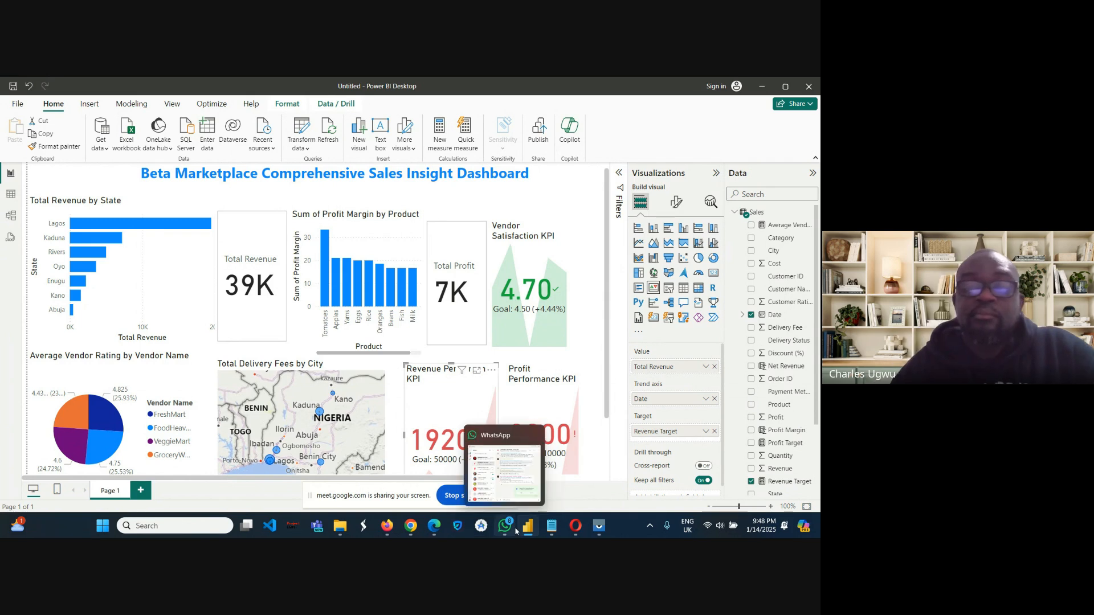
pyautogui.moveTo(409, 530)
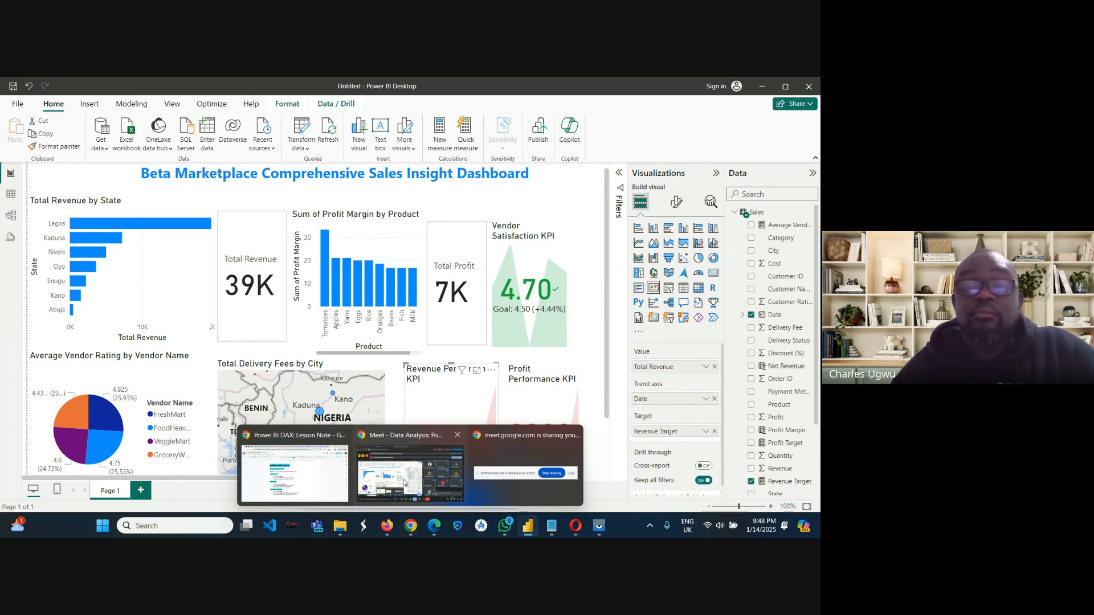
pyautogui.moveTo(402, 480)
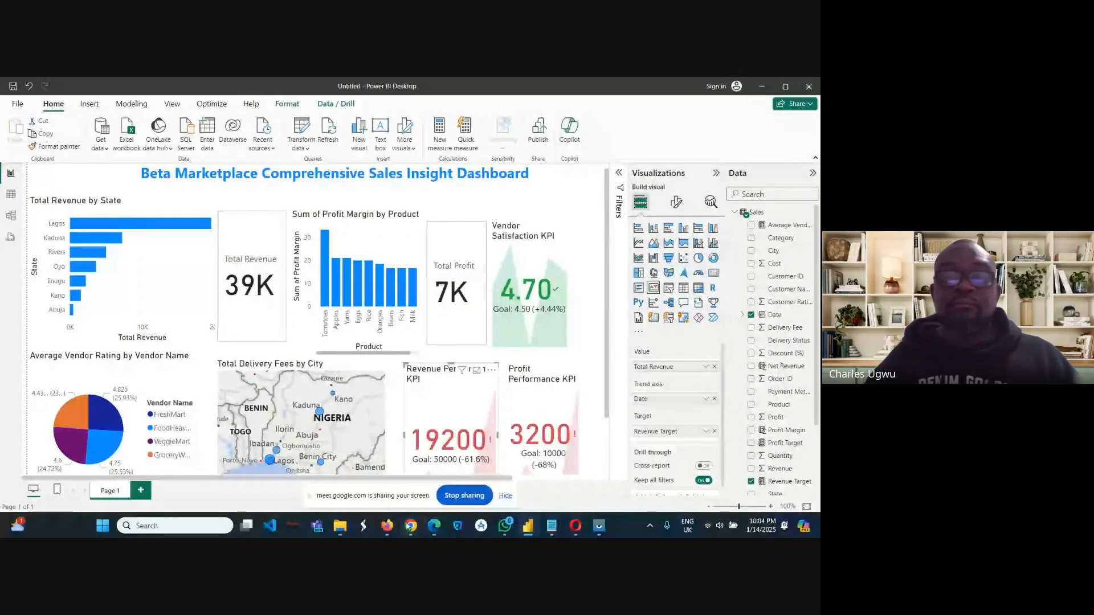
# Switch to the Google Meet call in Chrome, expand the recording indicator and stop presenting the screen.
pyautogui.moveTo(393, 527)
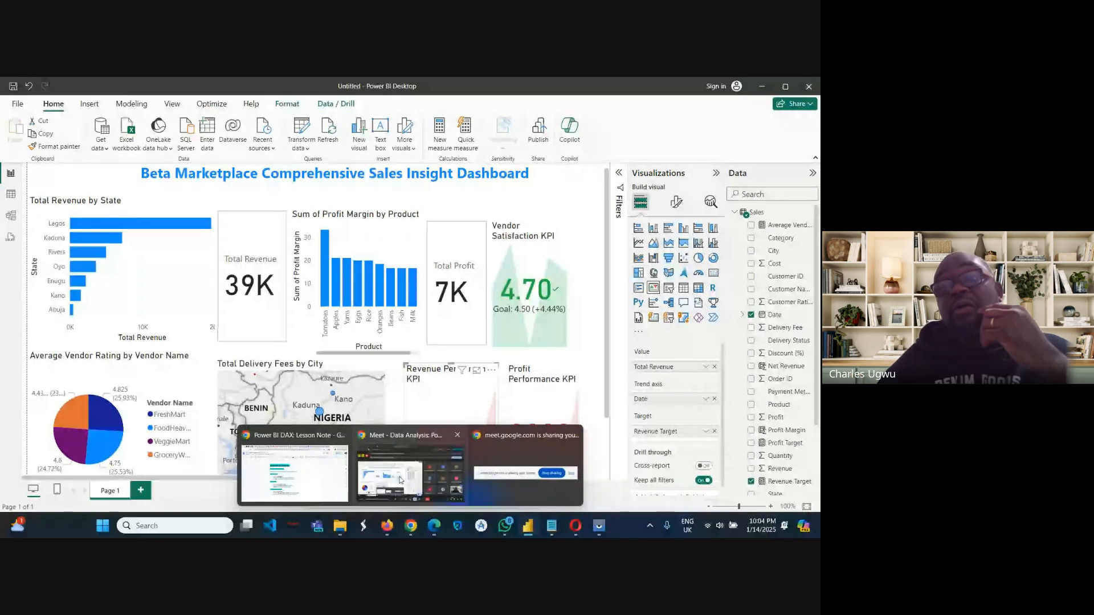
pyautogui.click(400, 480)
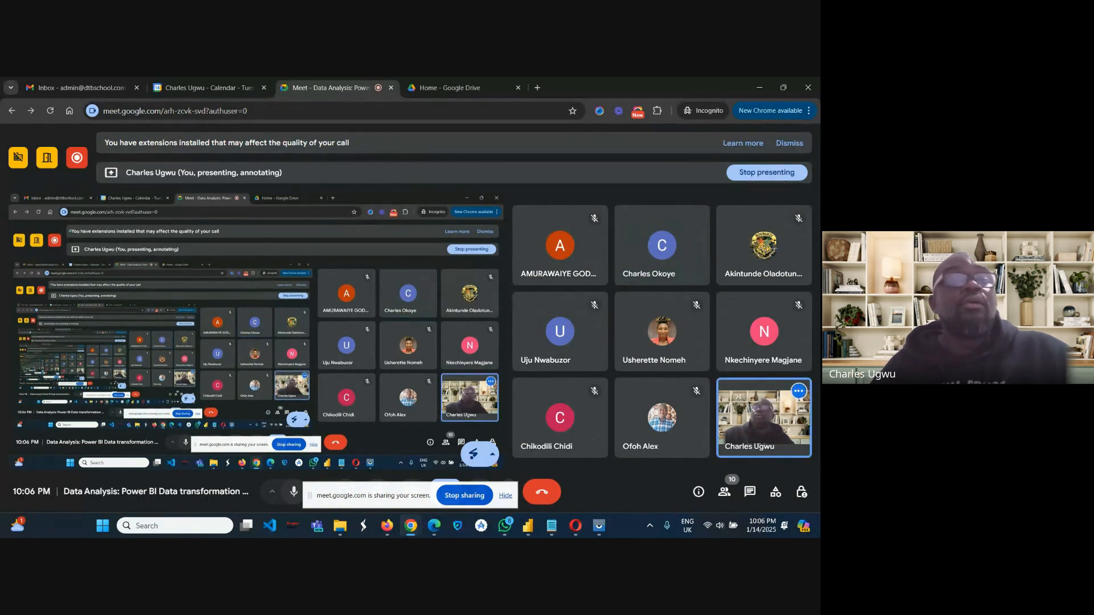
pyautogui.click(78, 158)
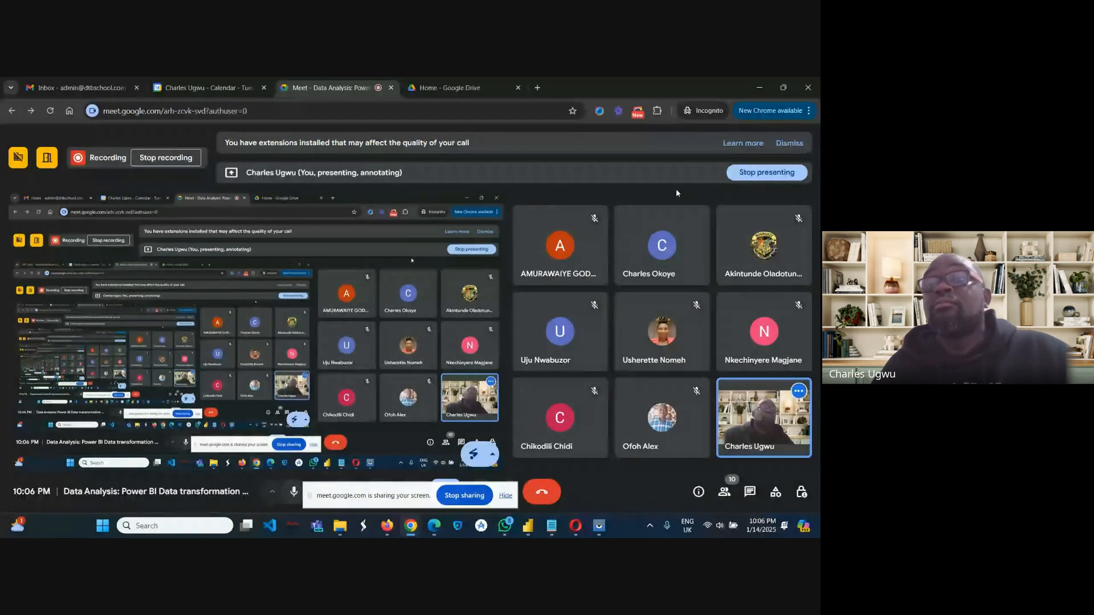
pyautogui.click(755, 172)
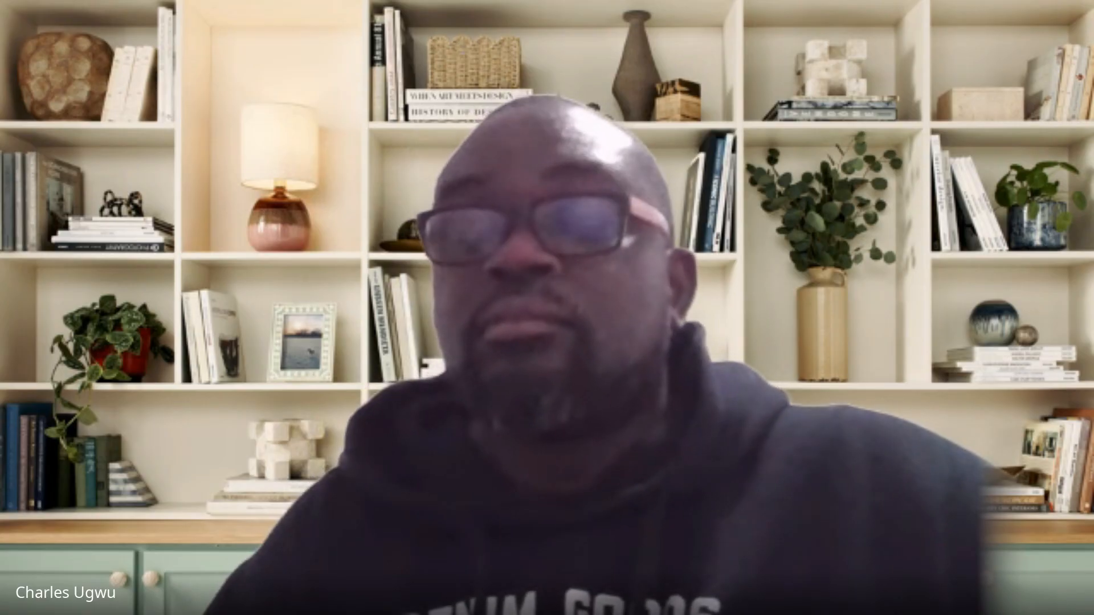